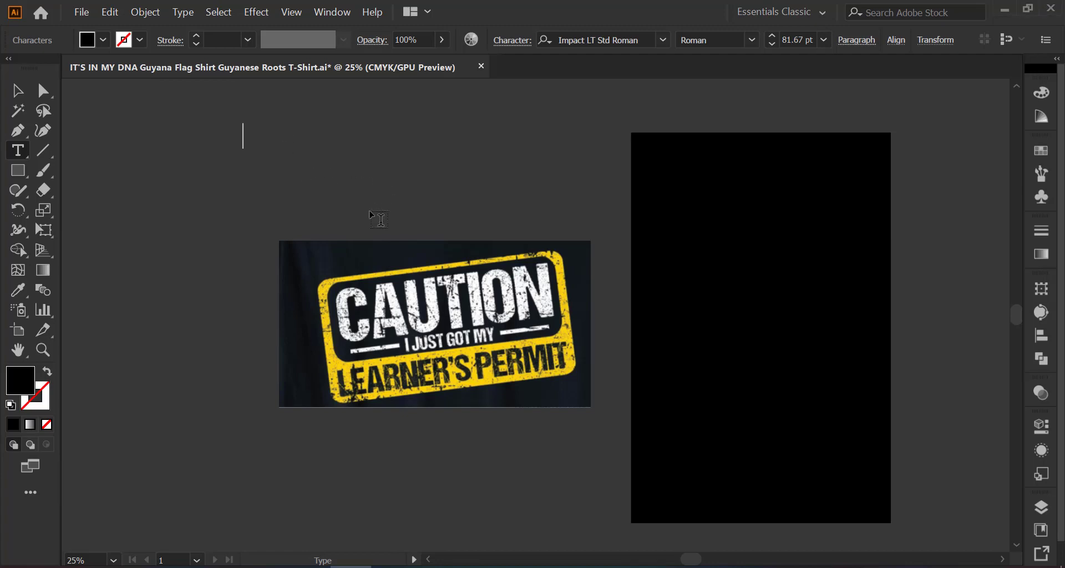
Step: Type CAUTION in Impact LT Std above the reference sign image
type("CA")
type("UT")
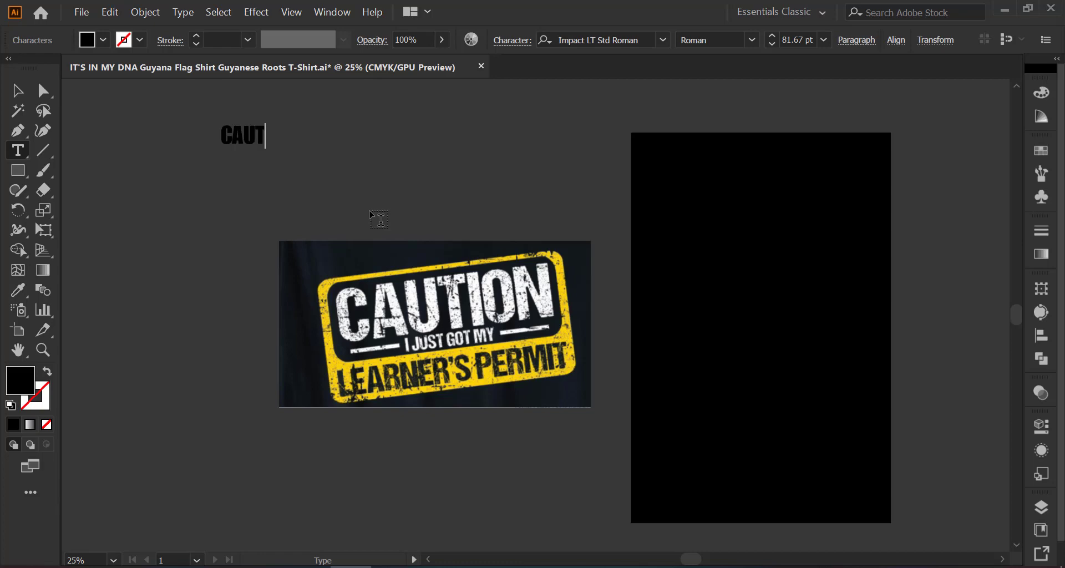
type("ION")
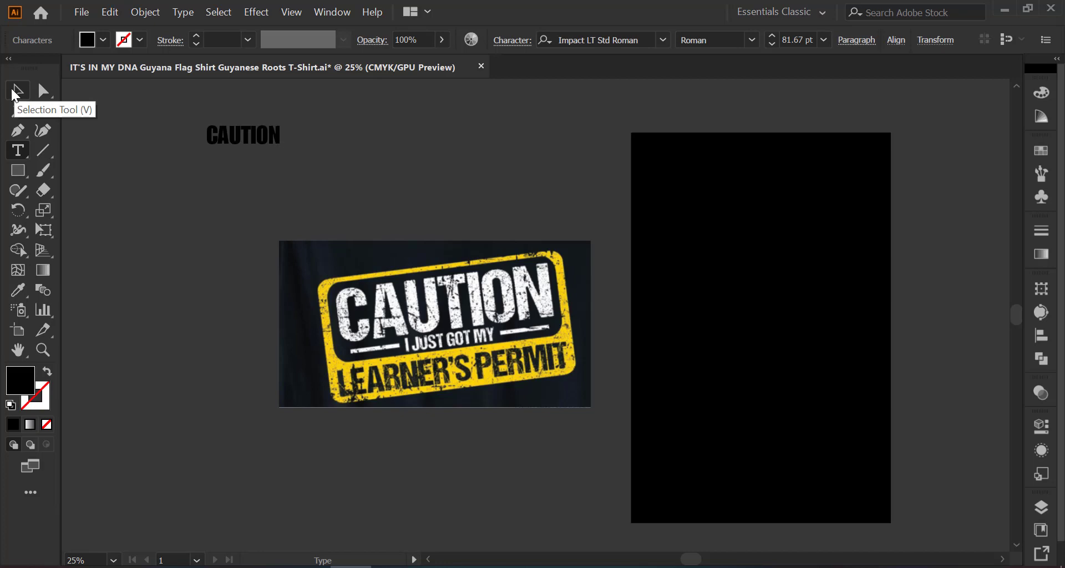
Step: Enlarge CAUTION about three times, fill it red, and move it onto the sign
left_click(17, 92)
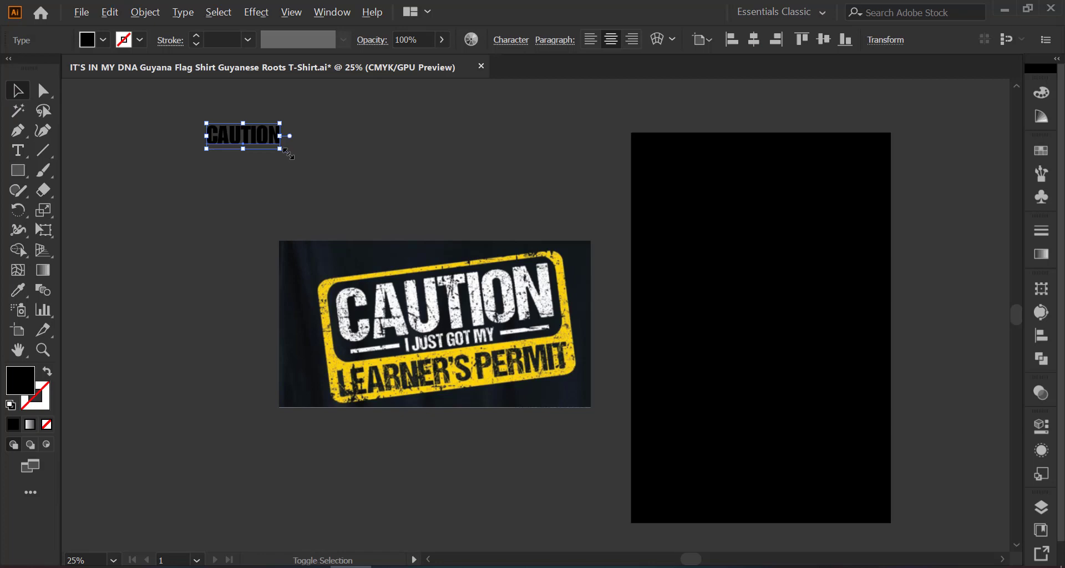
left_click_drag(284, 154, 366, 182)
left_click(103, 40)
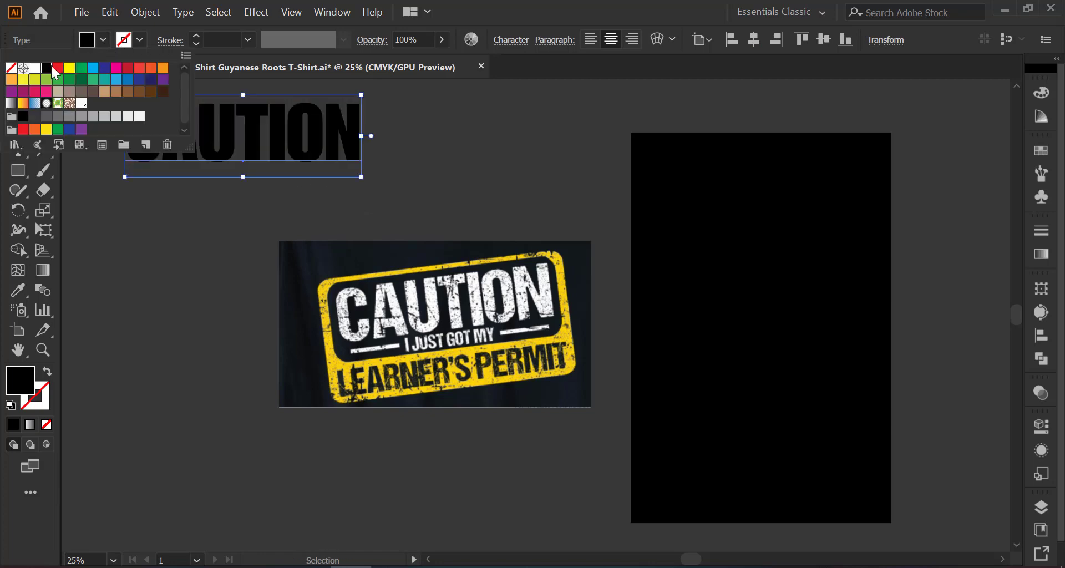
left_click(53, 65)
left_click_drag(307, 138, 516, 317)
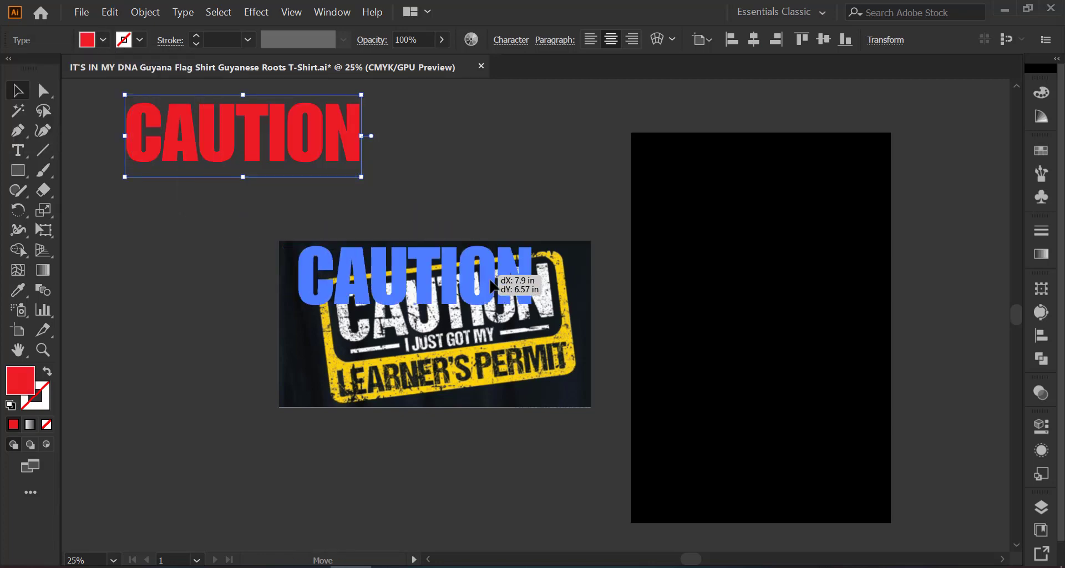
scroll(516, 317, "up", 2)
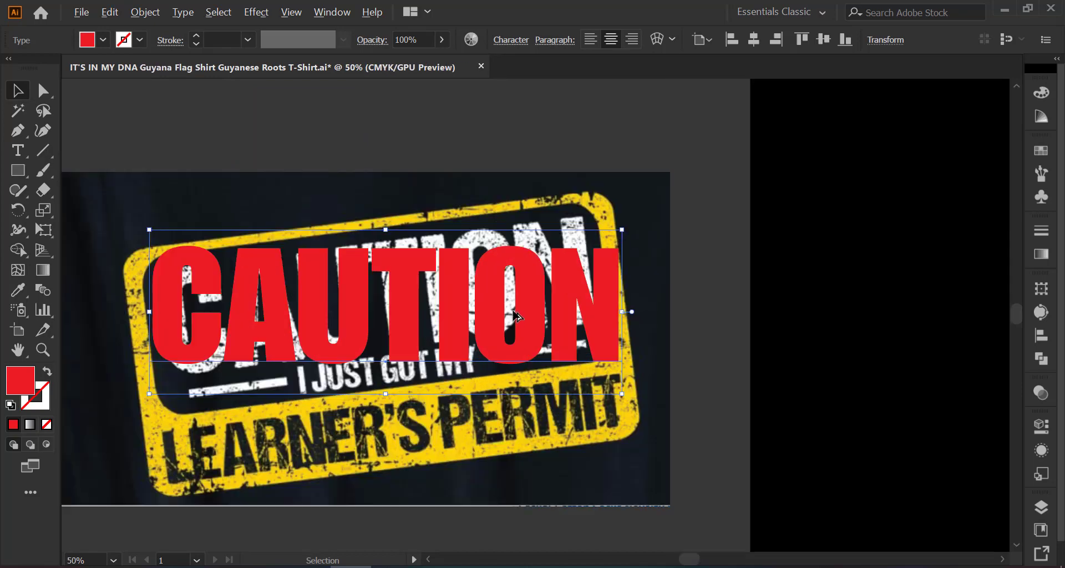
Step: Tilt CAUTION to the sign's slant and resize it over the original lettering
left_click(629, 222)
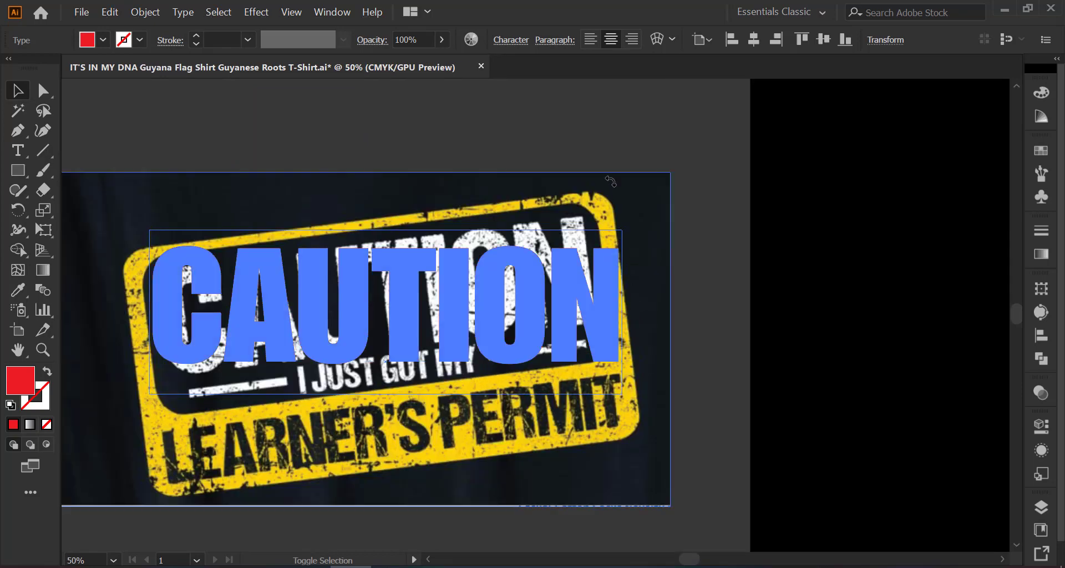
left_click_drag(578, 141, 583, 149)
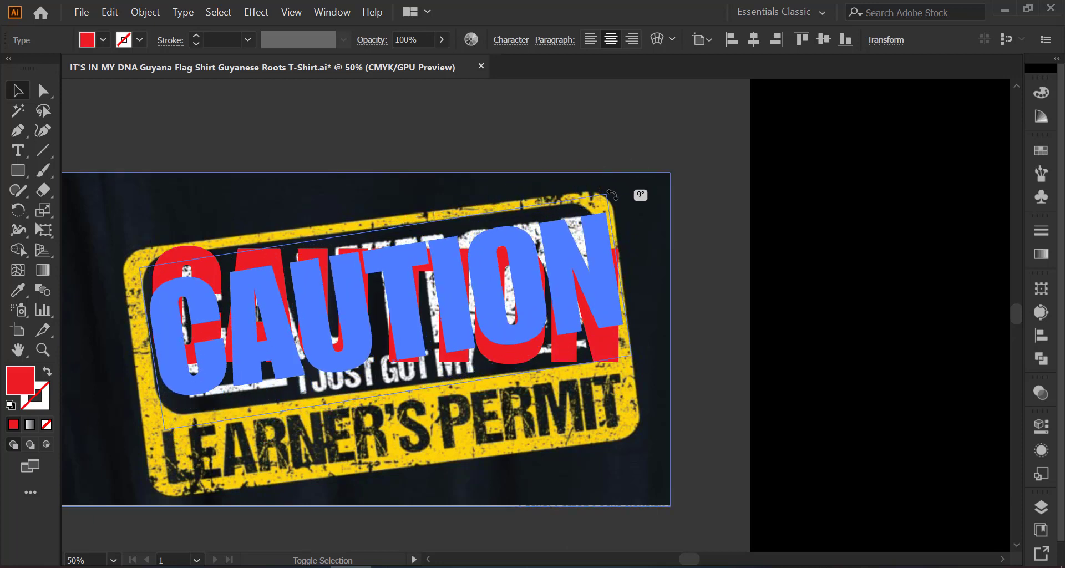
left_click_drag(583, 148, 610, 166)
left_click_drag(404, 298, 409, 291)
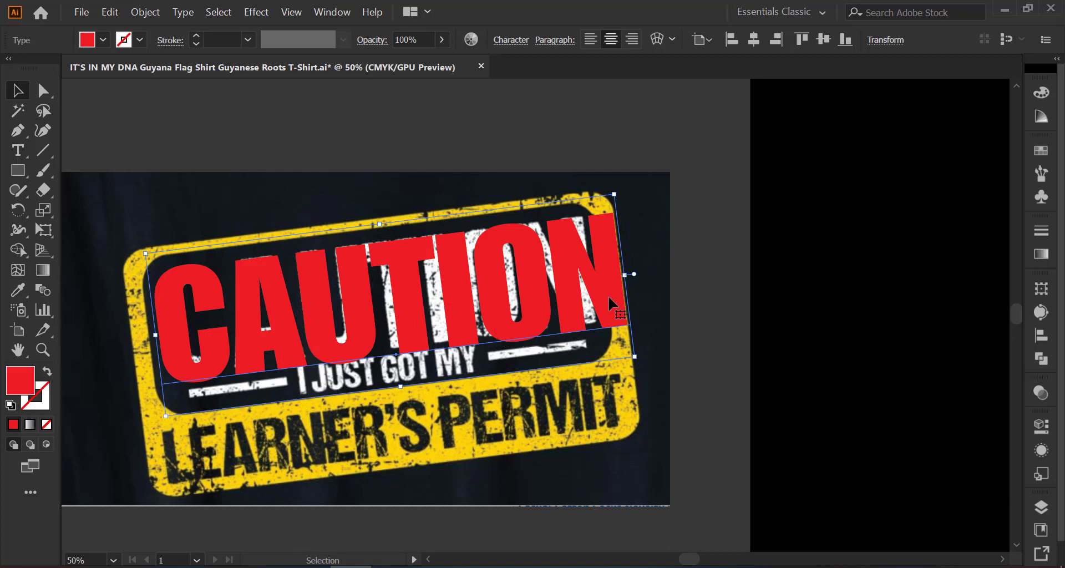
left_click_drag(627, 276, 596, 281)
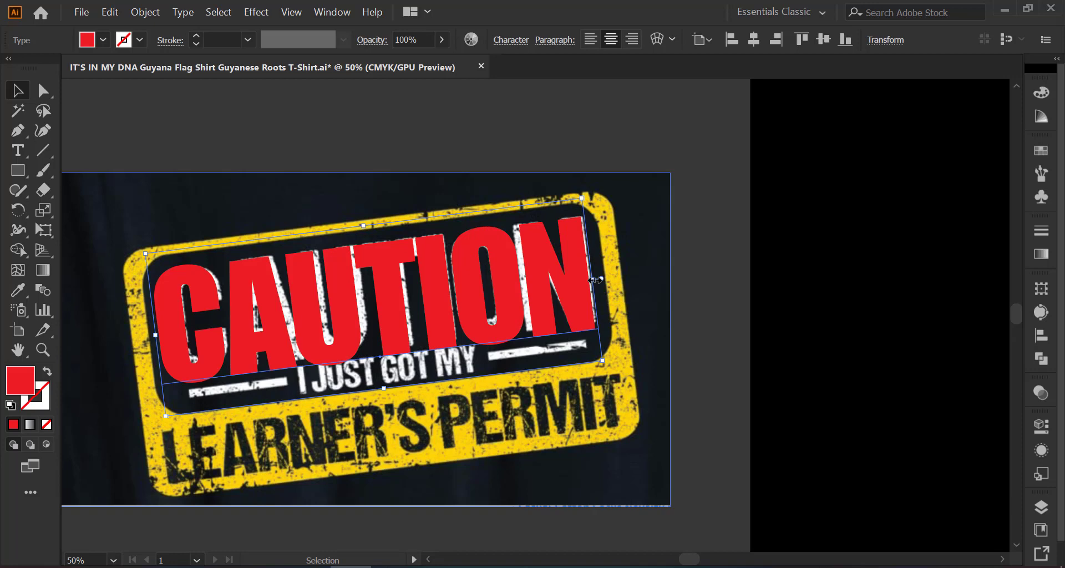
left_click_drag(595, 280, 597, 280)
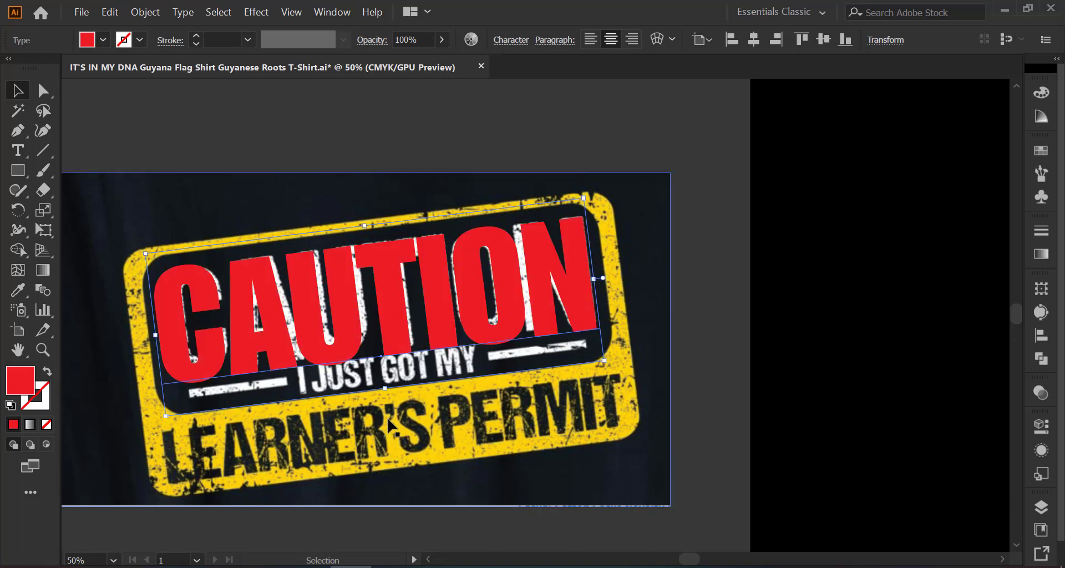
left_click_drag(385, 388, 384, 379)
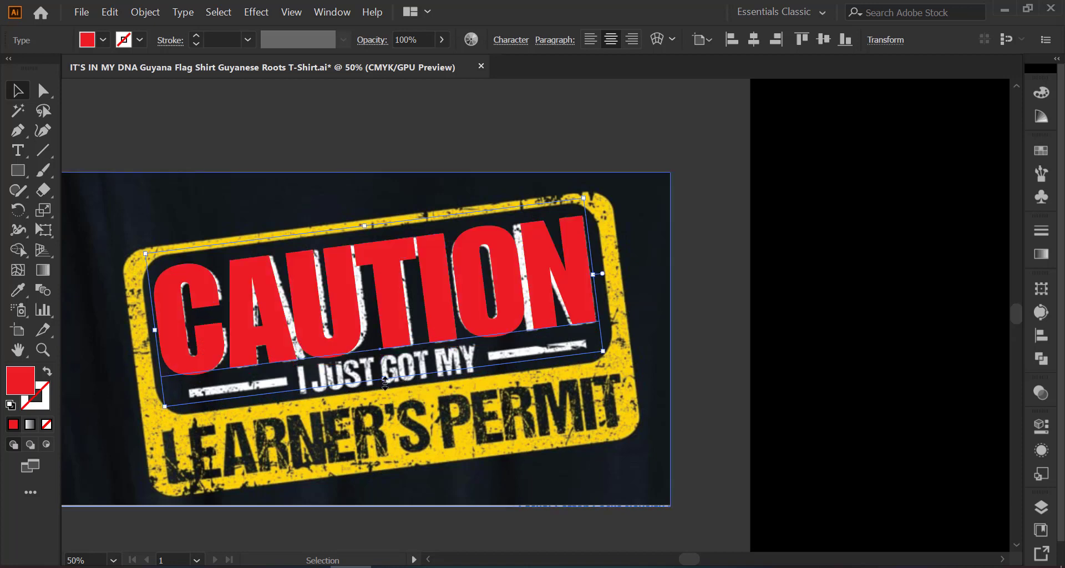
left_click_drag(386, 383, 383, 382)
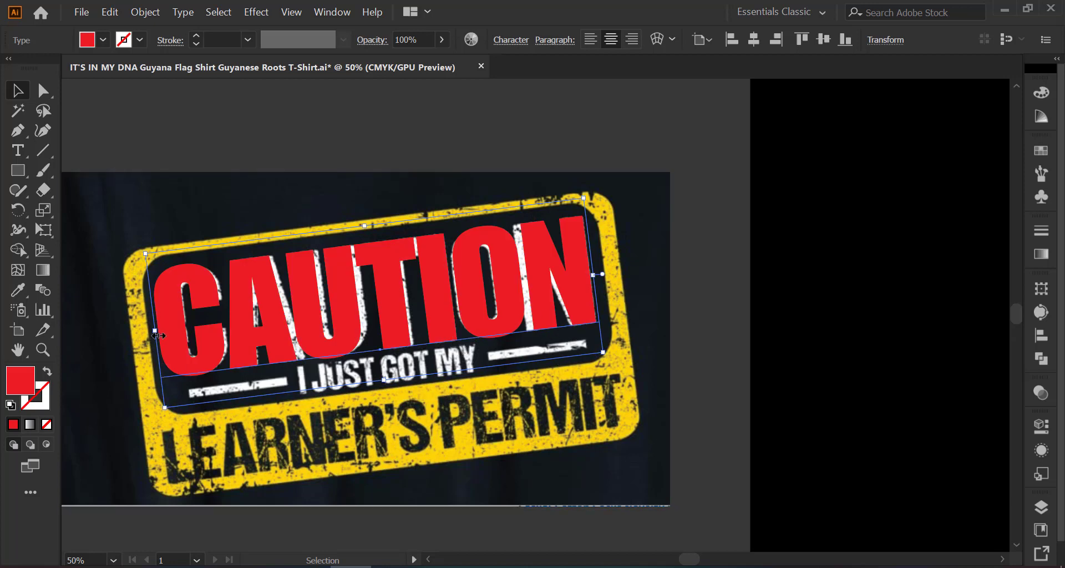
left_click_drag(156, 335, 159, 335)
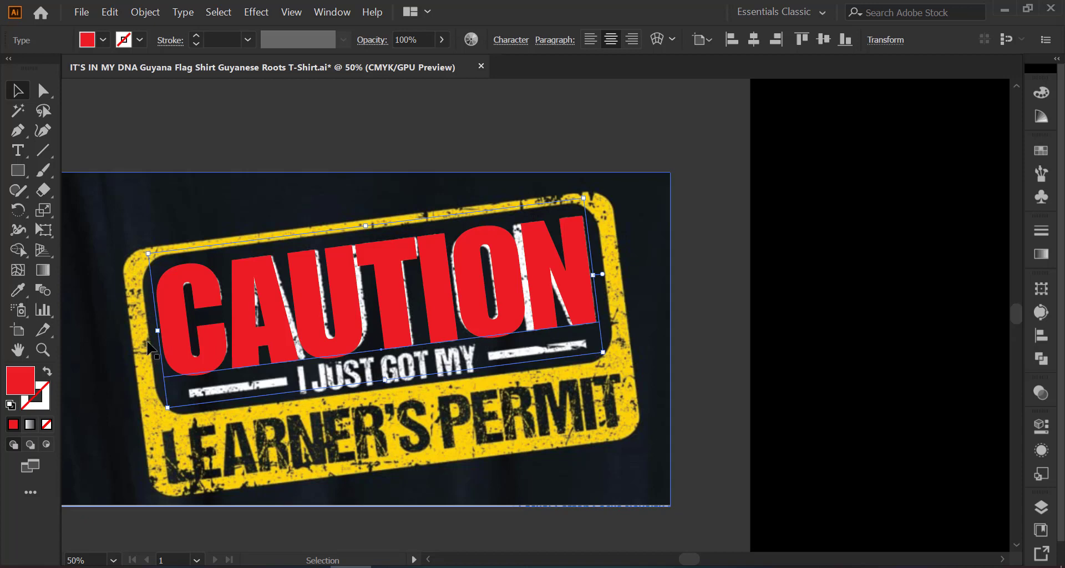
left_click(17, 151)
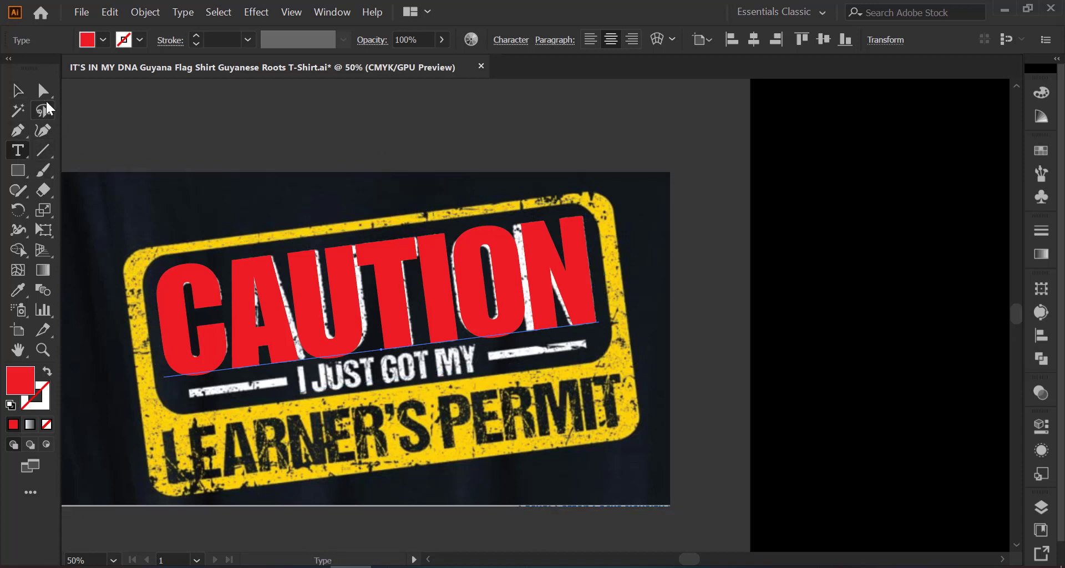
Step: Add a new Impact text line reading 'I JUST GOT MY' above the image
left_click(17, 89)
left_click(513, 333)
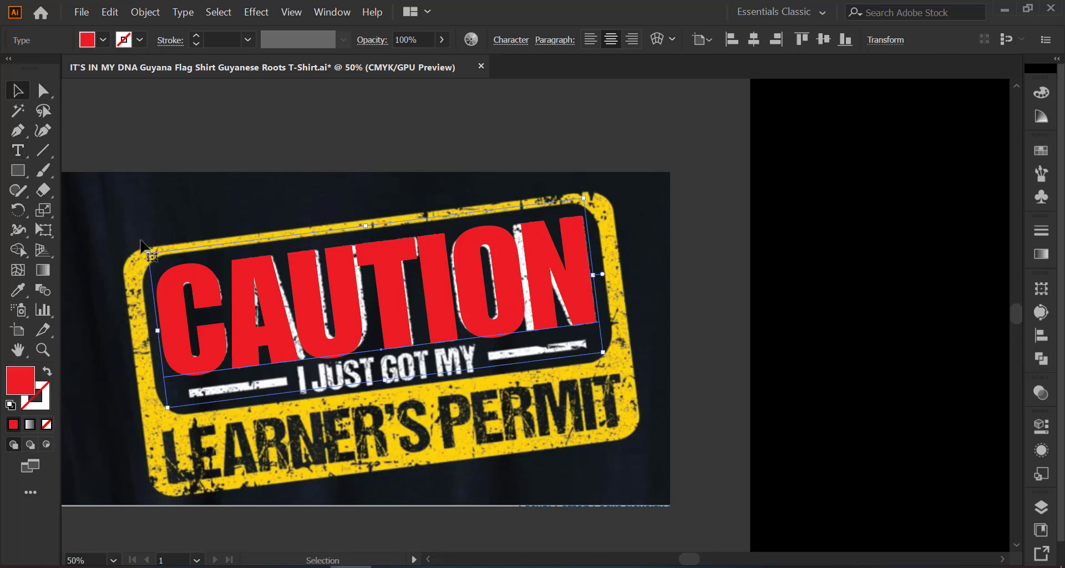
left_click(17, 149)
left_click(326, 123)
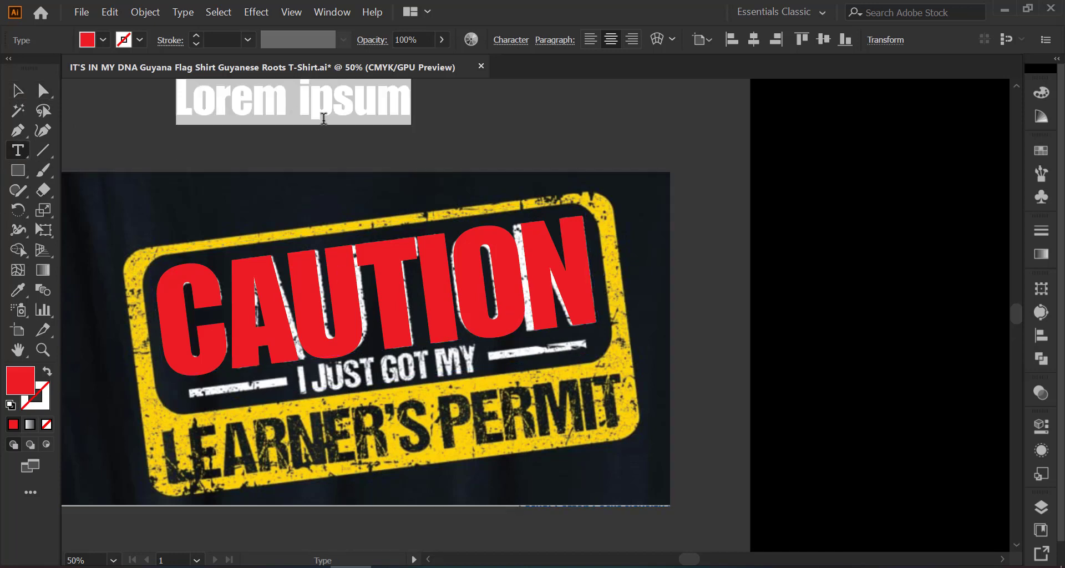
scroll(445, 157, "up", 1)
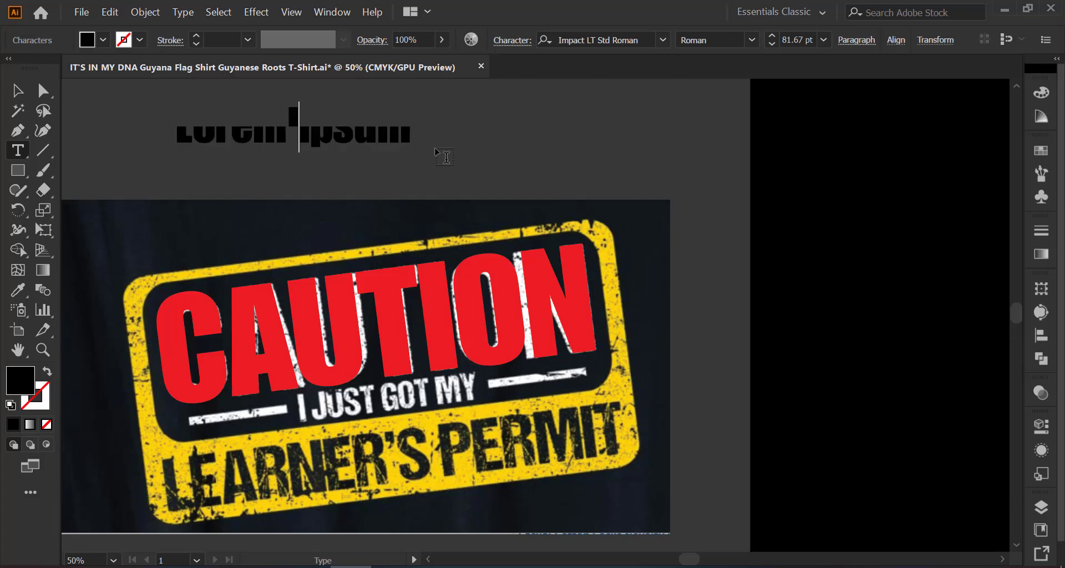
type("I ")
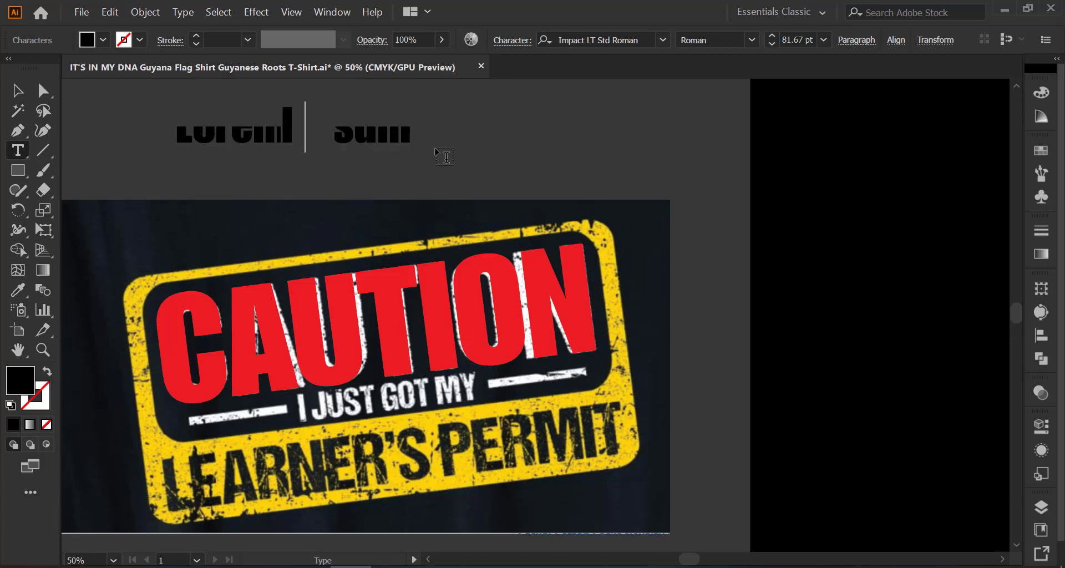
type("JU")
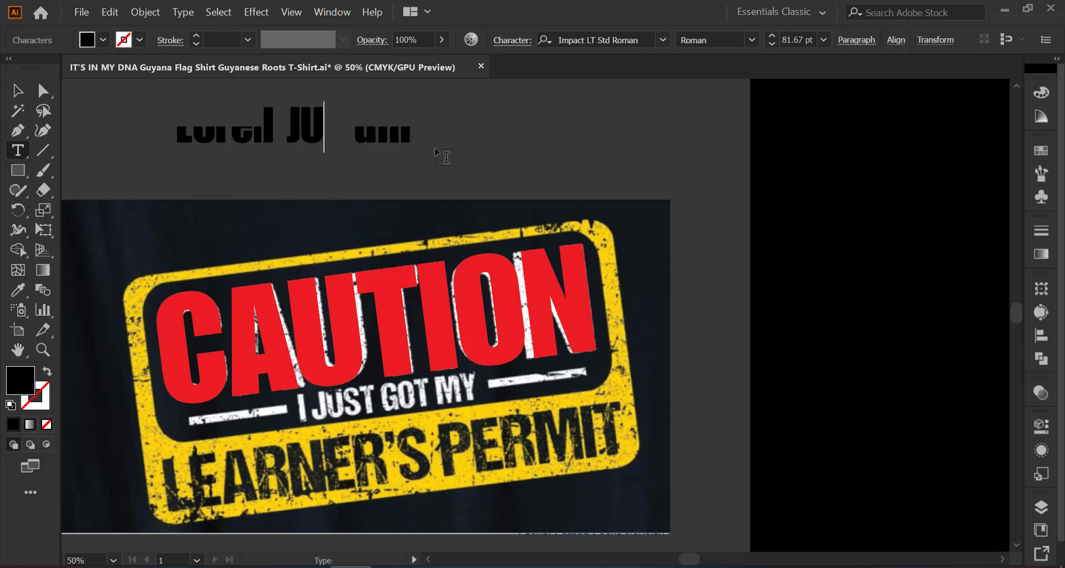
type("ST G")
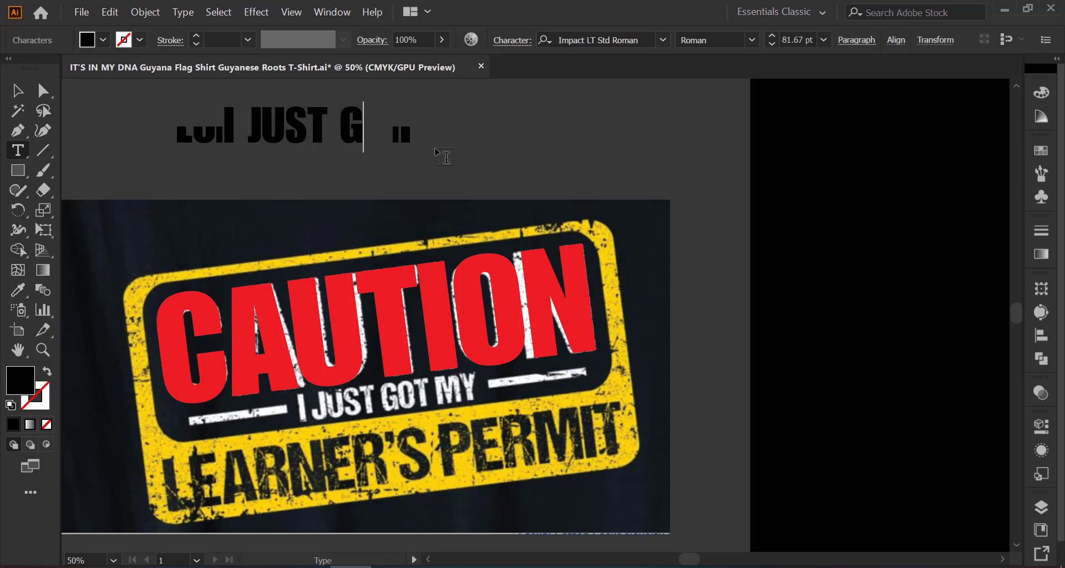
type("OT ")
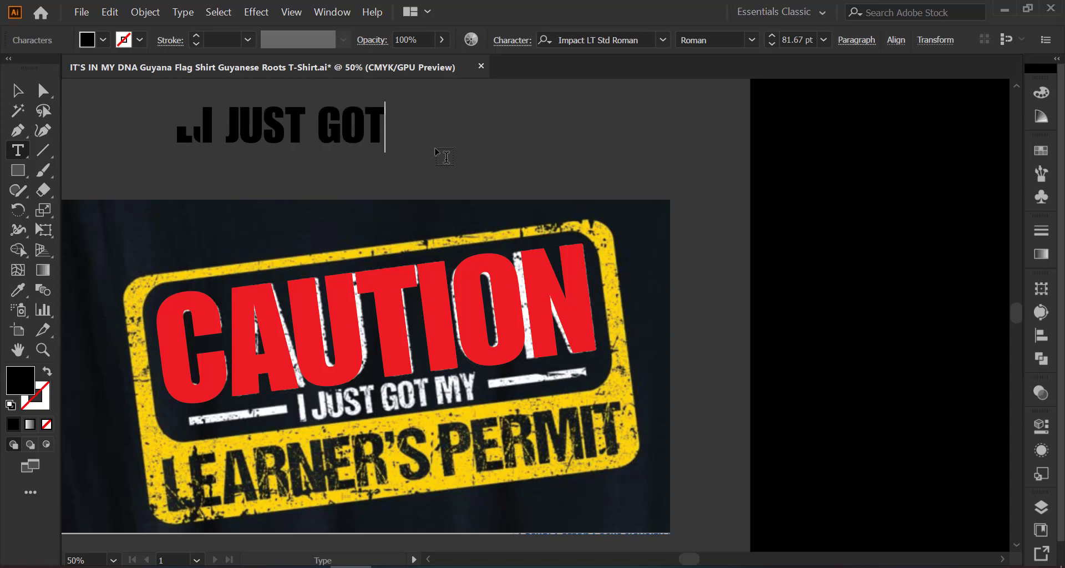
type("MY")
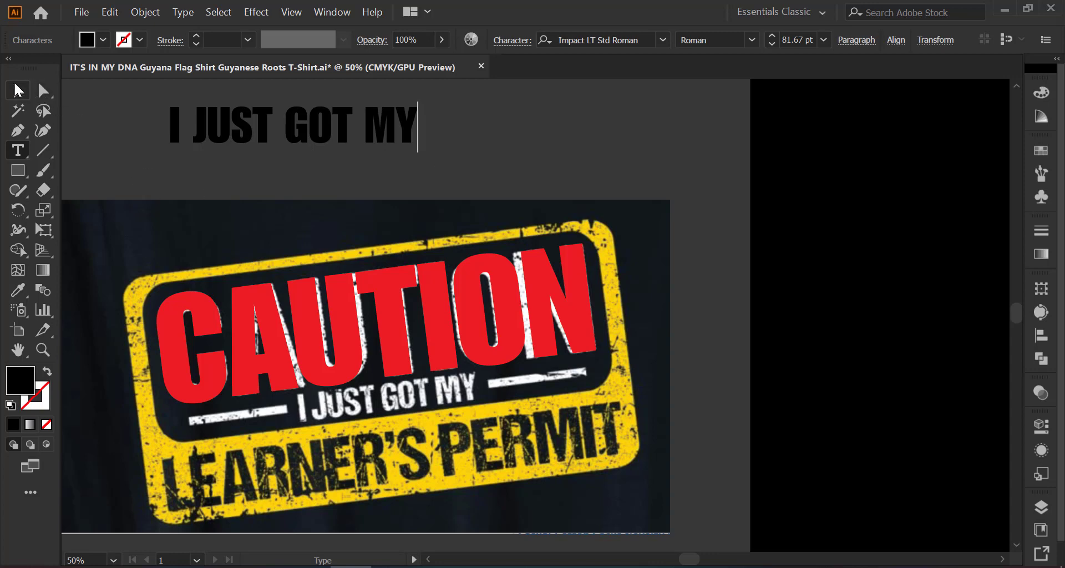
left_click(17, 90)
Step: Move I JUST GOT MY beneath CAUTION, colour it red, and shrink it slightly
left_click_drag(394, 127, 494, 407)
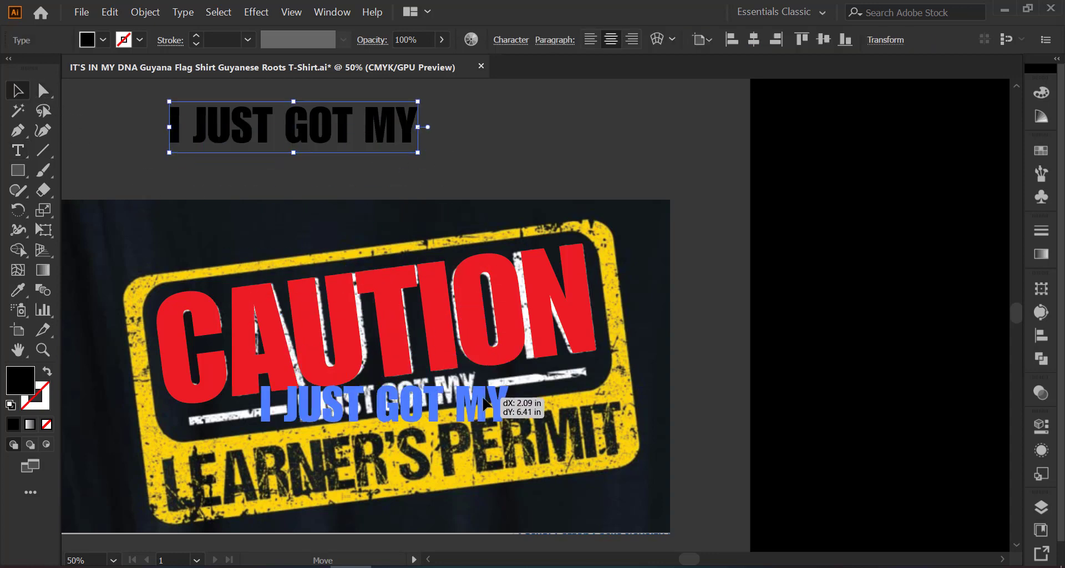
left_click(103, 40)
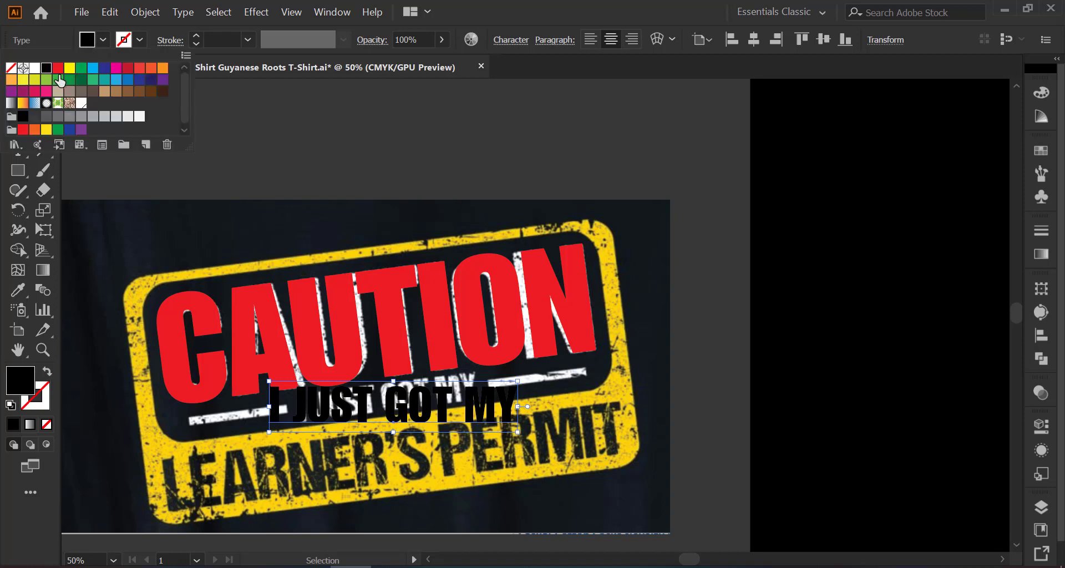
left_click(58, 67)
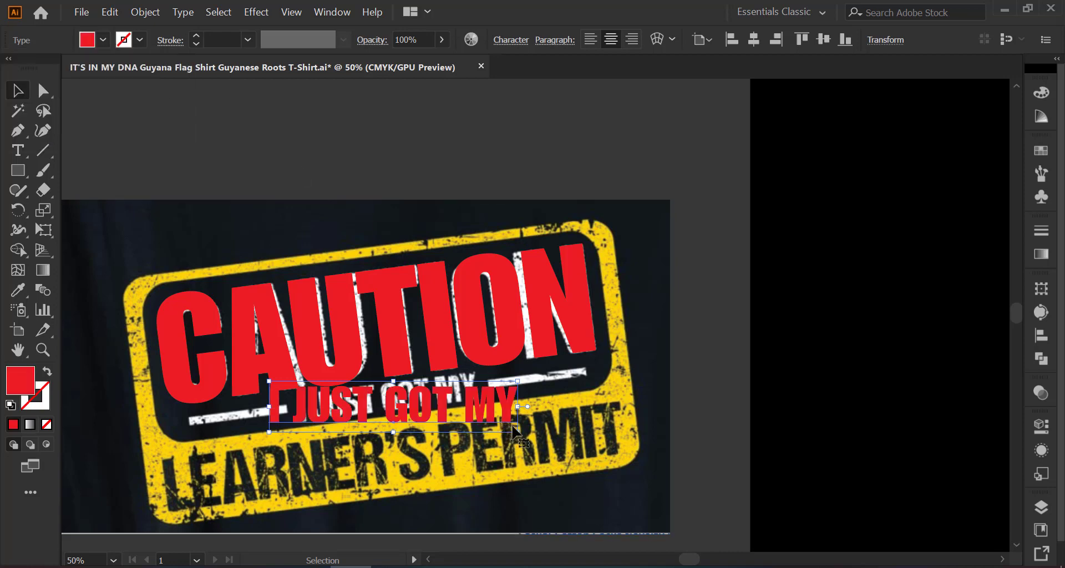
left_click_drag(518, 431, 513, 427)
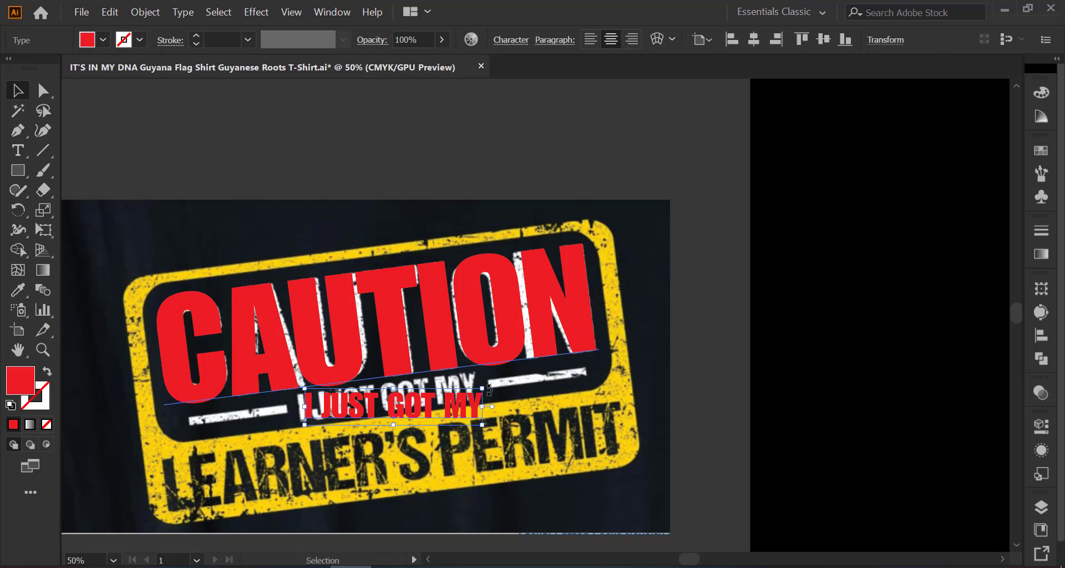
Step: Rotate I JUST GOT MY about 7.67° and resize it to match the sign's lettering
left_click_drag(489, 392, 492, 376)
scroll(394, 400, "up", 2)
left_click_drag(399, 401, 390, 387)
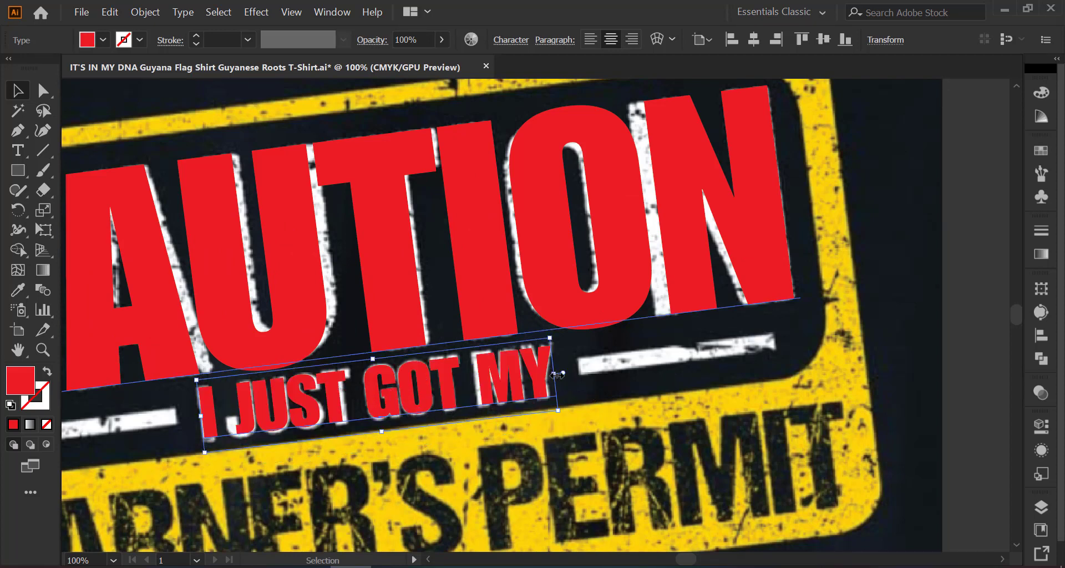
left_click_drag(557, 375, 555, 375)
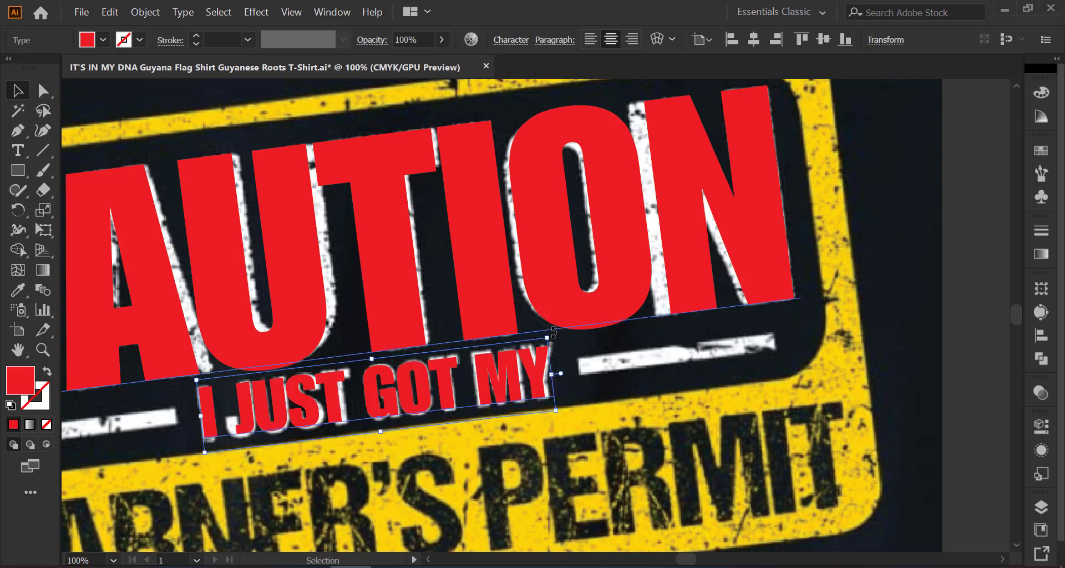
left_click_drag(553, 331, 554, 333)
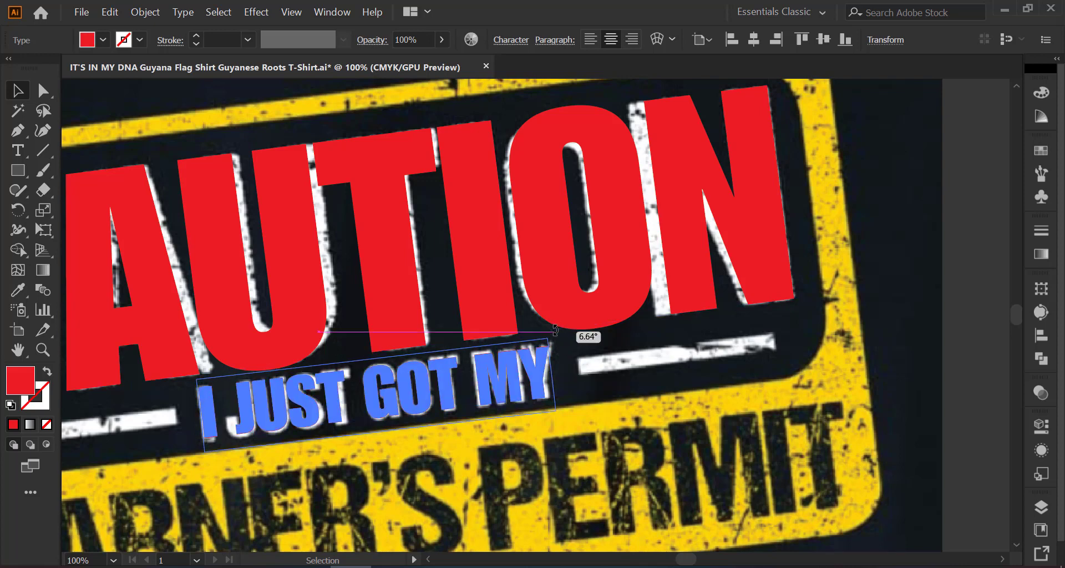
left_click_drag(380, 431, 380, 437)
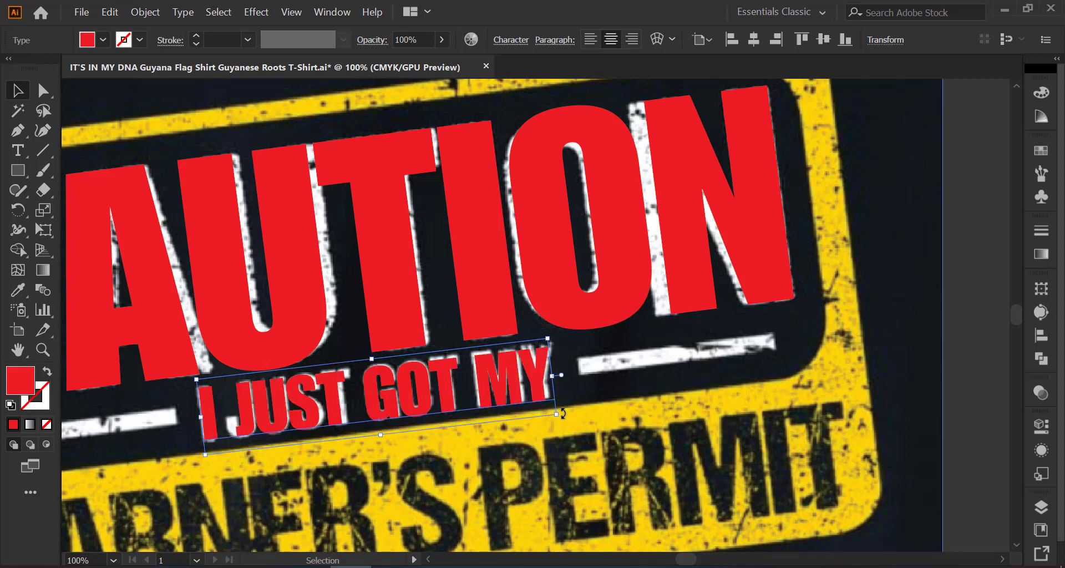
left_click_drag(563, 413, 564, 409)
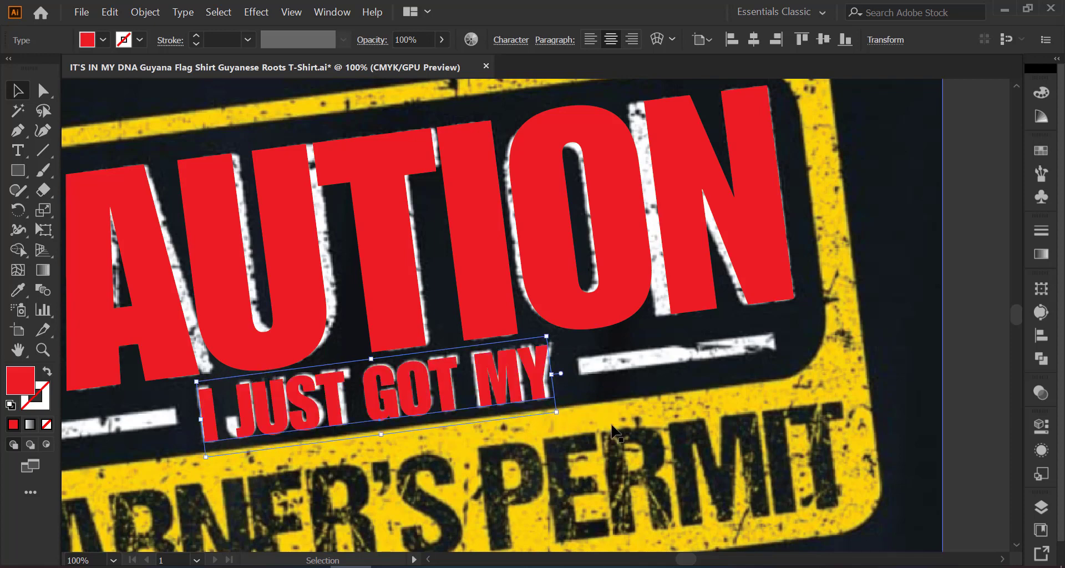
key("ctrl+minus")
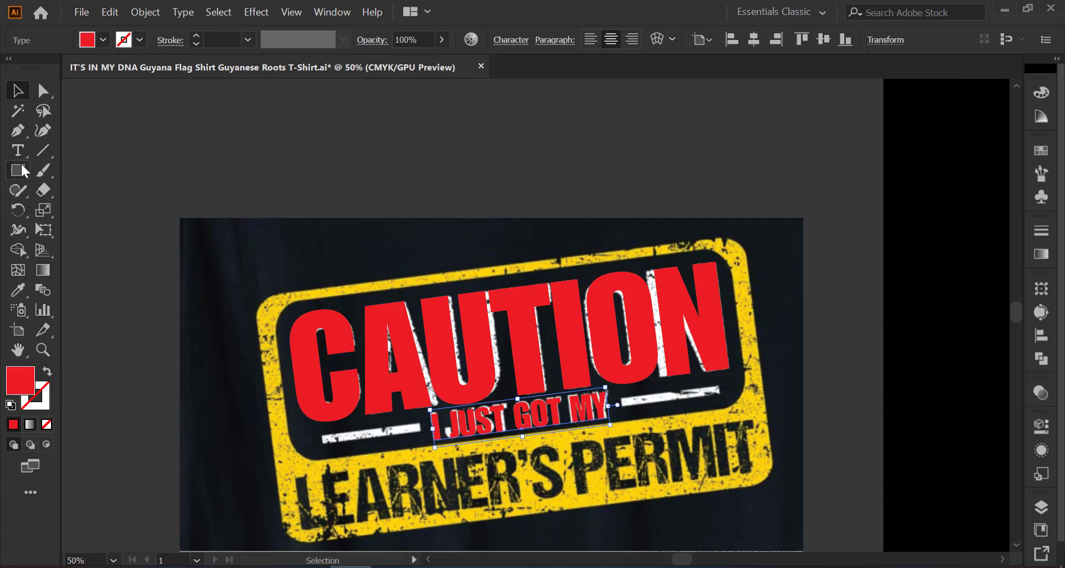
Step: Draw a red bar over the left white stripe and rotate it to the stripe's angle
left_click(22, 165)
scroll(380, 472, "down", 3)
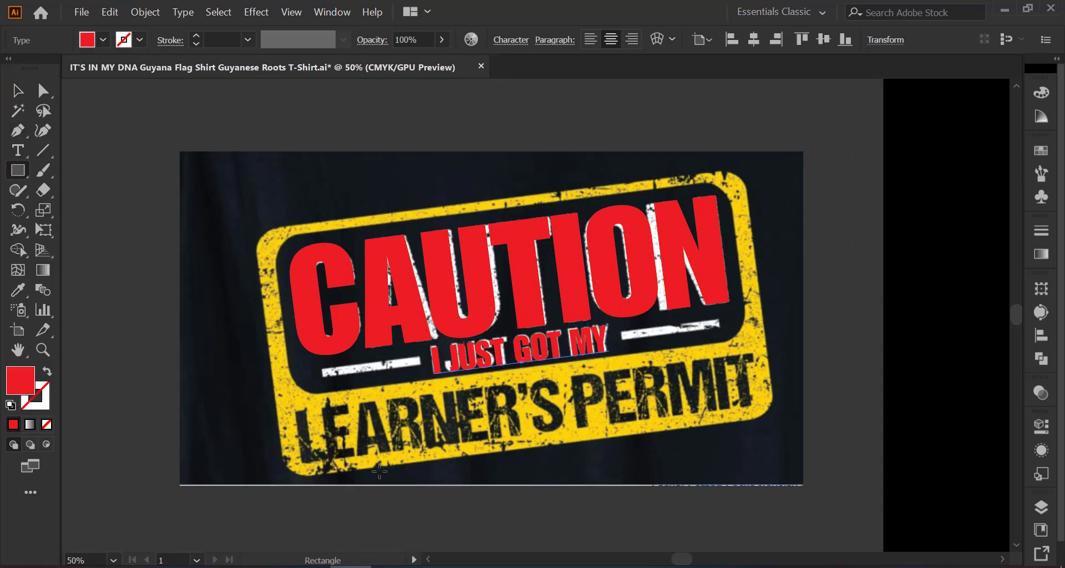
scroll(380, 472, "down", 2)
scroll(318, 344, "up", 2)
scroll(318, 344, "up", 1)
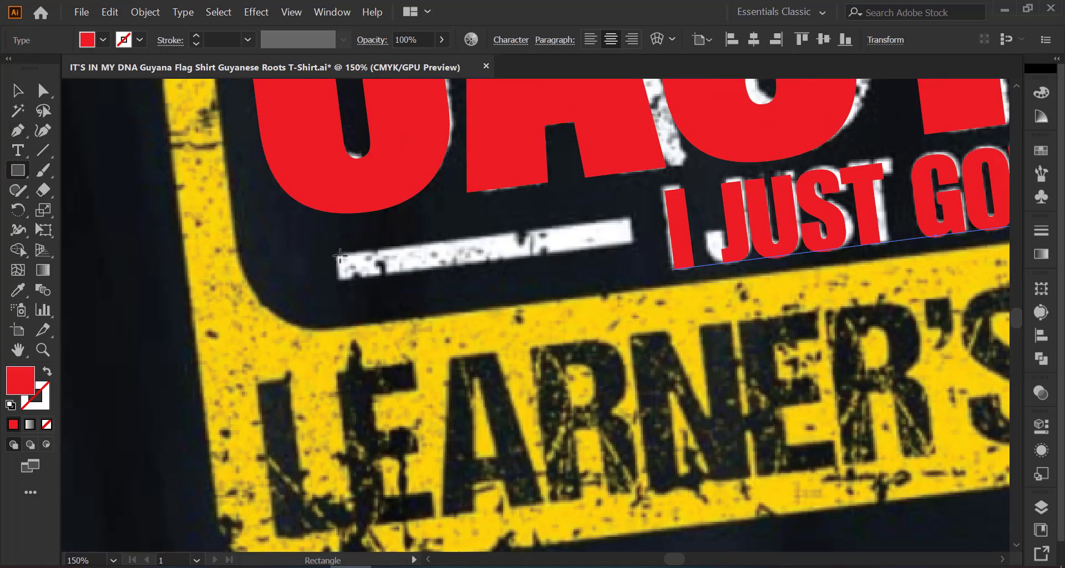
mouse_move(335, 253)
left_mouse_down()
mouse_move(635, 275)
mouse_move(633, 233)
left_mouse_up()
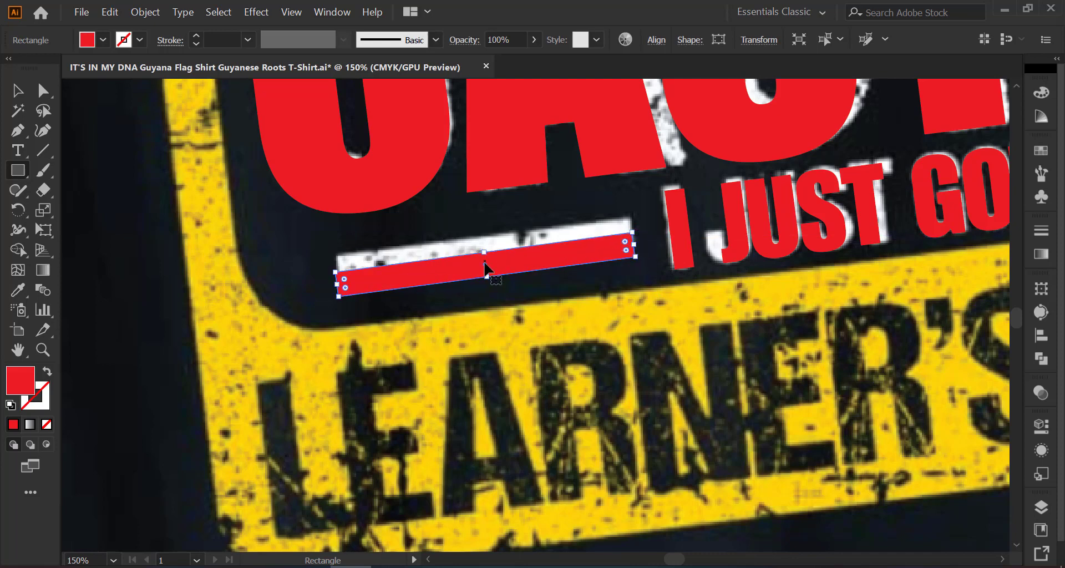
left_click_drag(491, 258, 489, 242)
key("ctrl+z")
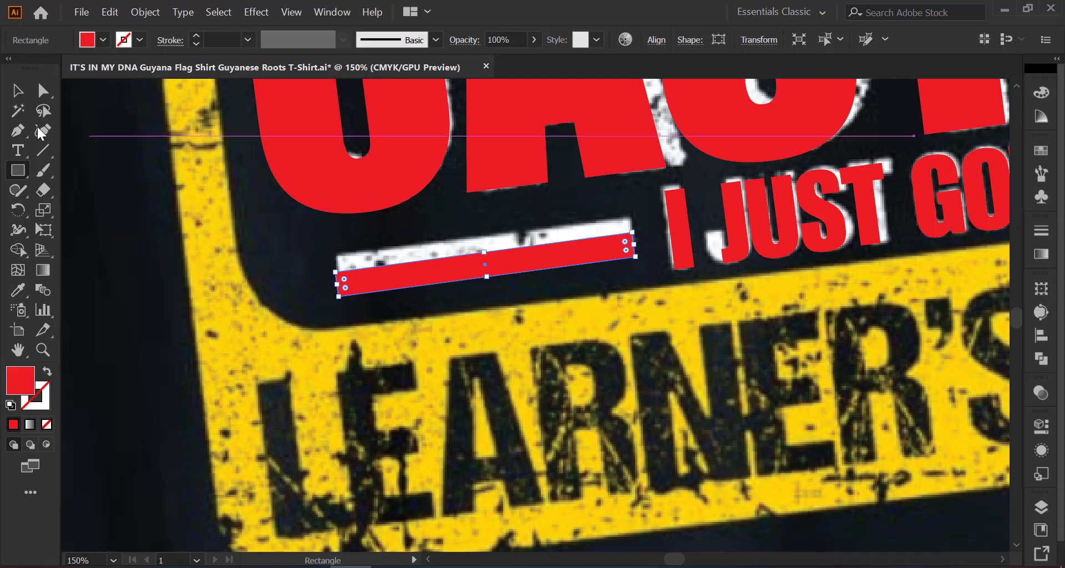
key("v")
left_click_drag(512, 268, 511, 251)
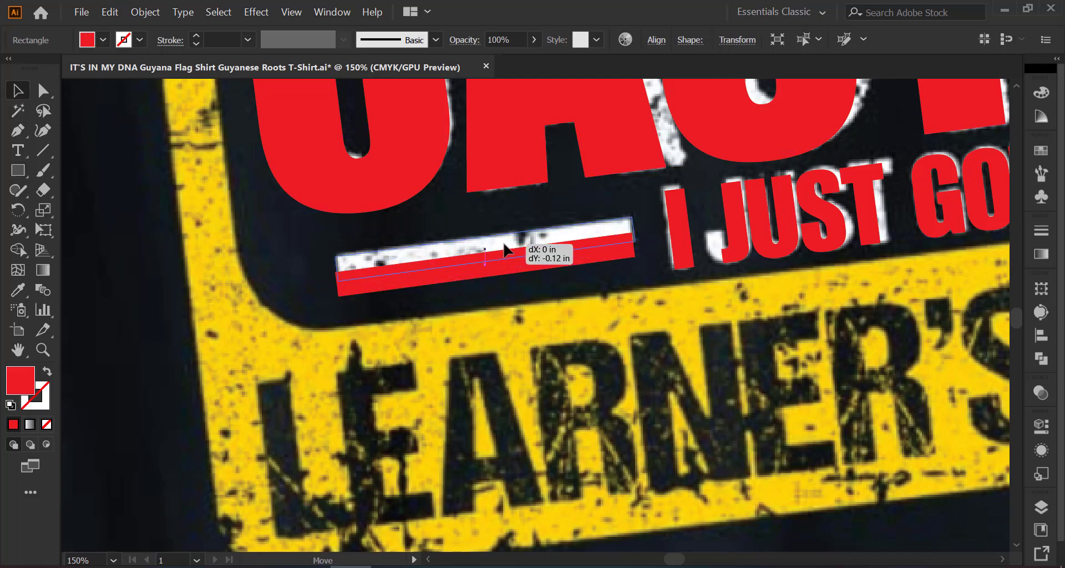
left_click_drag(646, 244, 644, 245)
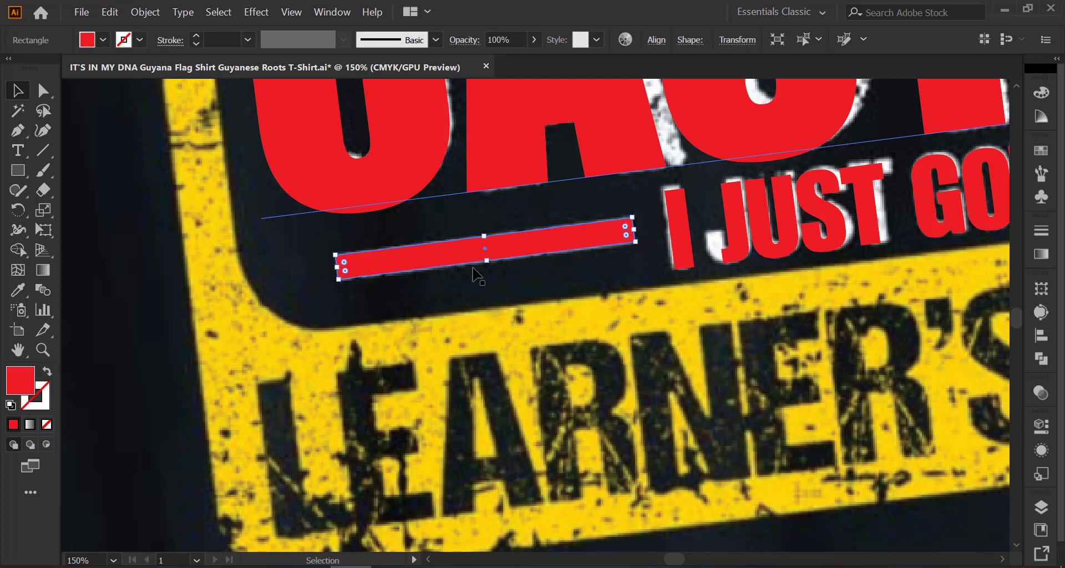
Step: Refine the bar's height and Alt-drag a copy onto the right white stripe
key("ctrl+plus")
key("ctrl+plus")
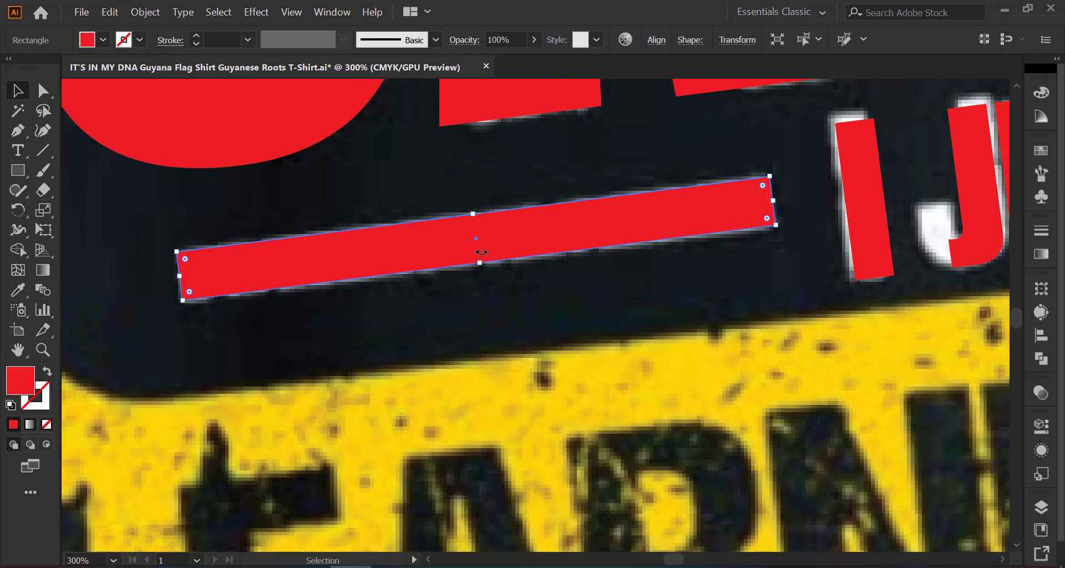
left_click_drag(480, 264, 482, 265)
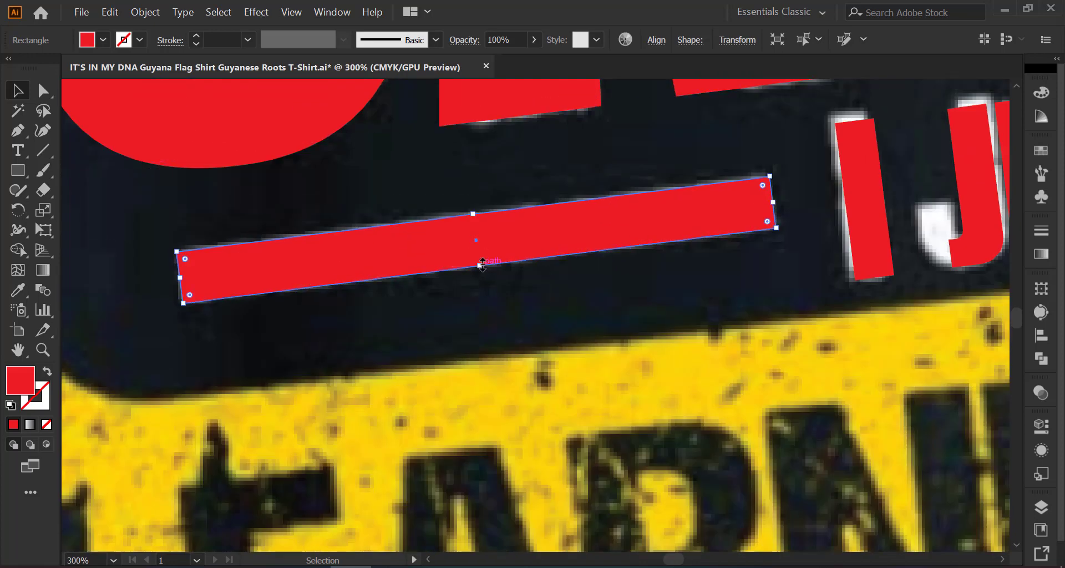
left_click_drag(472, 216, 473, 221)
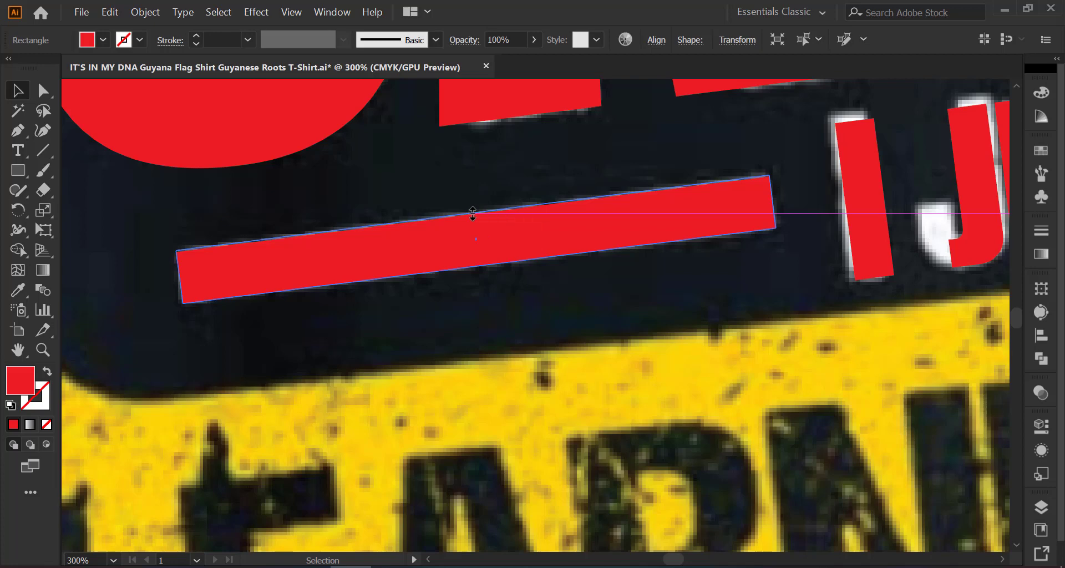
key("ctrl+minus")
scroll(172, 370, "down", 1)
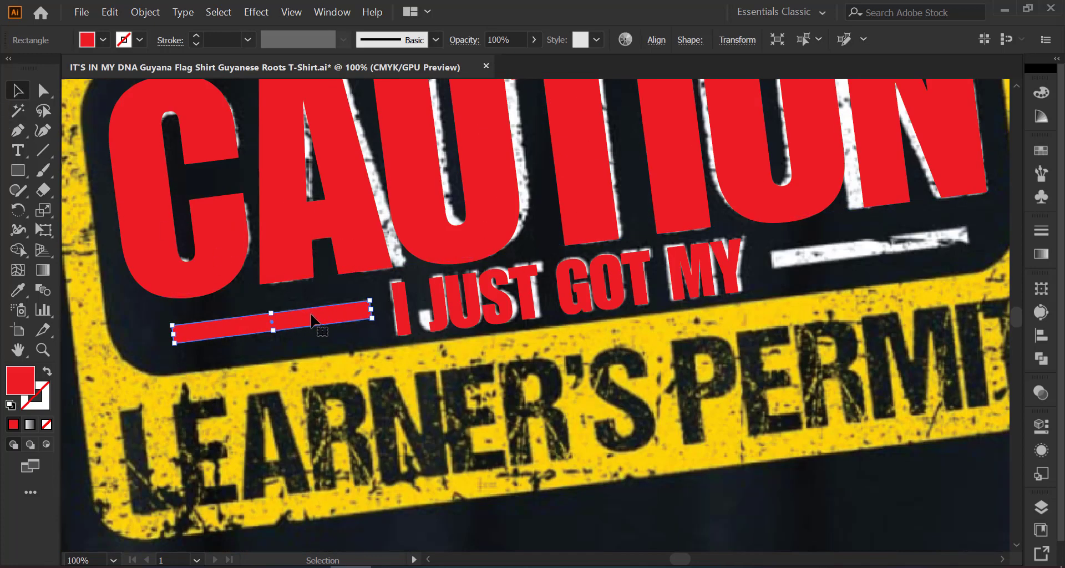
left_click_drag(375, 320, 914, 249)
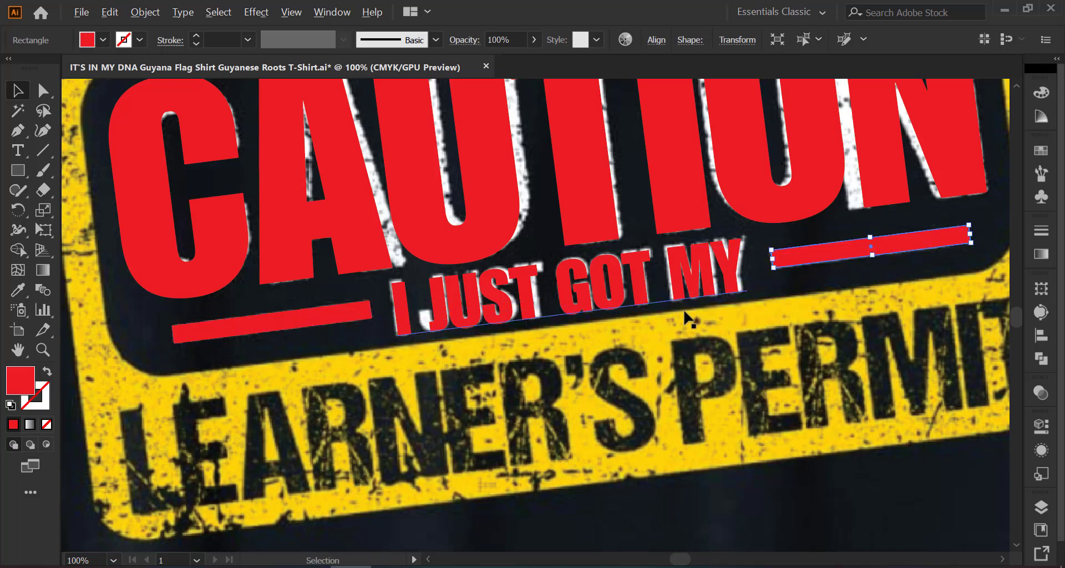
key("ctrl+minus")
key("ctrl+minus")
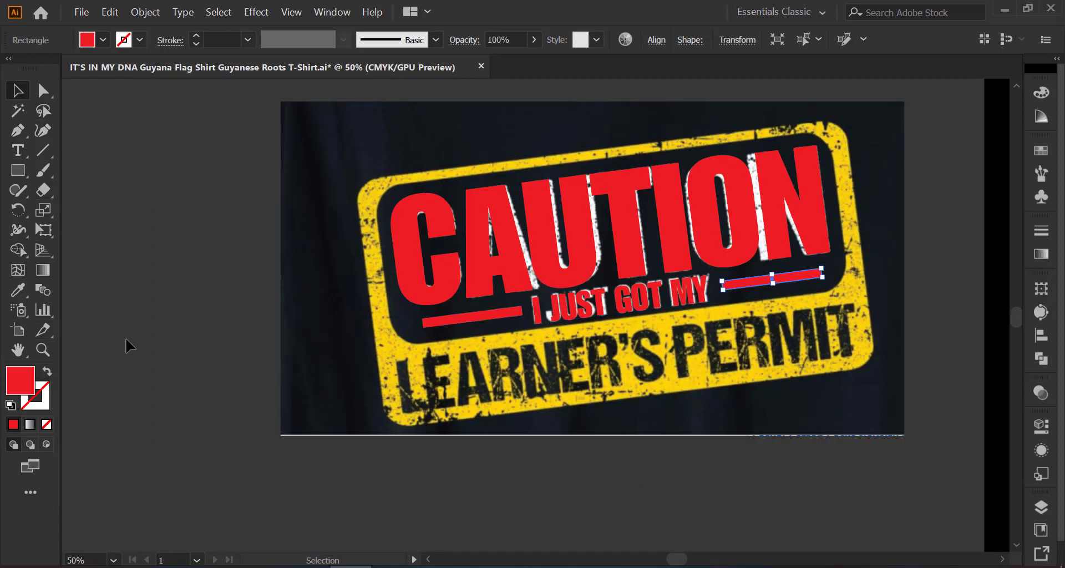
left_click(17, 150)
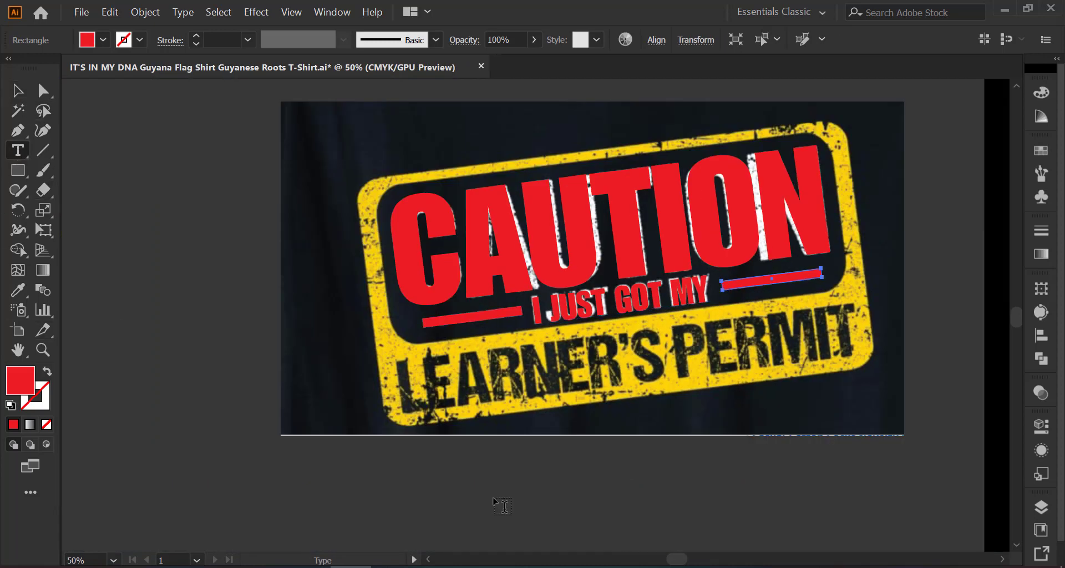
Step: Type LEARNER'S PERMIT in 81.67 pt Impact LT Std below the sign
scroll(502, 505, "down", 3)
scroll(504, 501, "down", 2)
left_click(362, 439)
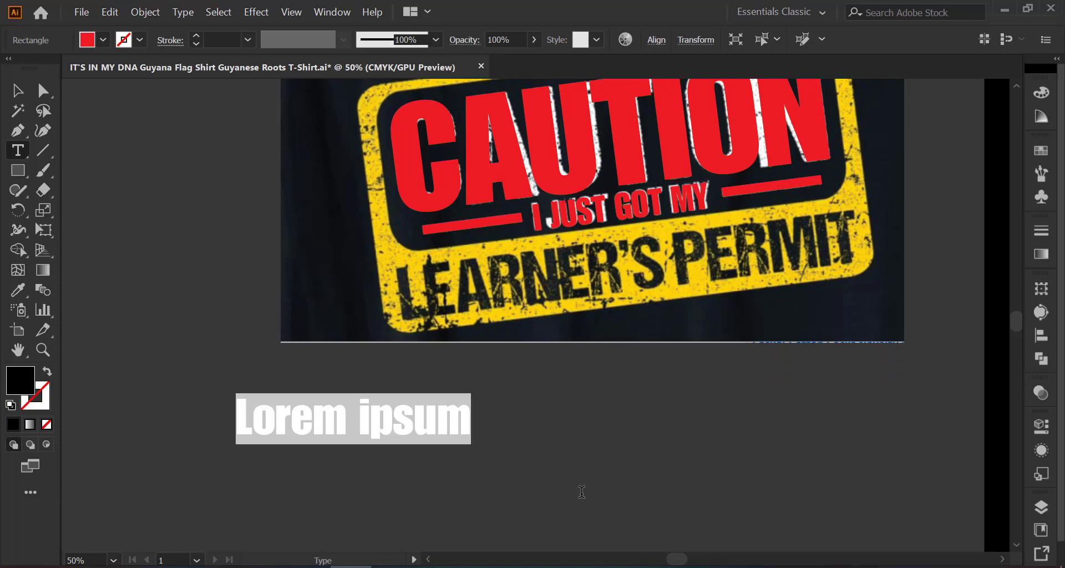
type("L")
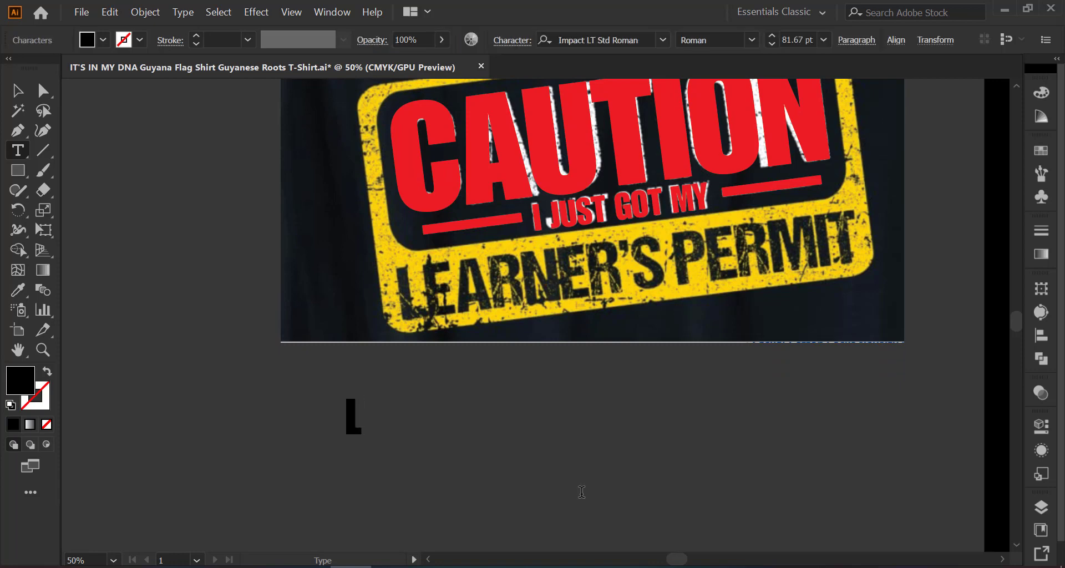
type("EA")
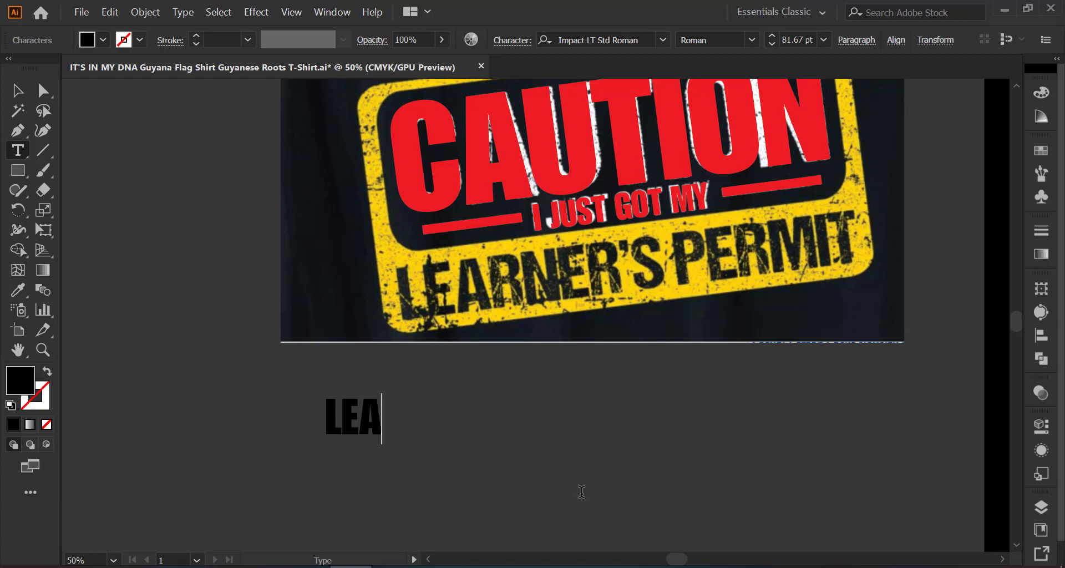
type("R")
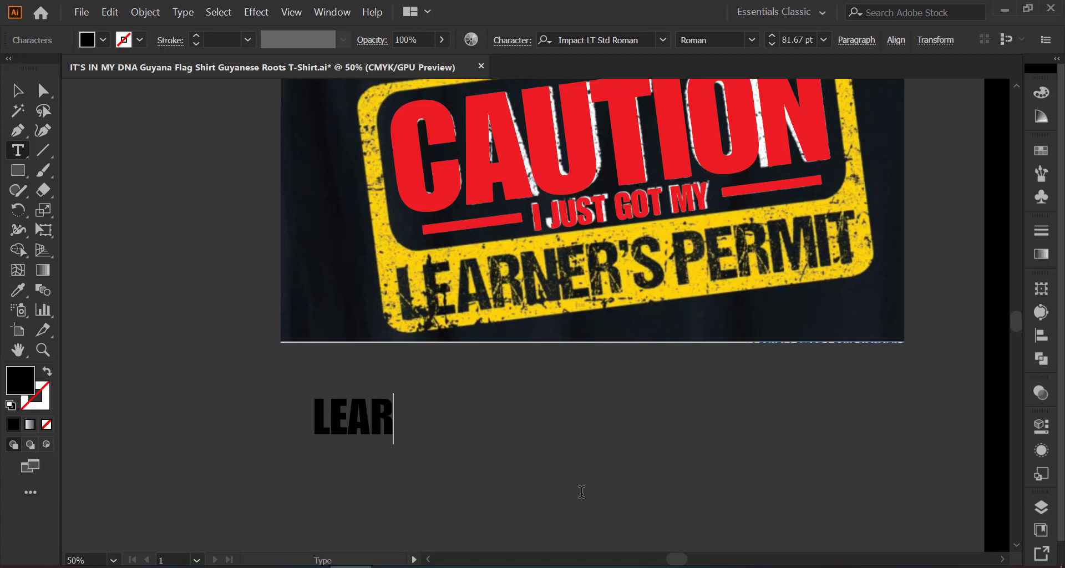
type("NE")
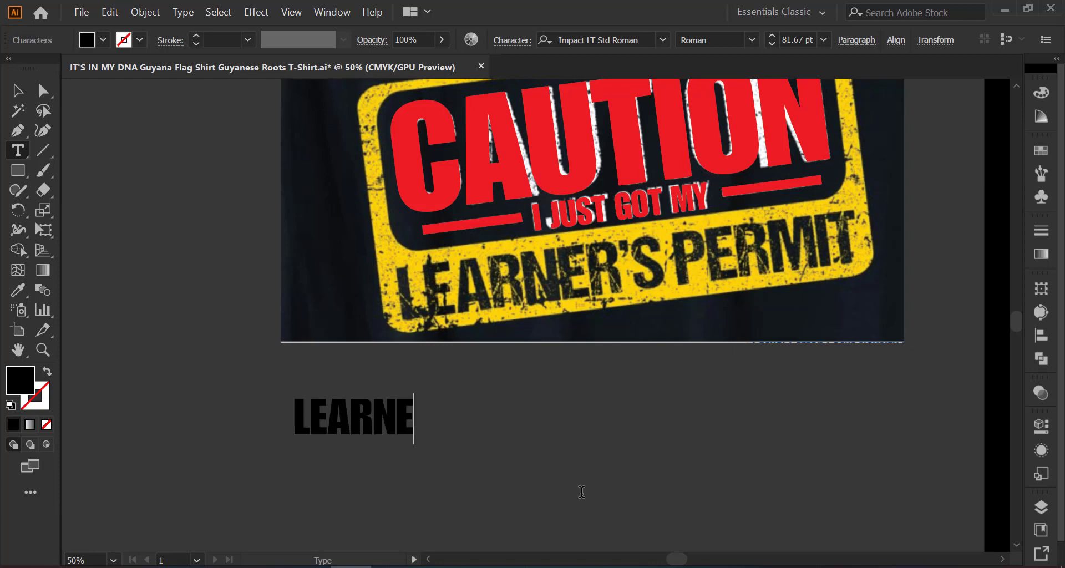
type("R")
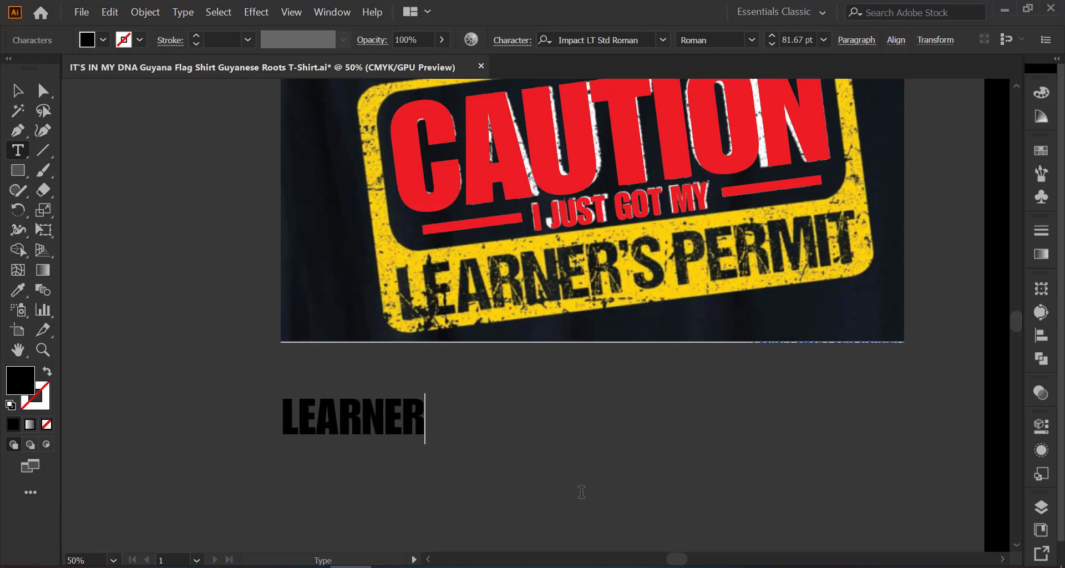
type("'")
type("S")
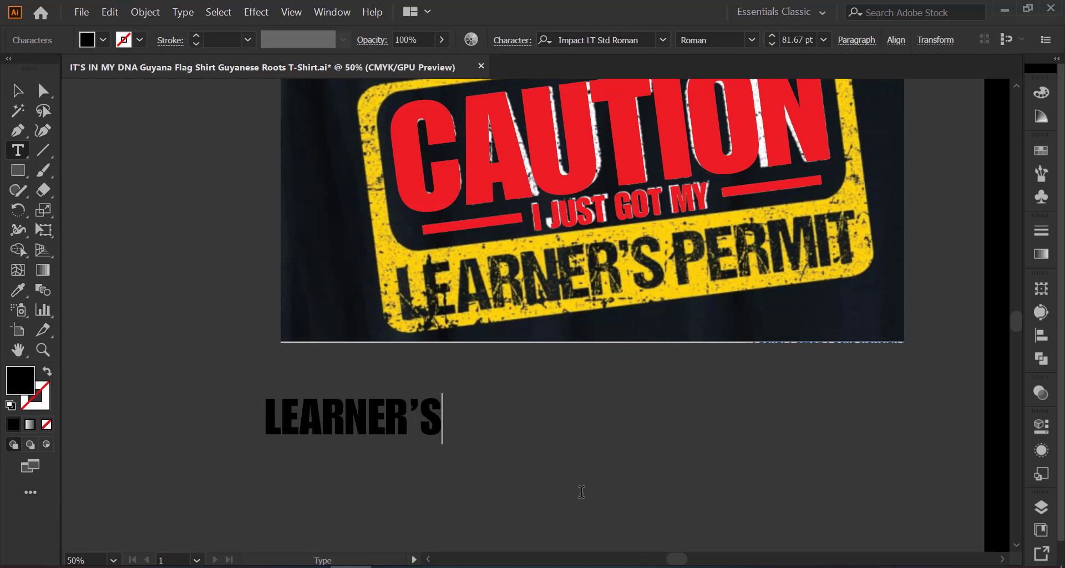
type(" P")
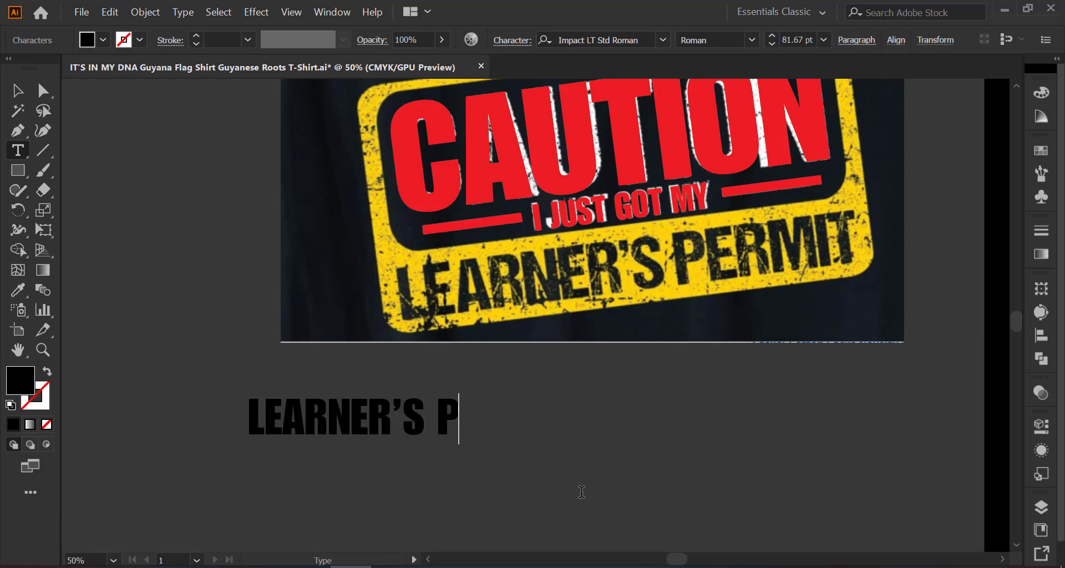
type("ER")
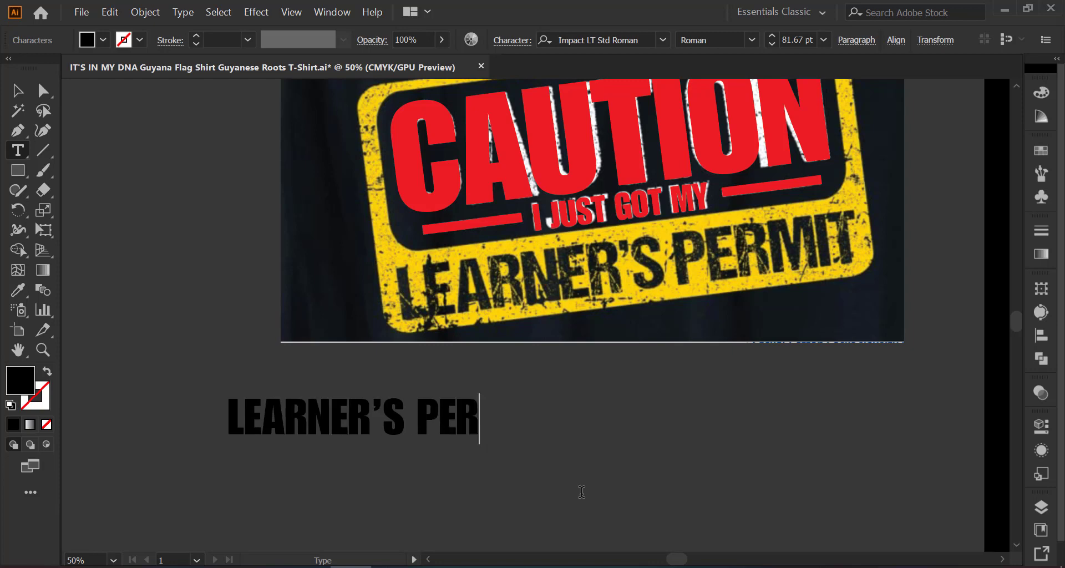
type("MIT")
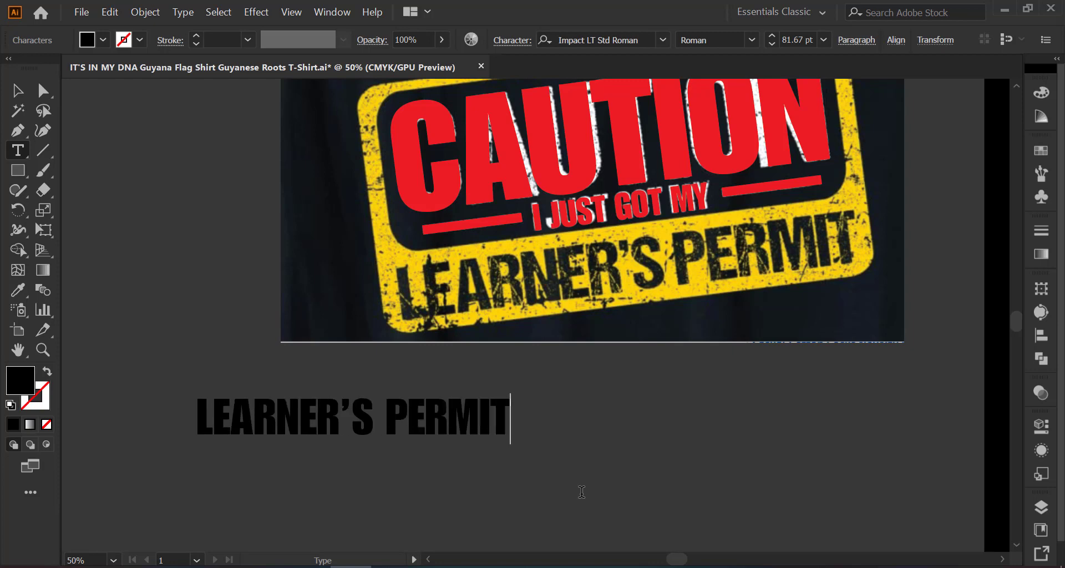
Step: Colour LEARNER'S PERMIT red, enlarge it, and tilt it counter-clockwise onto the lower band
left_click(19, 90)
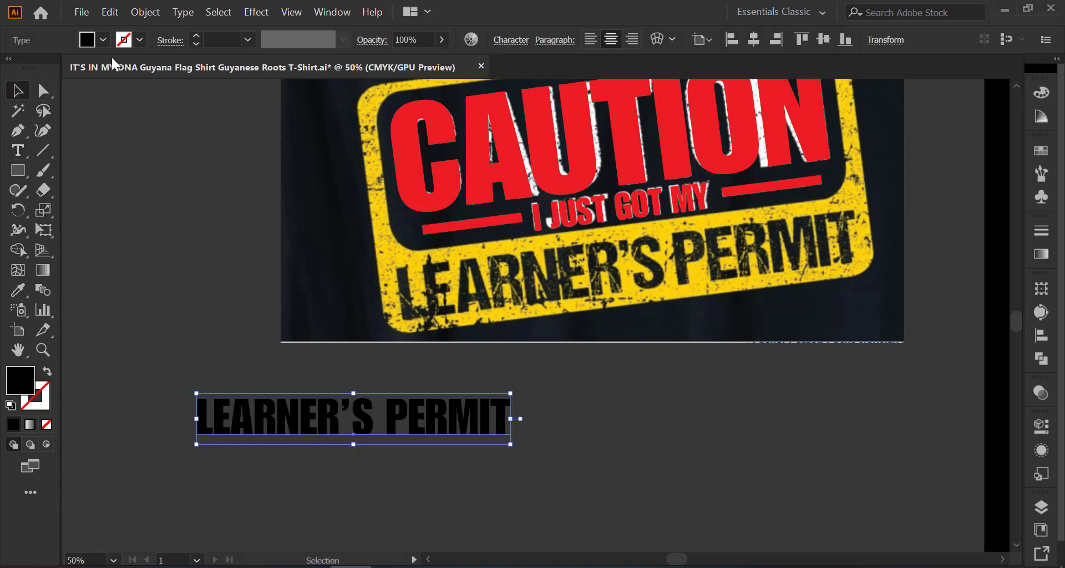
left_click(103, 40)
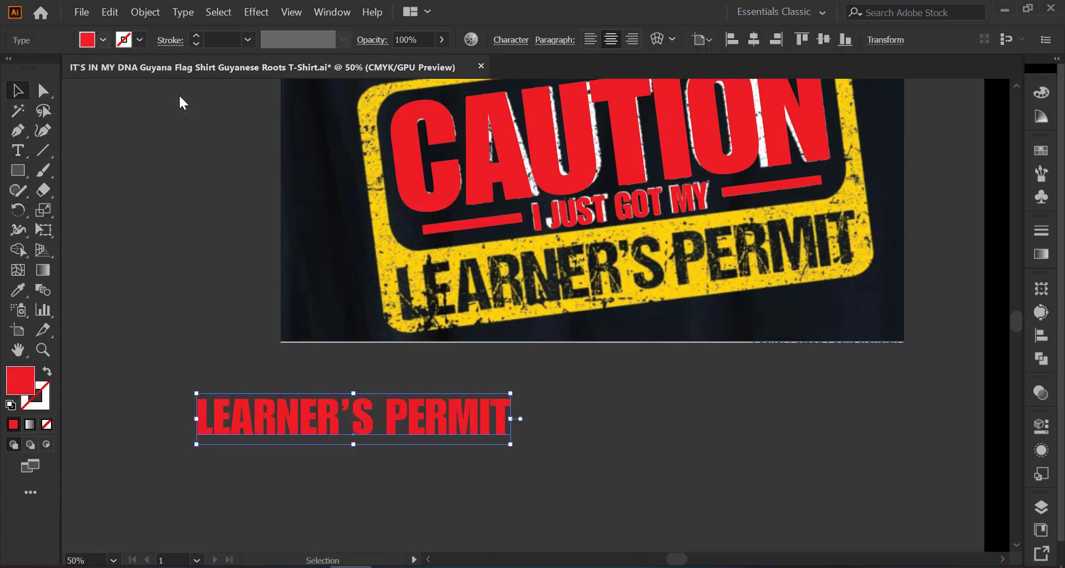
mouse_move(422, 411)
left_mouse_down()
mouse_move(662, 299)
mouse_move(651, 282)
left_mouse_up()
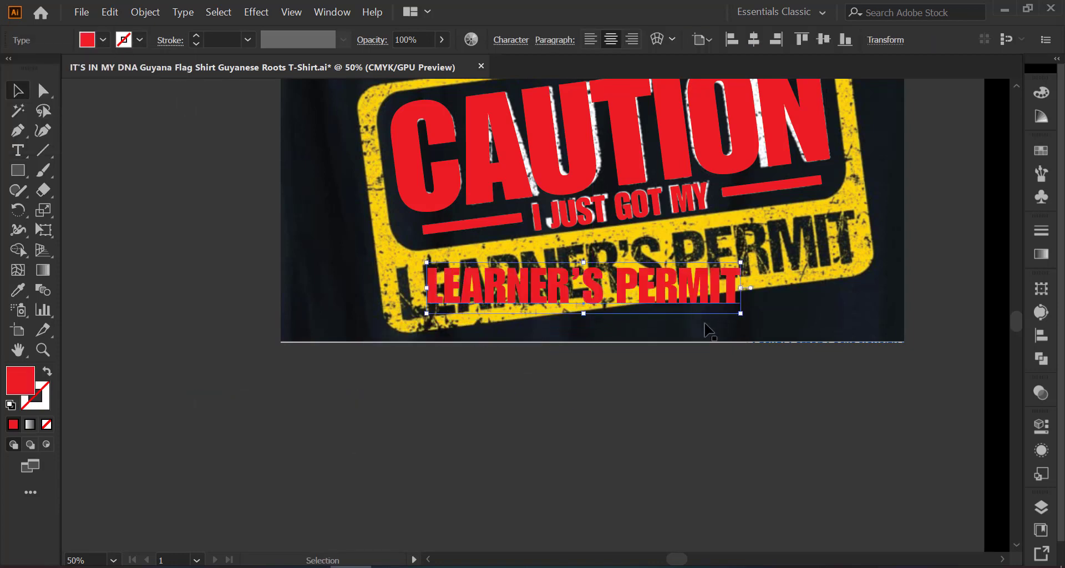
left_click_drag(744, 314, 782, 336)
left_click_drag(779, 249, 771, 220)
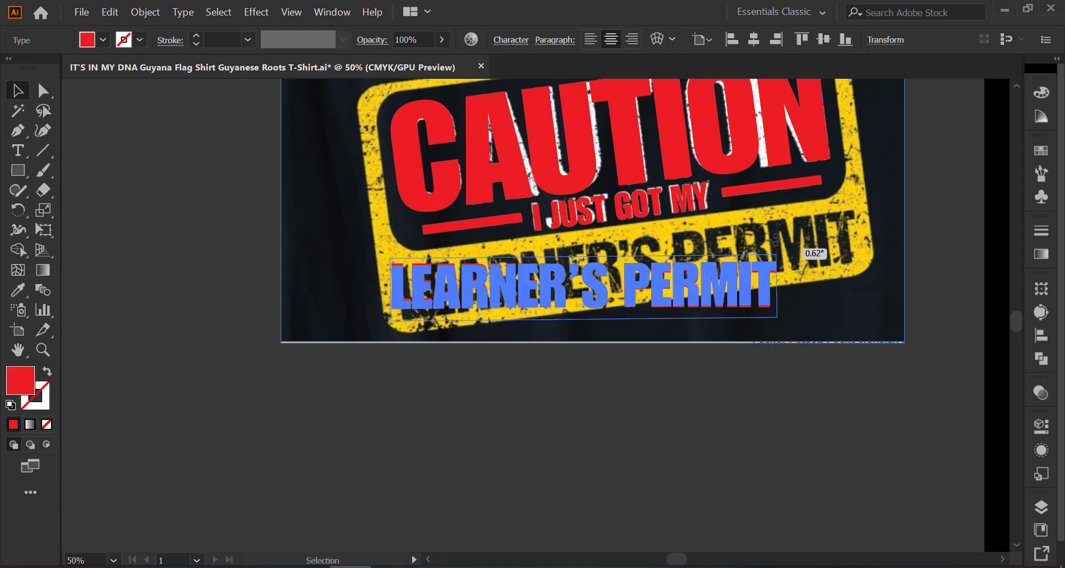
mouse_move(667, 267)
left_mouse_down()
mouse_move(707, 251)
mouse_move(694, 248)
left_mouse_up()
Step: Scale and stretch LEARNER'S PERMIT until it covers the original bottom lettering
left_click_drag(794, 277, 829, 297)
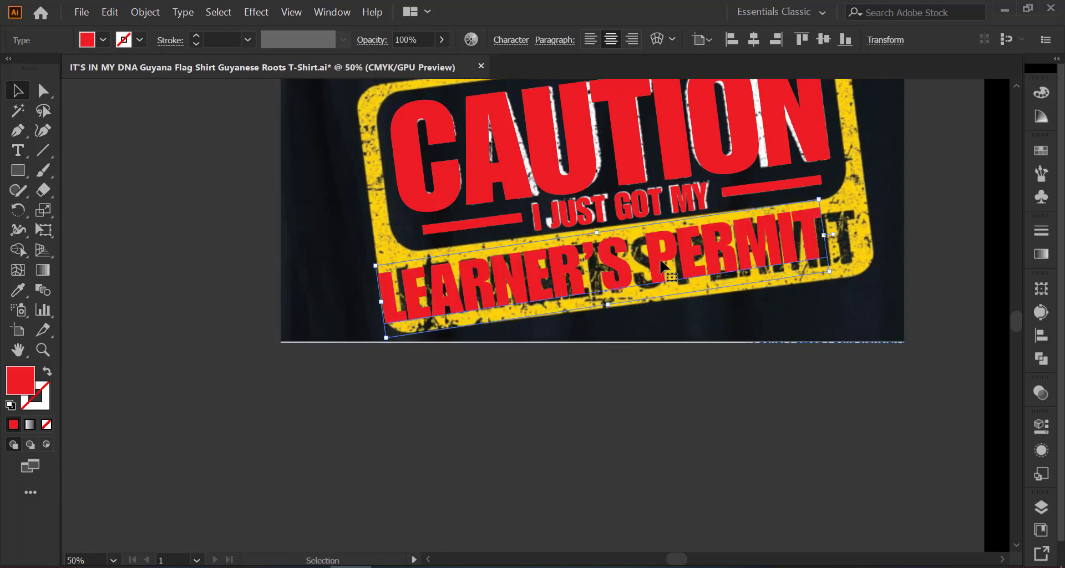
mouse_move(666, 266)
left_mouse_down()
mouse_move(687, 269)
mouse_move(684, 255)
left_mouse_up()
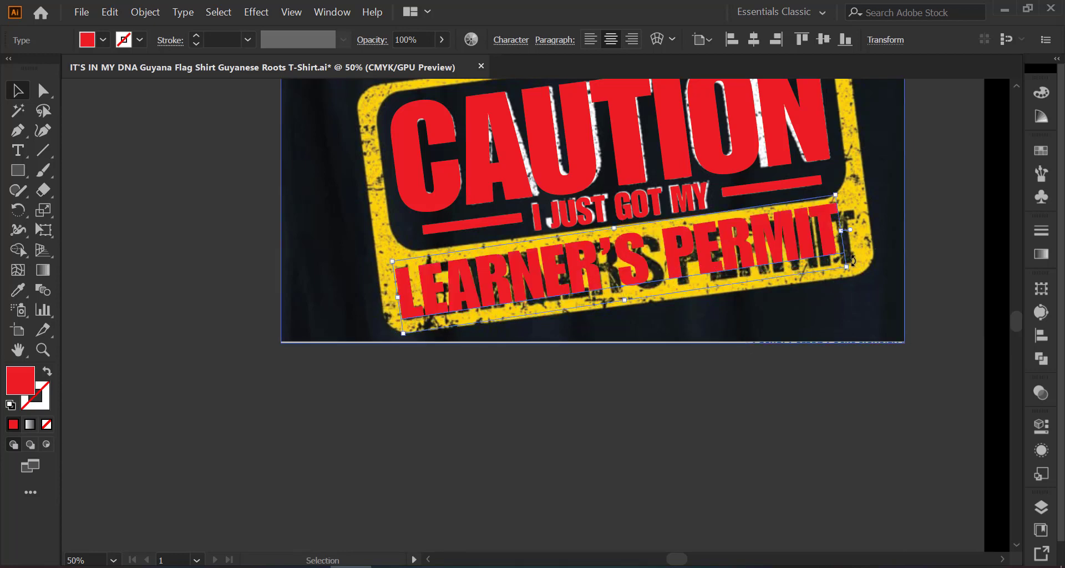
left_click_drag(738, 240, 739, 239)
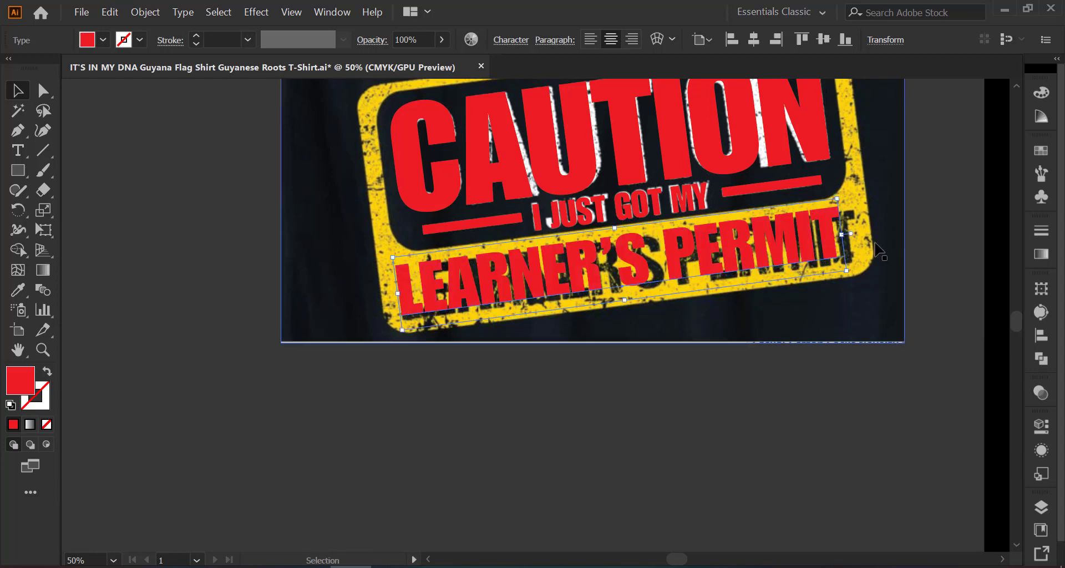
left_click_drag(847, 242, 862, 240)
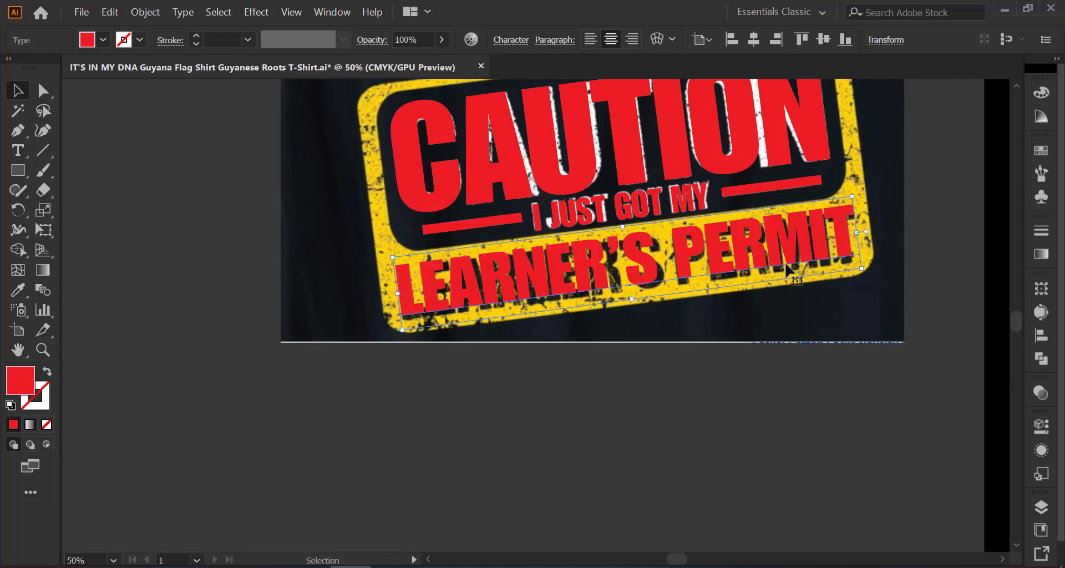
key("Down")
key("Down")
key("Down")
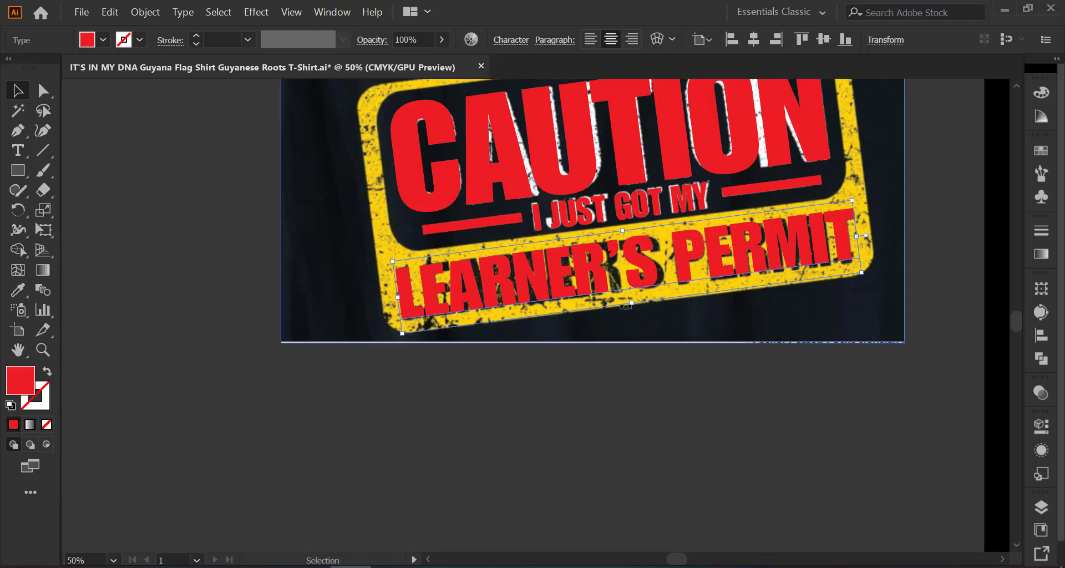
left_click_drag(632, 308, 633, 310)
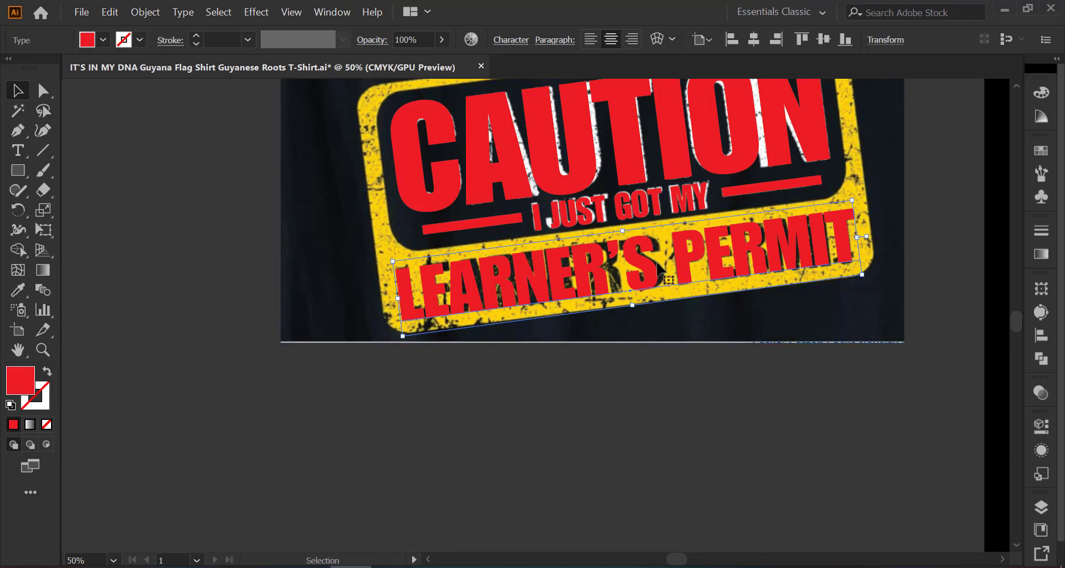
left_click_drag(646, 261, 648, 382)
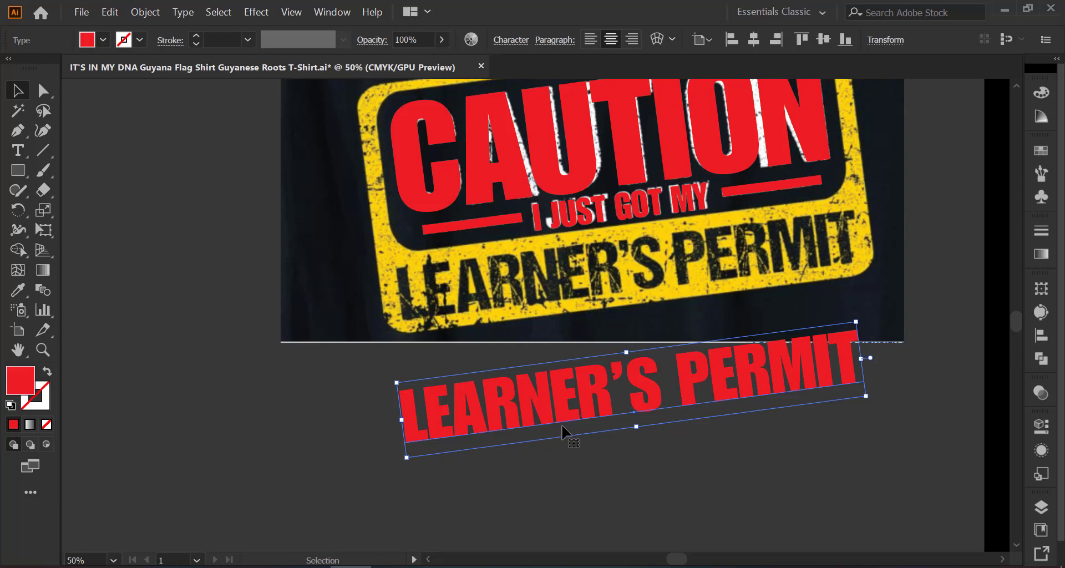
left_click_drag(587, 391, 584, 280)
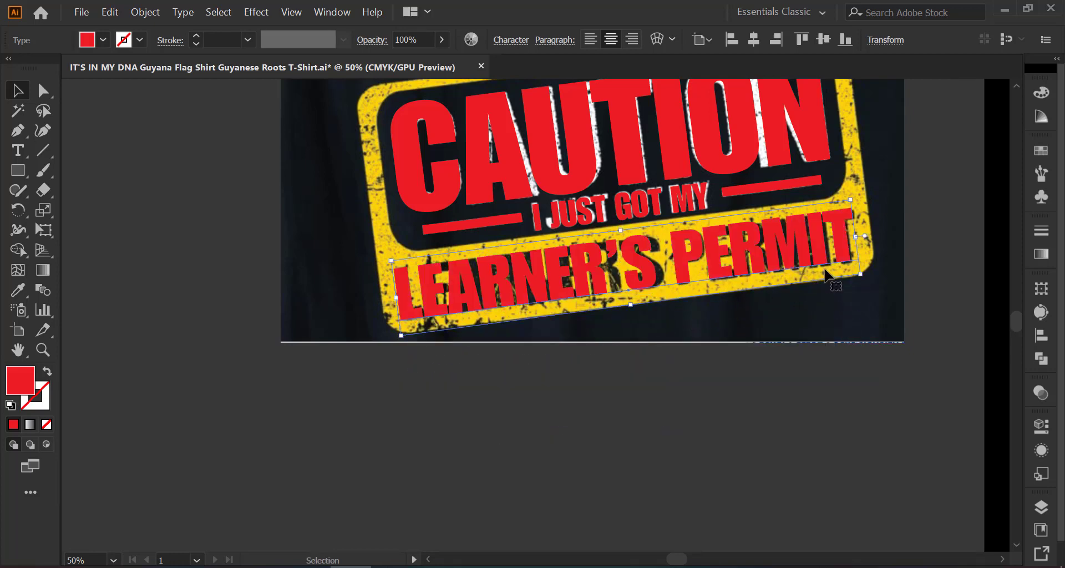
left_click_drag(856, 236, 860, 236)
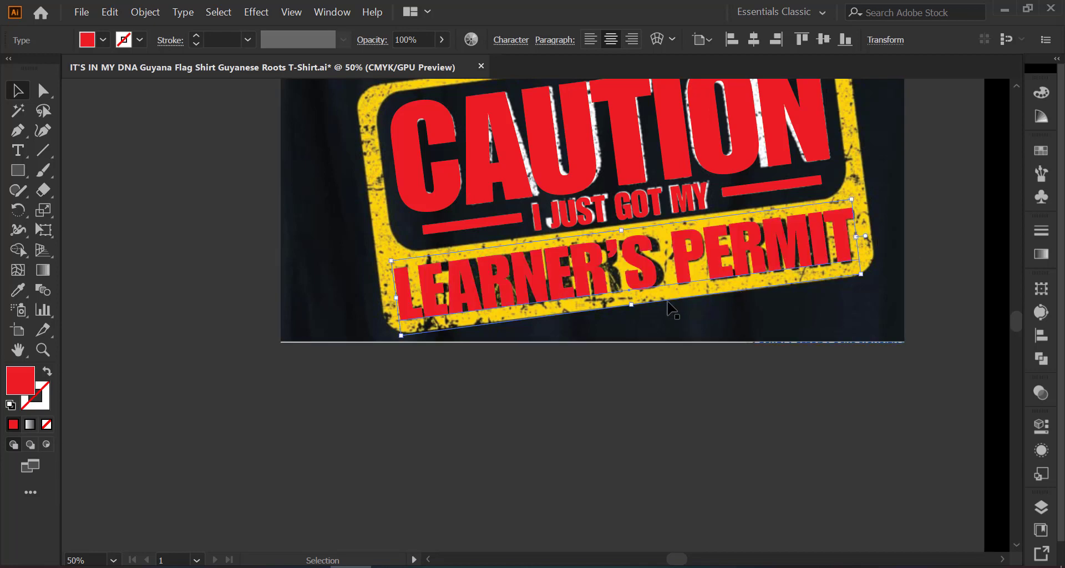
left_click_drag(632, 307, 632, 309)
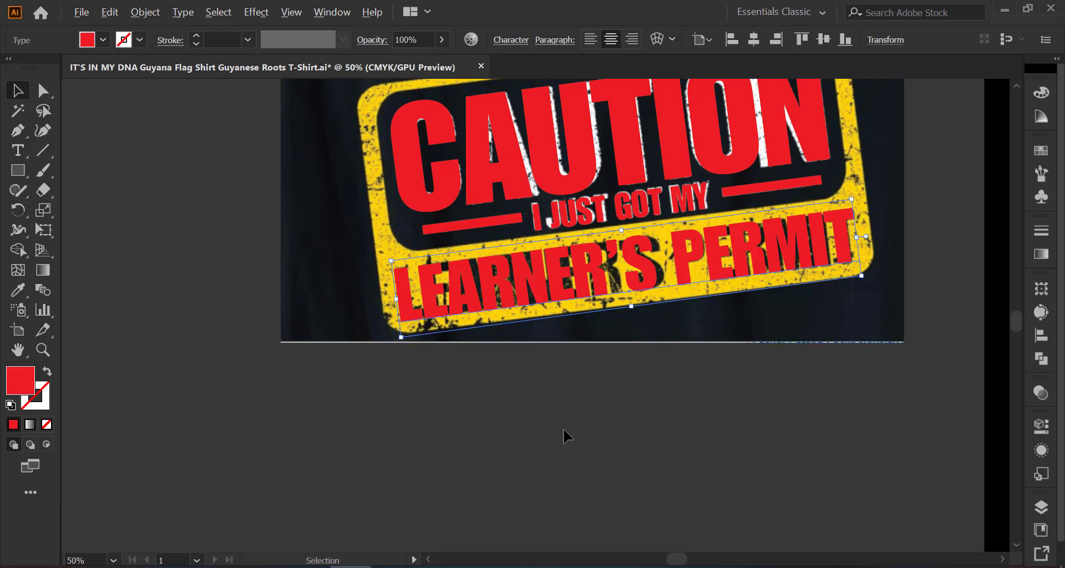
Step: Draw a rectangle over the sign, tilt and stretch it to cover it, and set Fill to None
key("ctrl+minus")
left_click(180, 252)
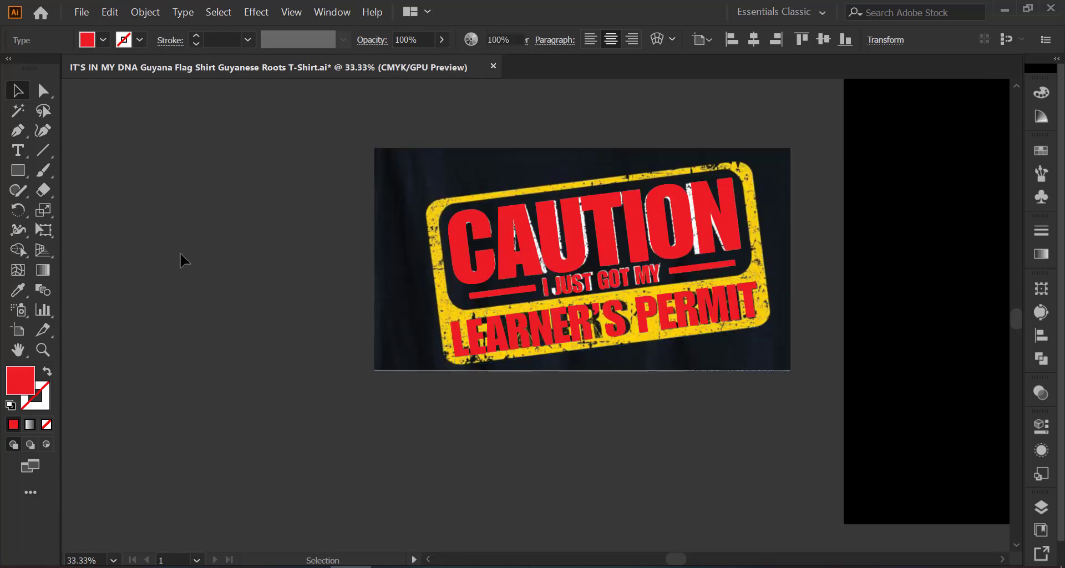
left_click(17, 171)
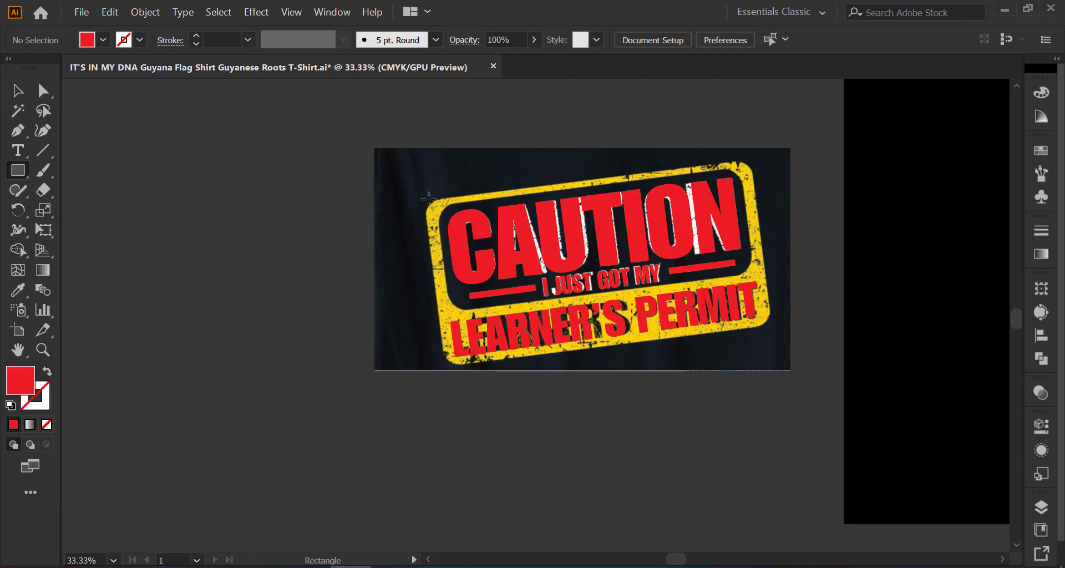
left_click_drag(428, 198, 773, 332)
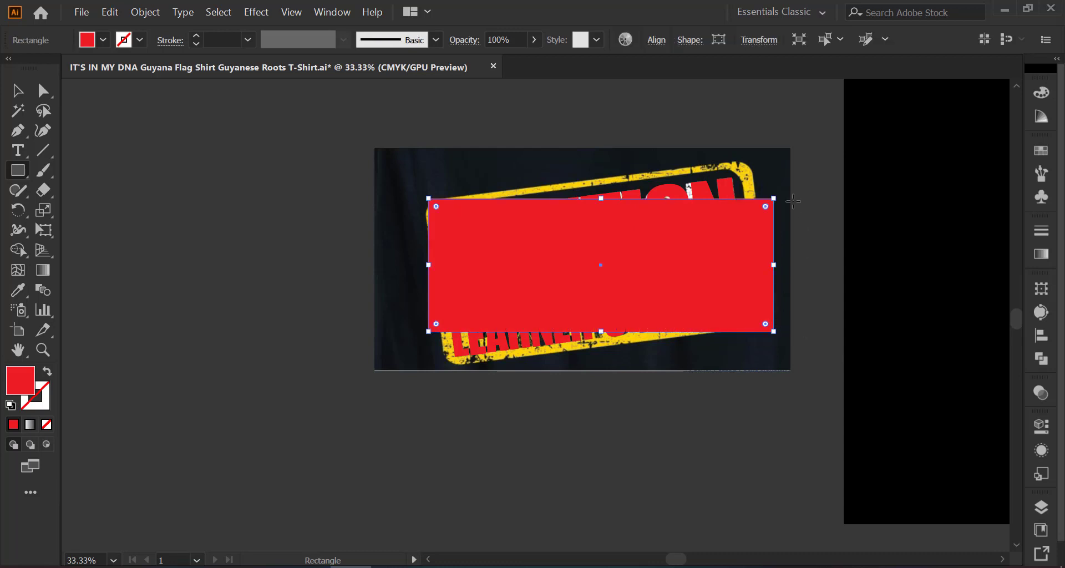
left_click_drag(782, 196, 759, 193)
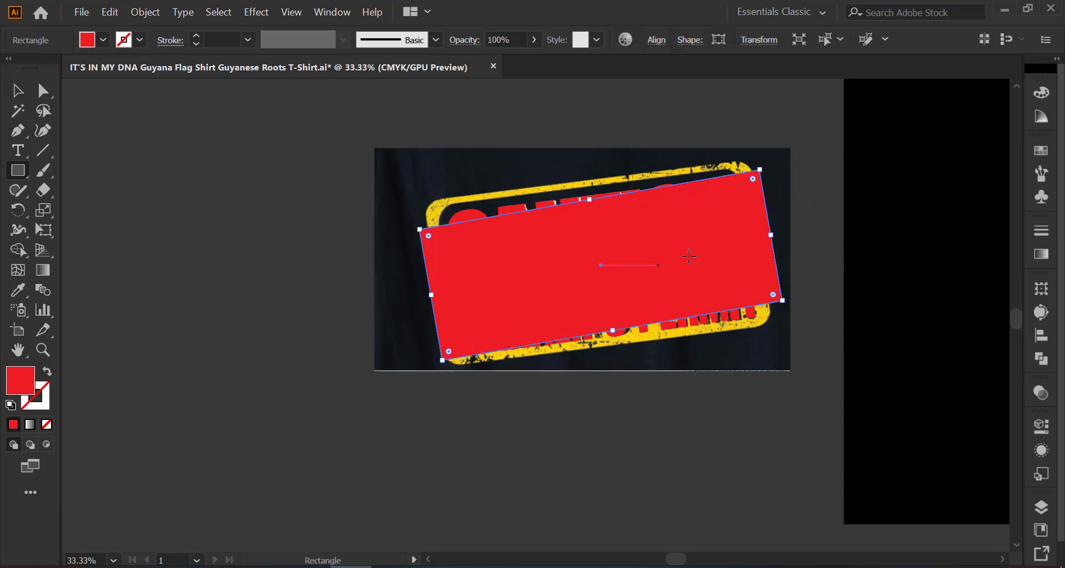
left_click_drag(787, 301, 783, 312)
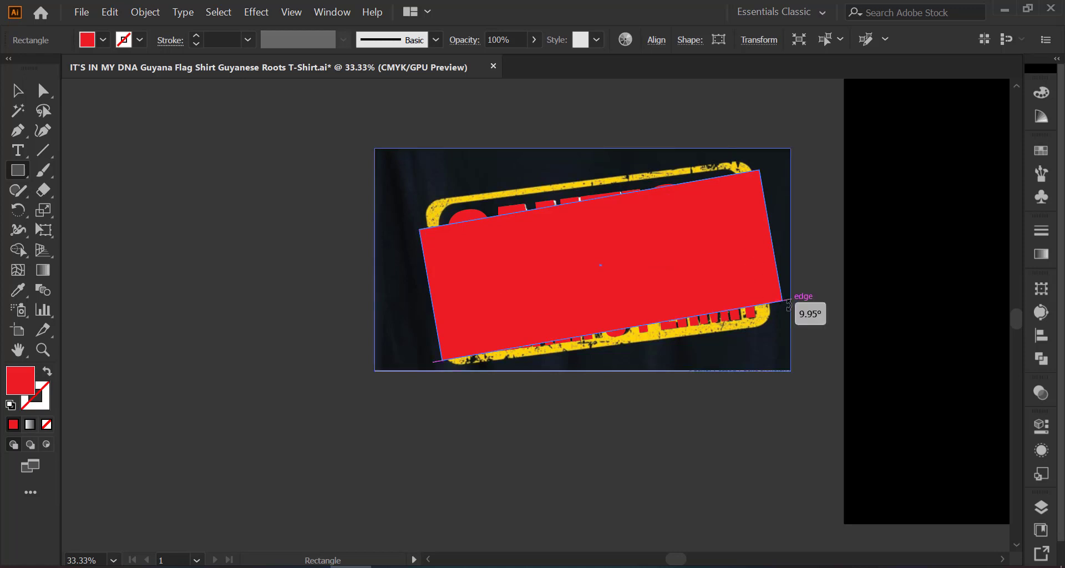
key("v")
left_click_drag(591, 239, 589, 219)
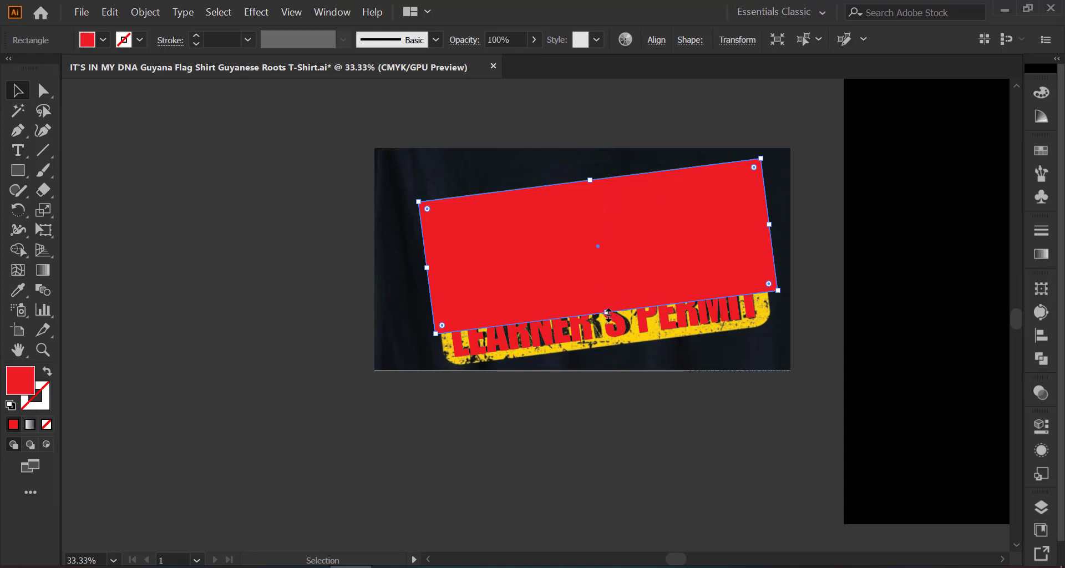
left_click_drag(608, 314, 615, 348)
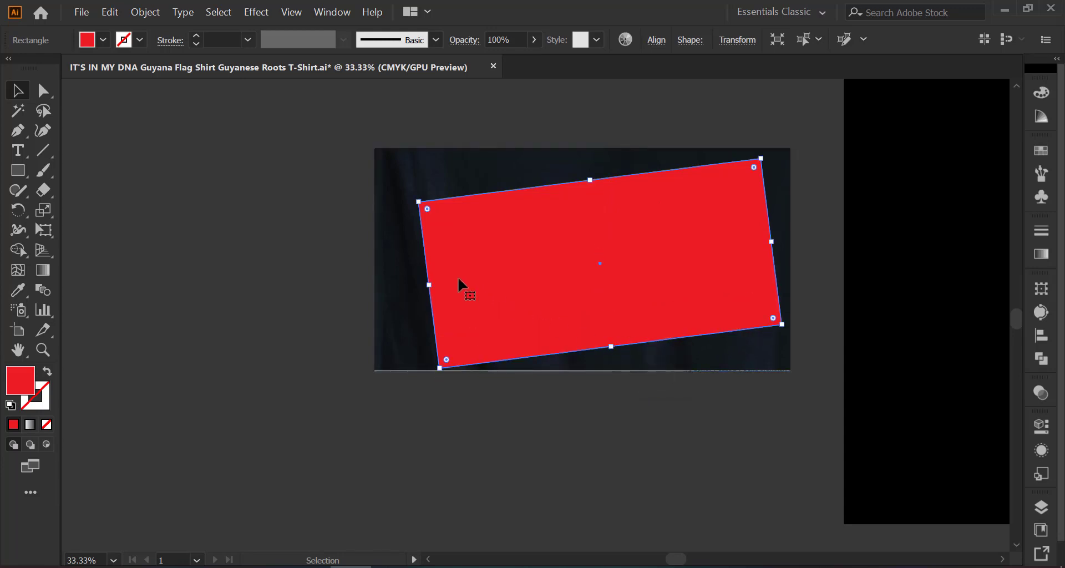
left_click(48, 425)
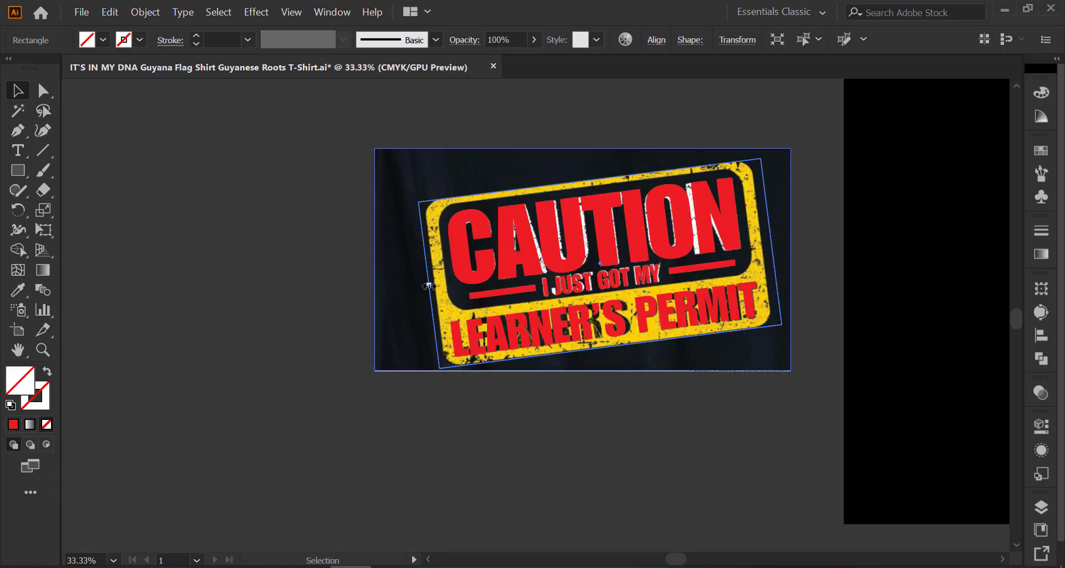
Step: Pull the rectangle's sides in to the sign's edges and round its top corners
left_click_drag(427, 286, 435, 287)
left_click_drag(780, 245, 764, 246)
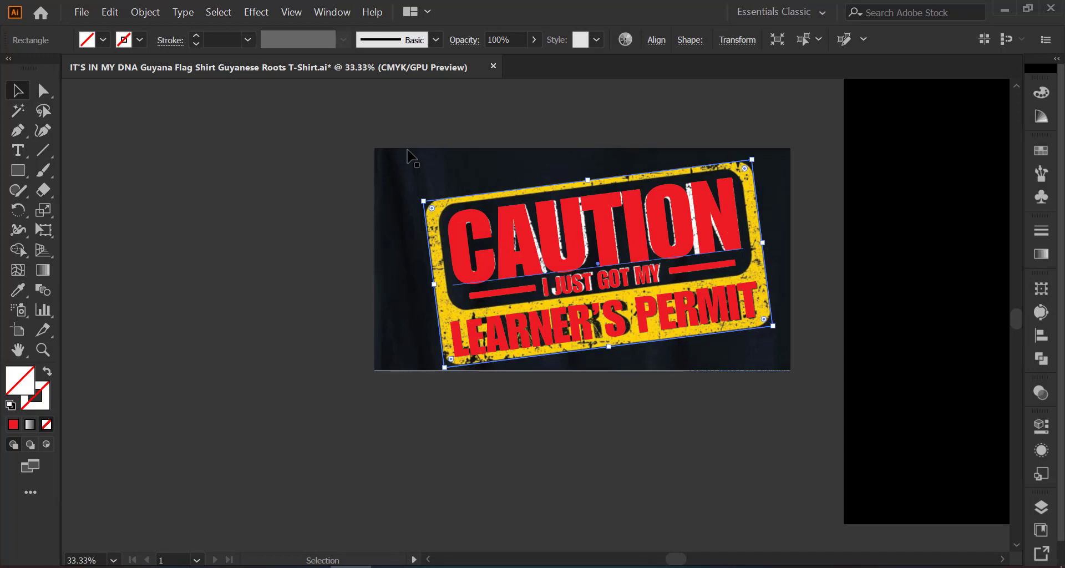
left_click(42, 98)
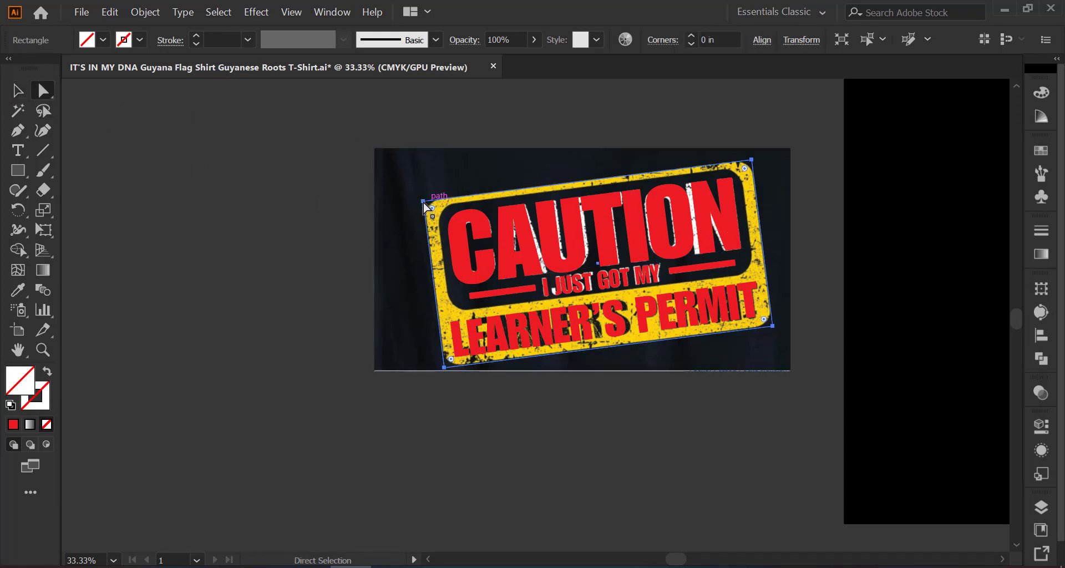
left_click(434, 207)
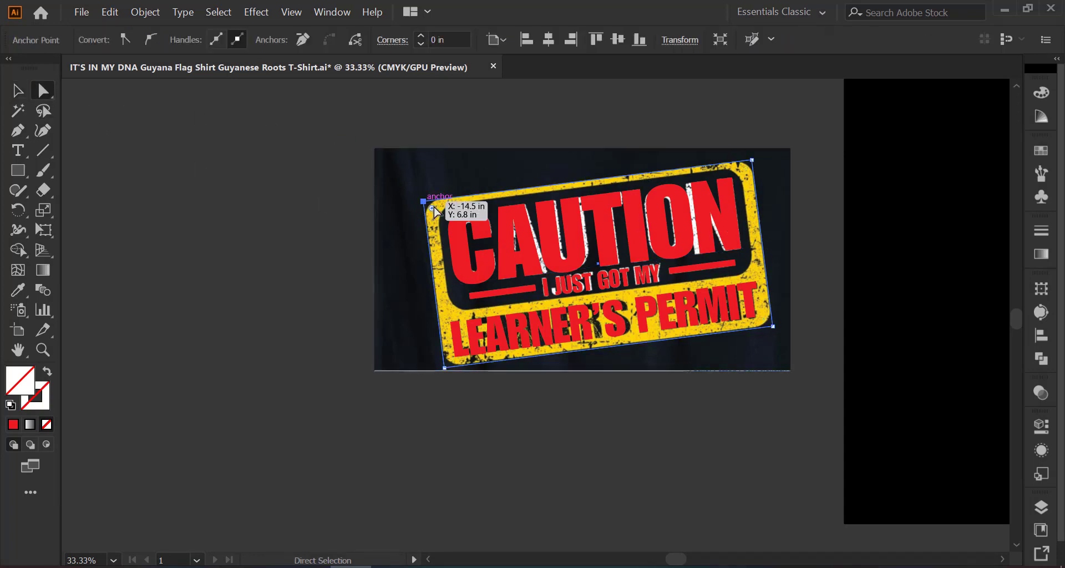
left_click(752, 160, "shift")
left_click_drag(745, 169, 742, 183)
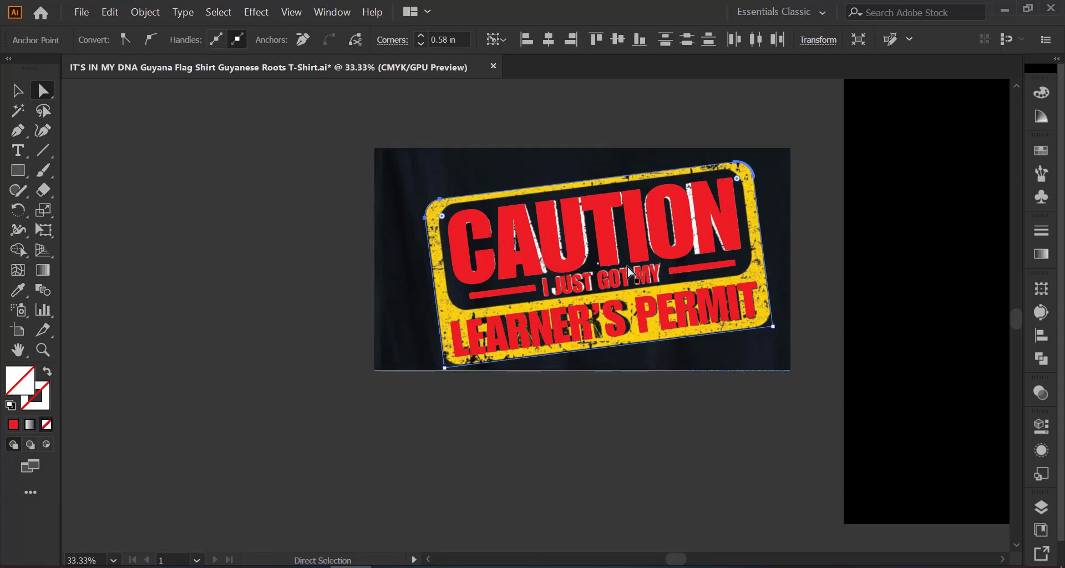
Step: Round the bottom corners to about 0.65 in and align the bottom edge, giving 11.4 × 5.74 in
left_click_drag(444, 368, 444, 368)
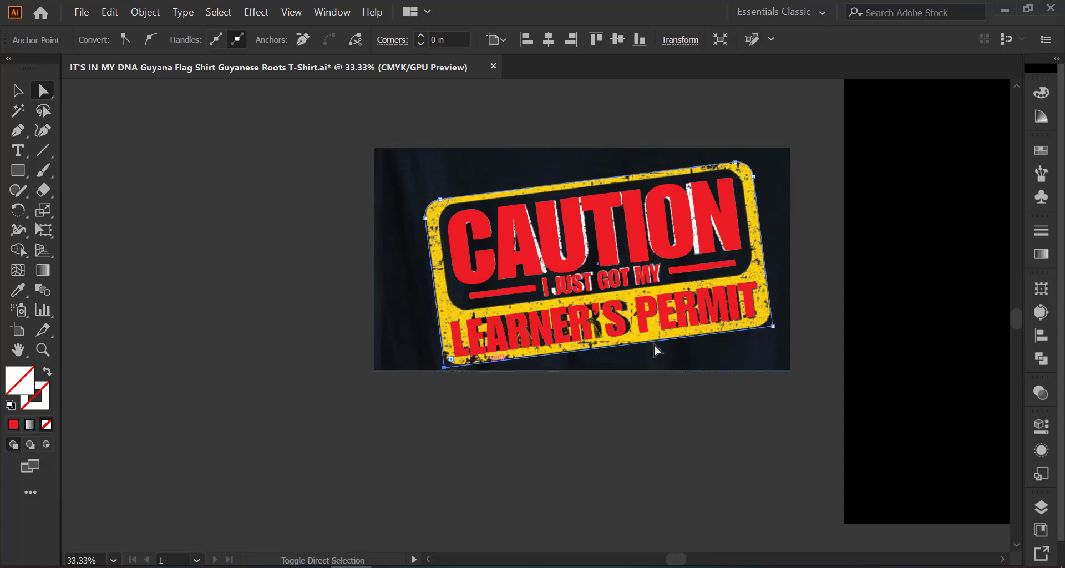
left_click(771, 326, "shift")
left_click_drag(764, 322, 752, 319)
key("v")
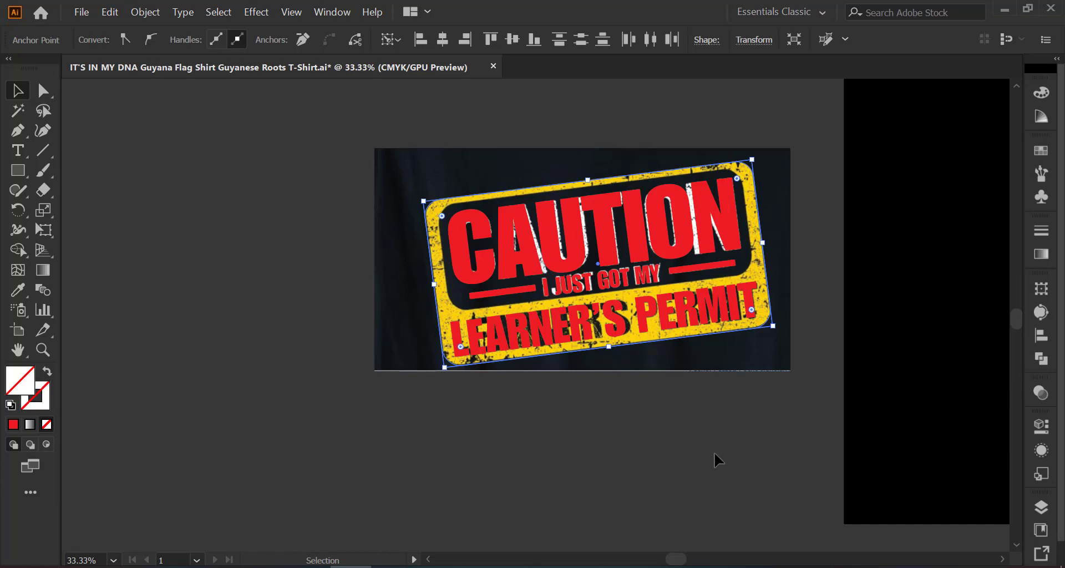
scroll(661, 373, "up", 2)
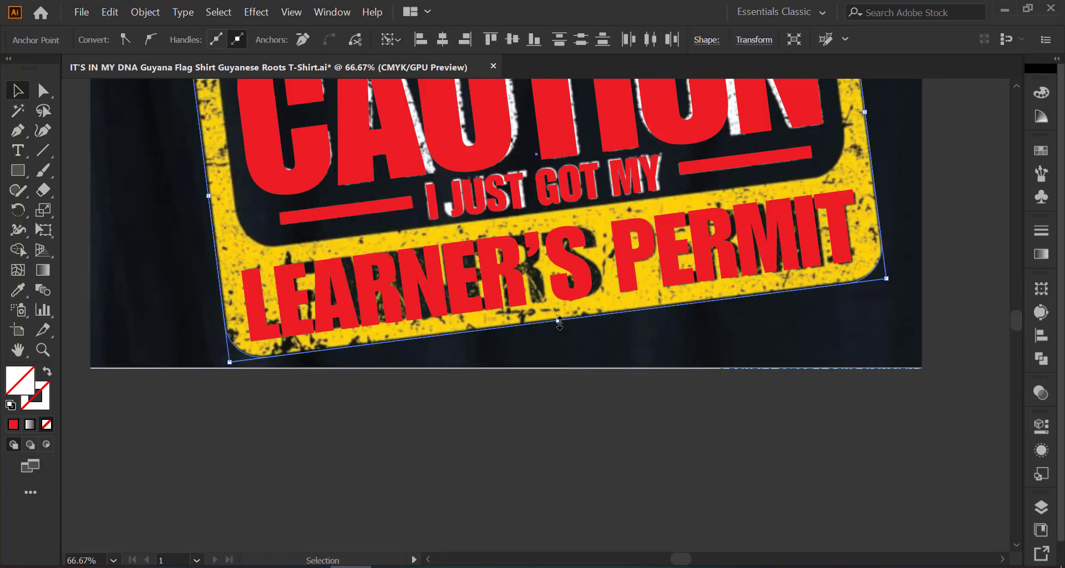
left_click_drag(559, 322, 558, 318)
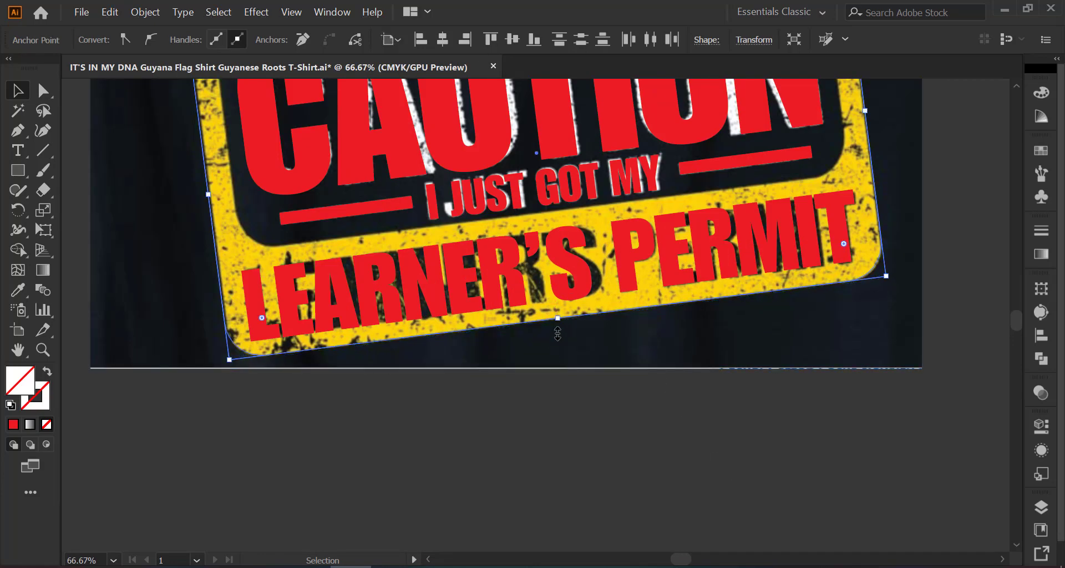
left_click(441, 441)
scroll(441, 441, "down", 1)
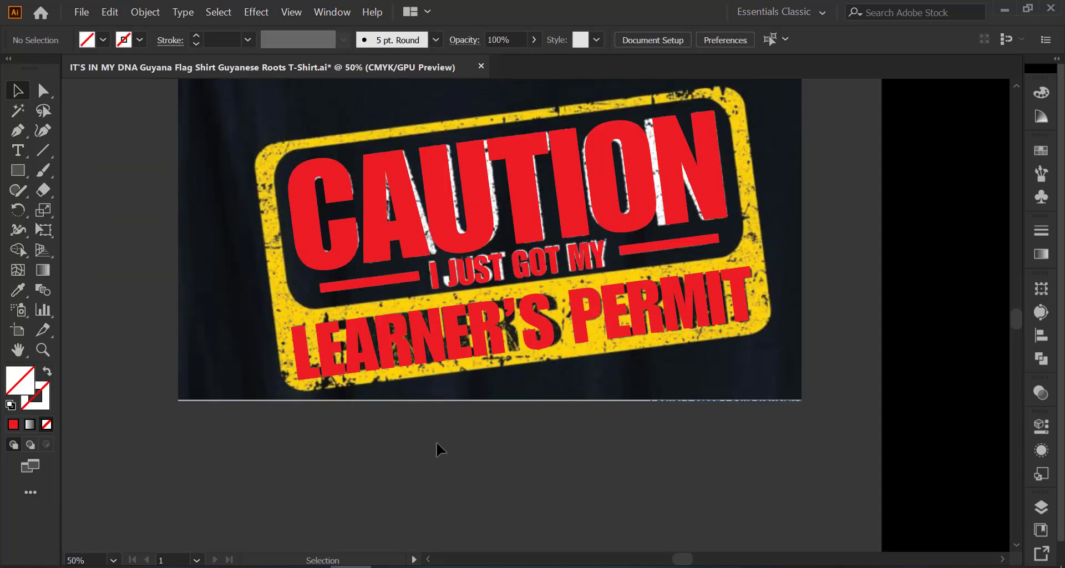
scroll(436, 441, "up", 1)
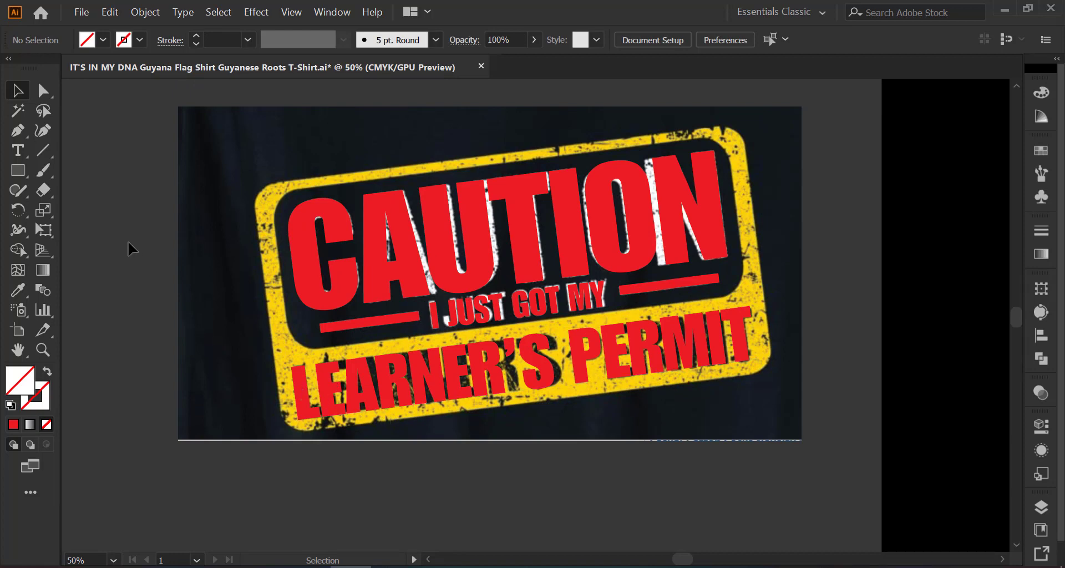
Step: Draw a rectangle over the dark inner panel, tilt it about 8°, and fit it to roughly 10.57 × 3.7 in
left_click(17, 168)
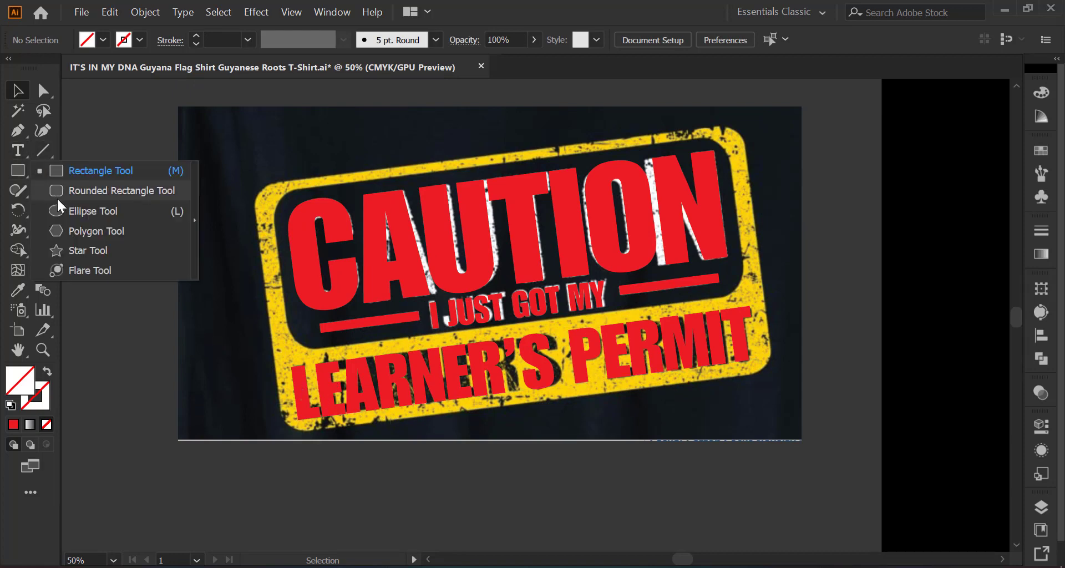
left_click(84, 170)
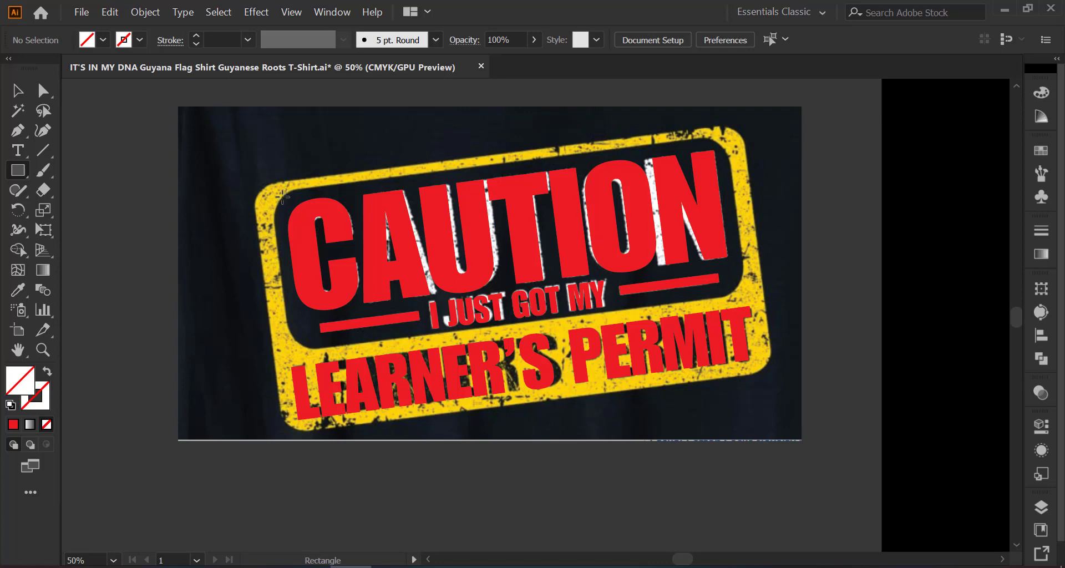
left_click_drag(281, 196, 735, 295)
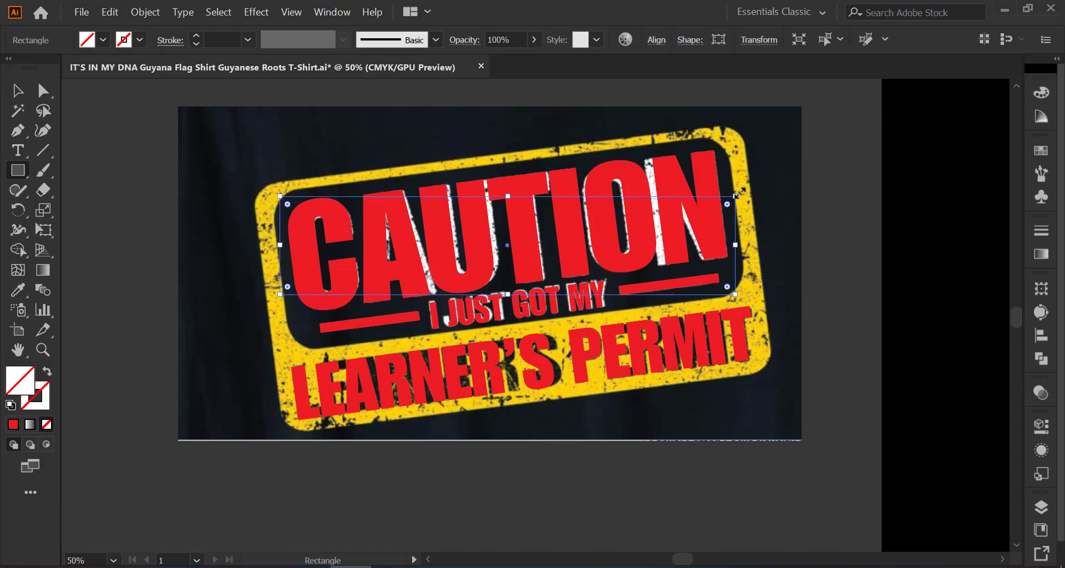
left_click_drag(741, 193, 716, 168)
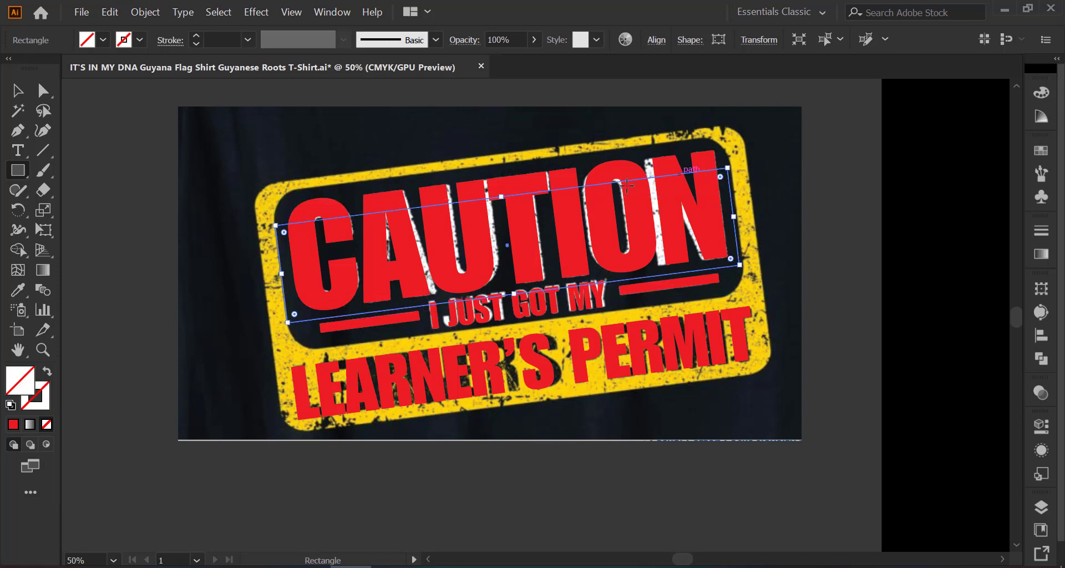
left_click_drag(502, 195, 501, 166)
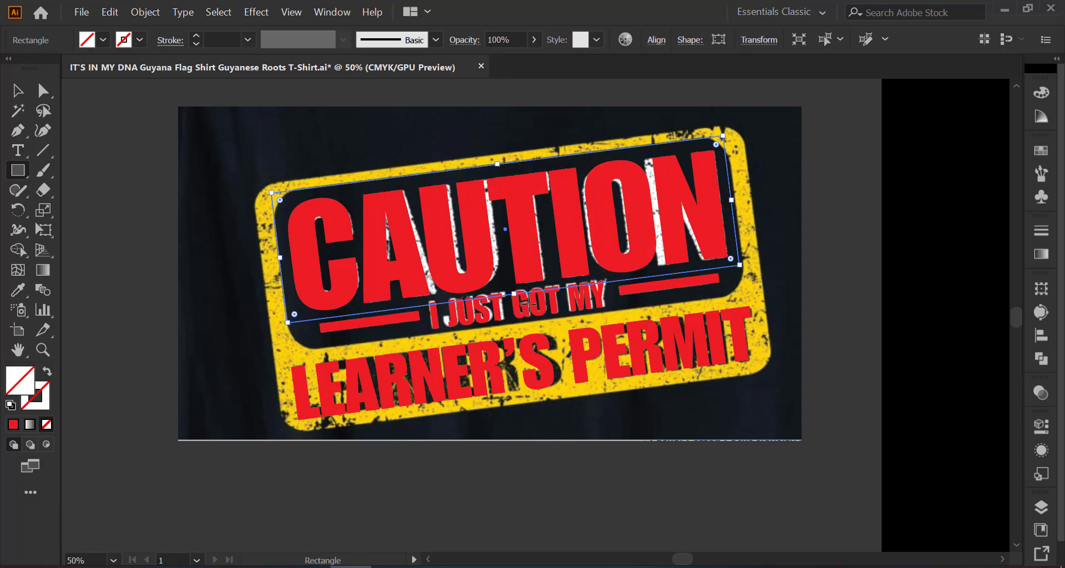
left_click_drag(514, 293, 518, 325)
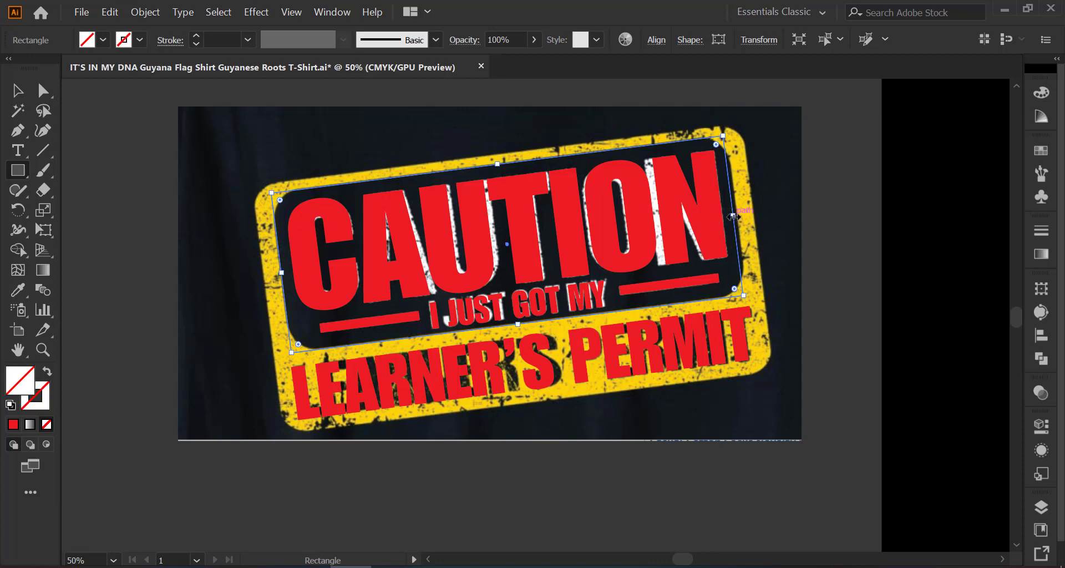
left_click_drag(733, 216, 738, 215)
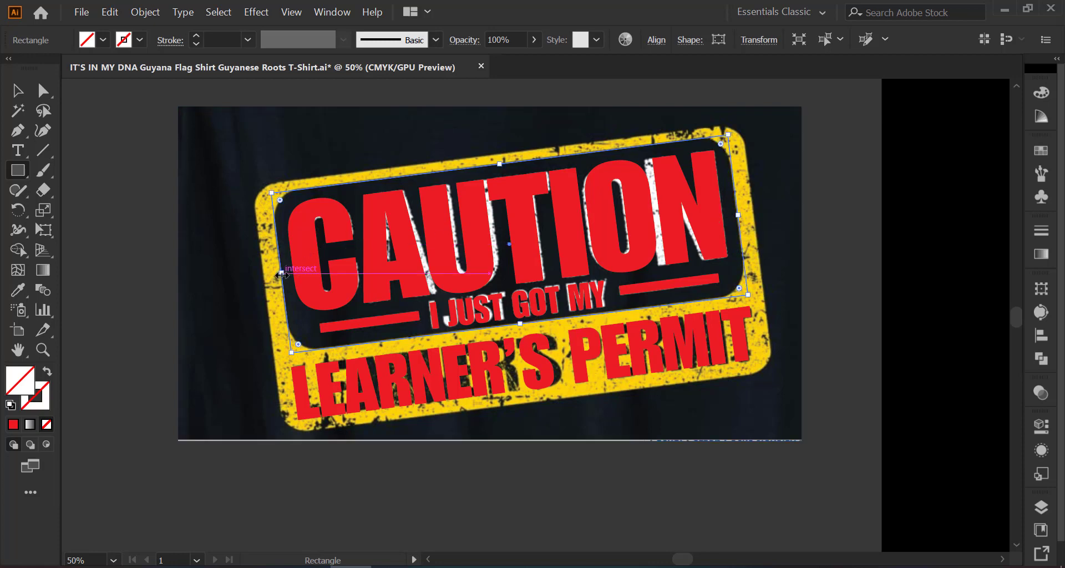
left_click_drag(282, 275, 282, 276)
Step: Snap the rectangle's corners onto the panel corners and round them to roughly 0.64–0.69 in
left_click(43, 90)
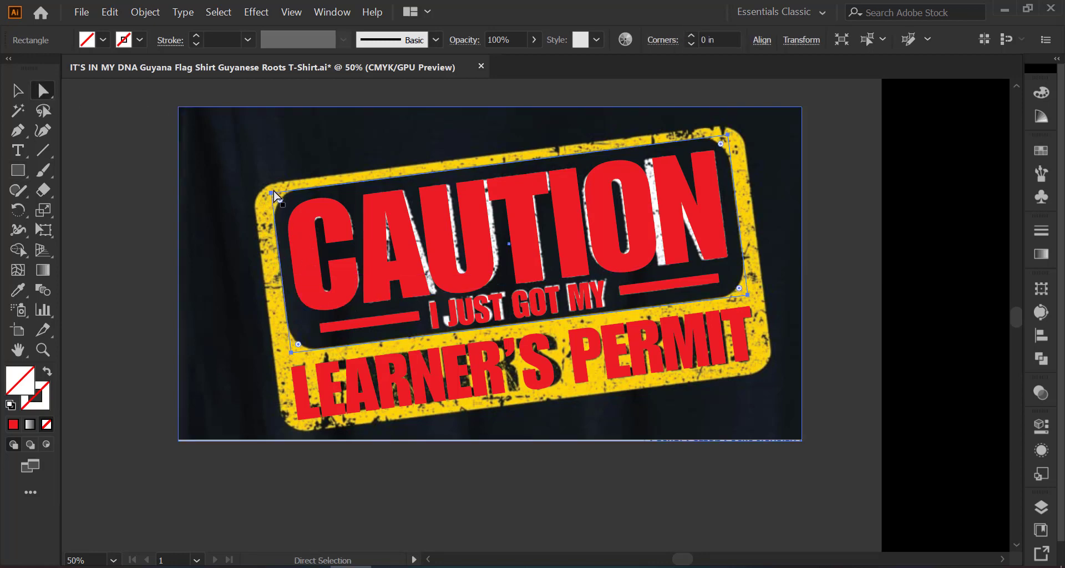
left_click_drag(274, 196, 271, 194)
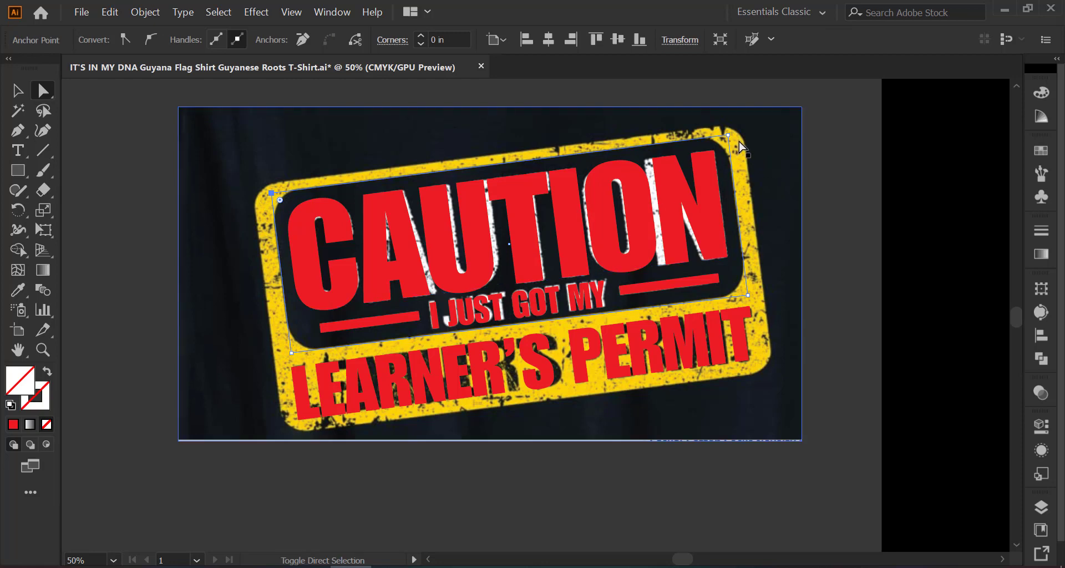
left_click_drag(727, 136, 712, 174)
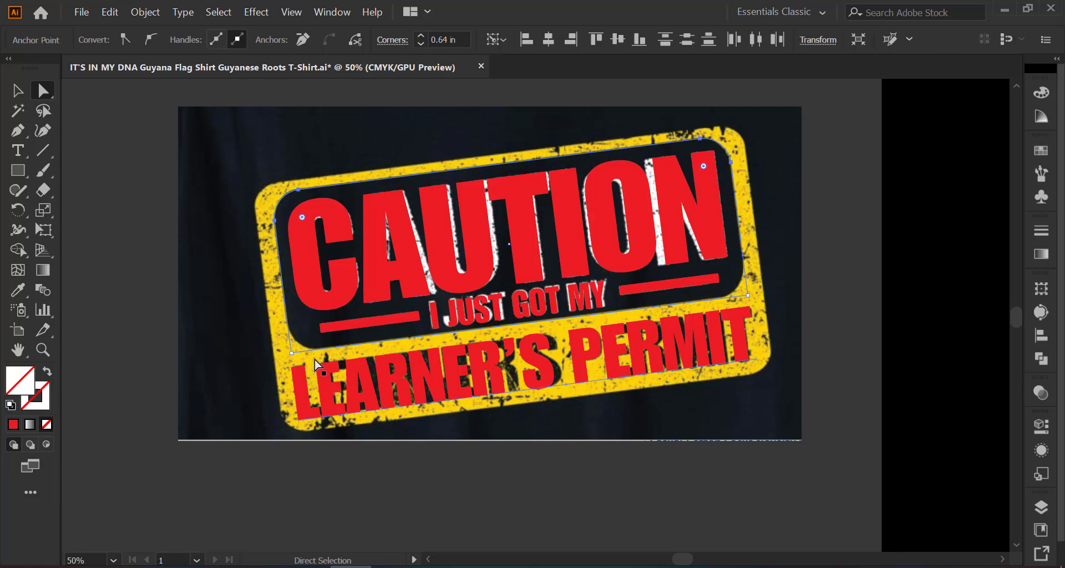
left_click(291, 353)
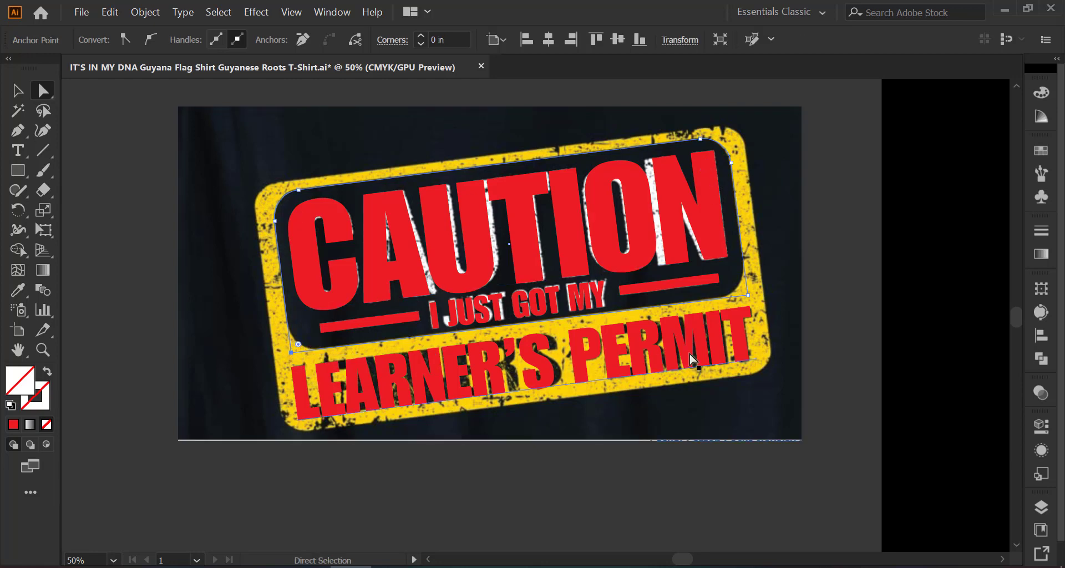
left_click(748, 296)
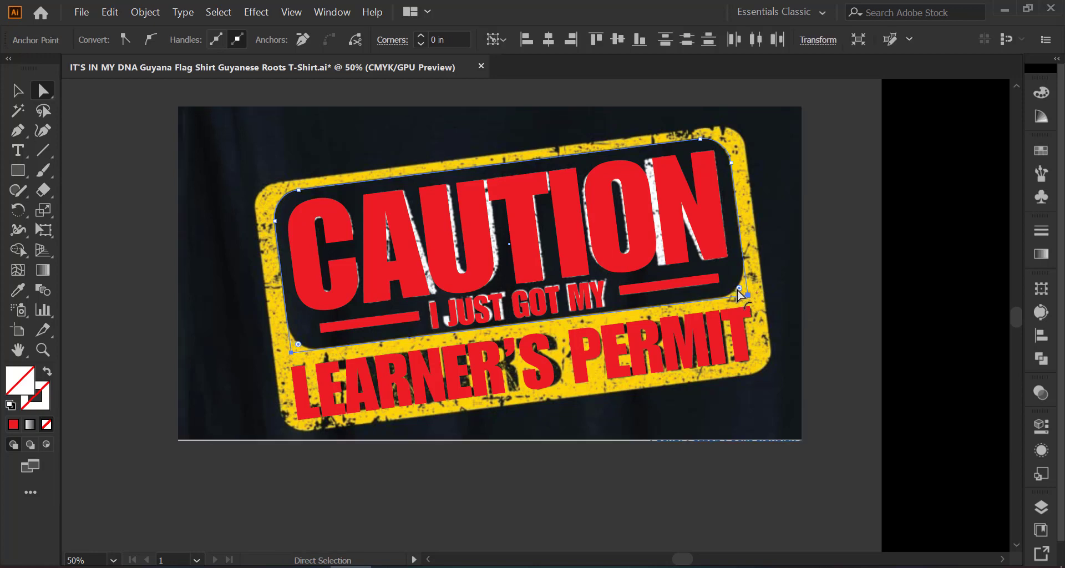
left_click_drag(739, 289, 708, 285)
Step: Fill the selected badge shape with the sign's yellow, sampled with the Eyedropper
left_click(16, 89)
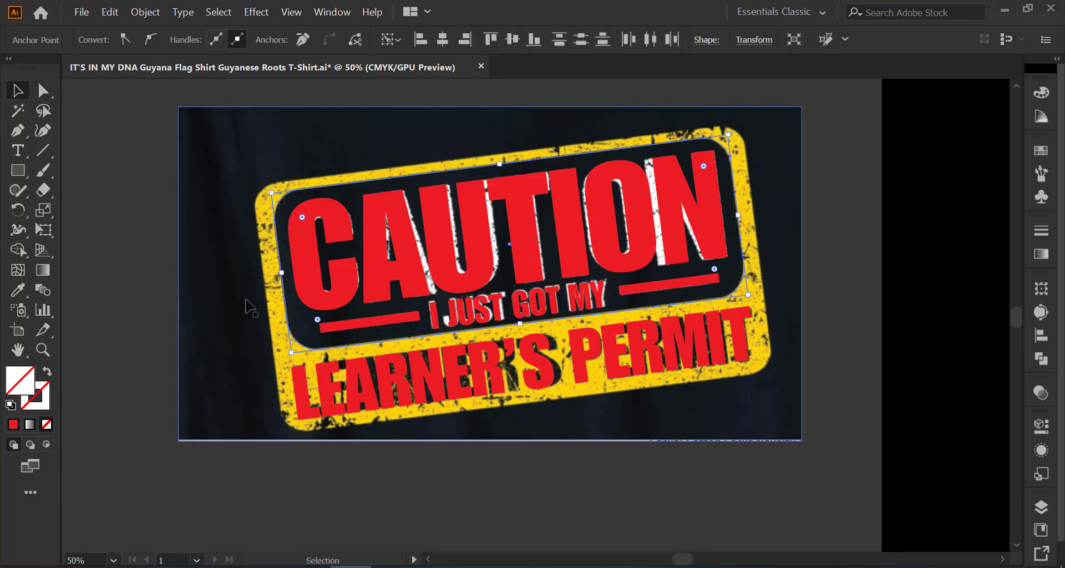
left_click(267, 304)
left_click(268, 300)
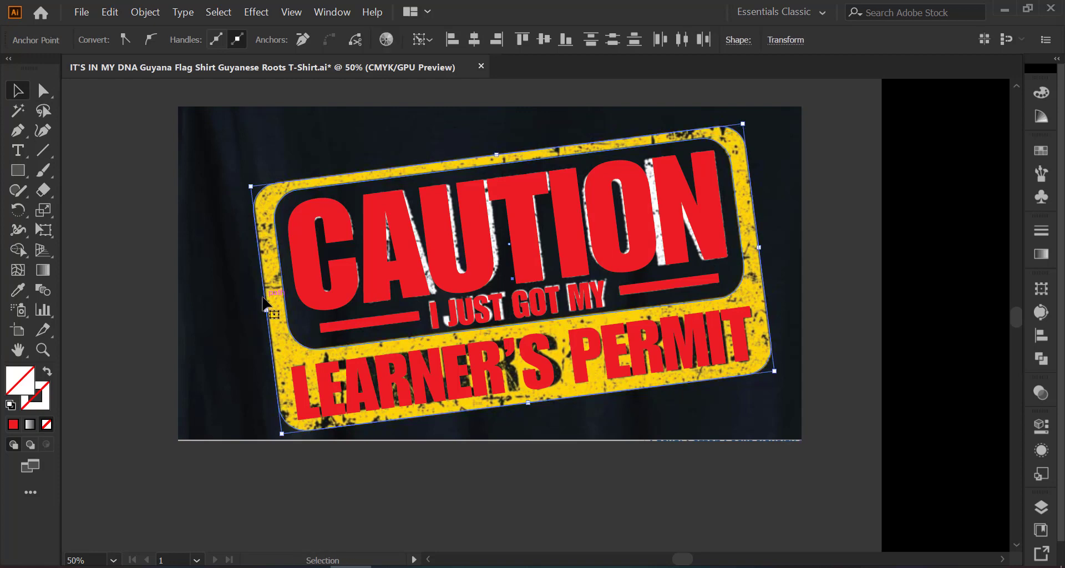
left_click(19, 289)
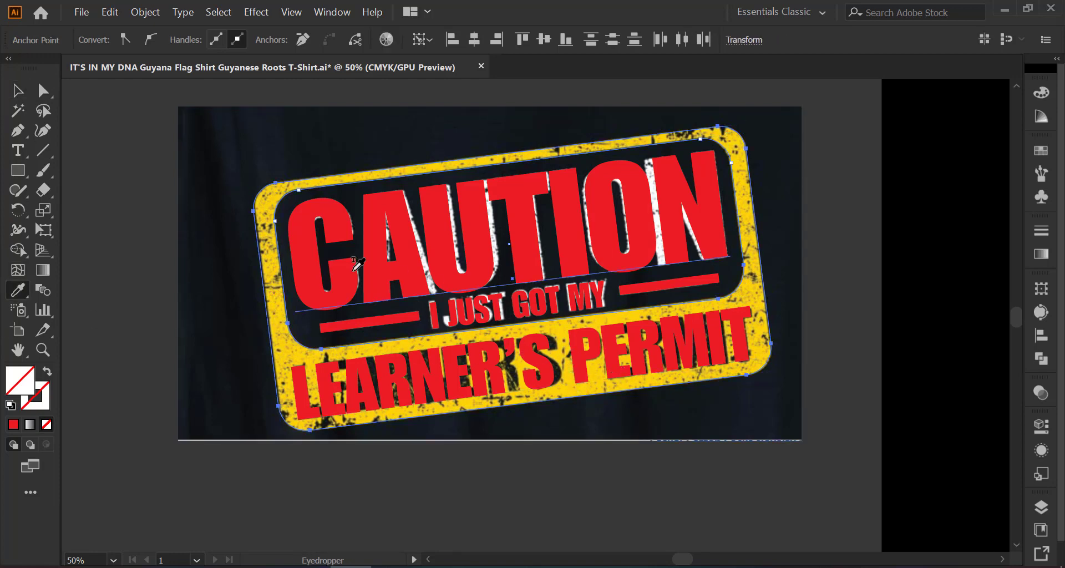
left_click(309, 344)
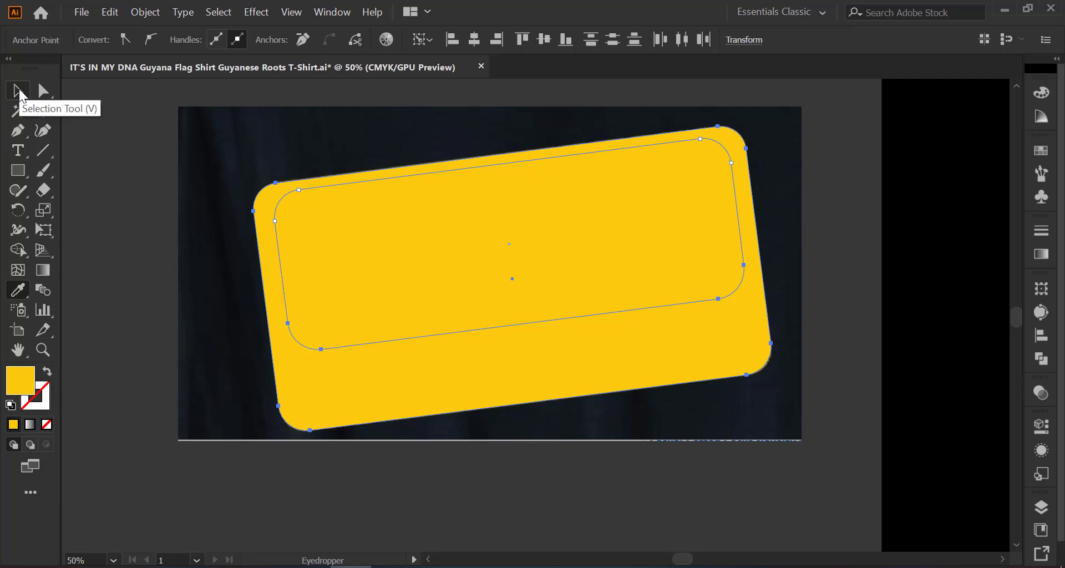
Step: Select the inner rounded rectangle and bring up the Layers list
left_click(22, 96)
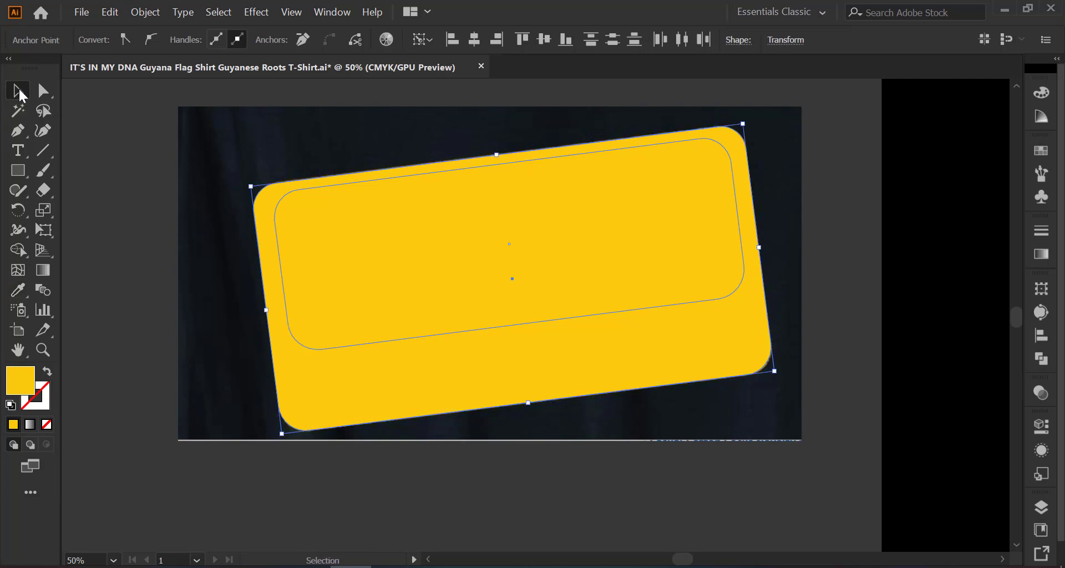
left_click(88, 199)
left_click(594, 290)
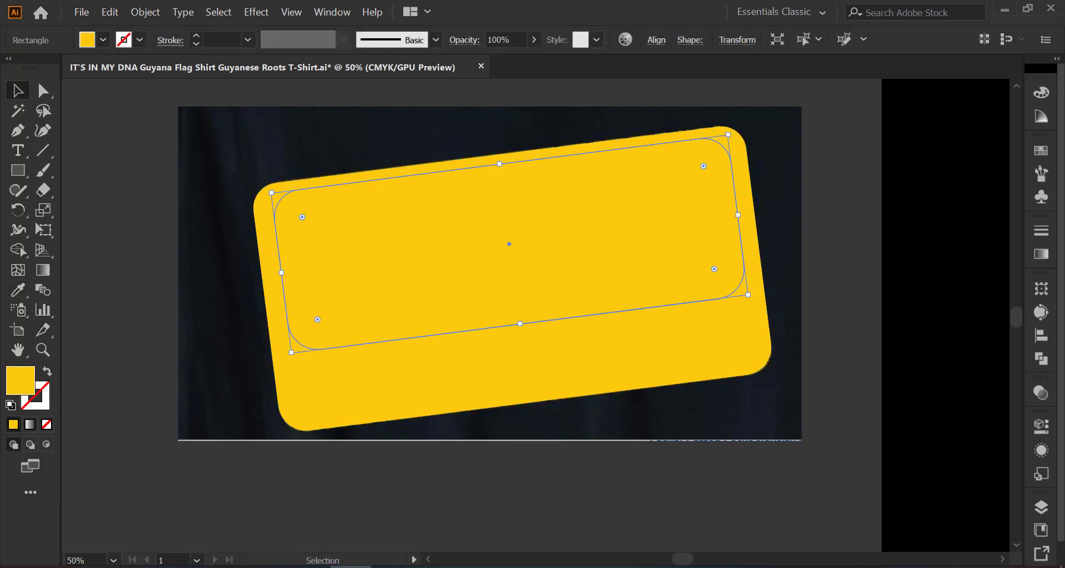
left_click(1042, 505)
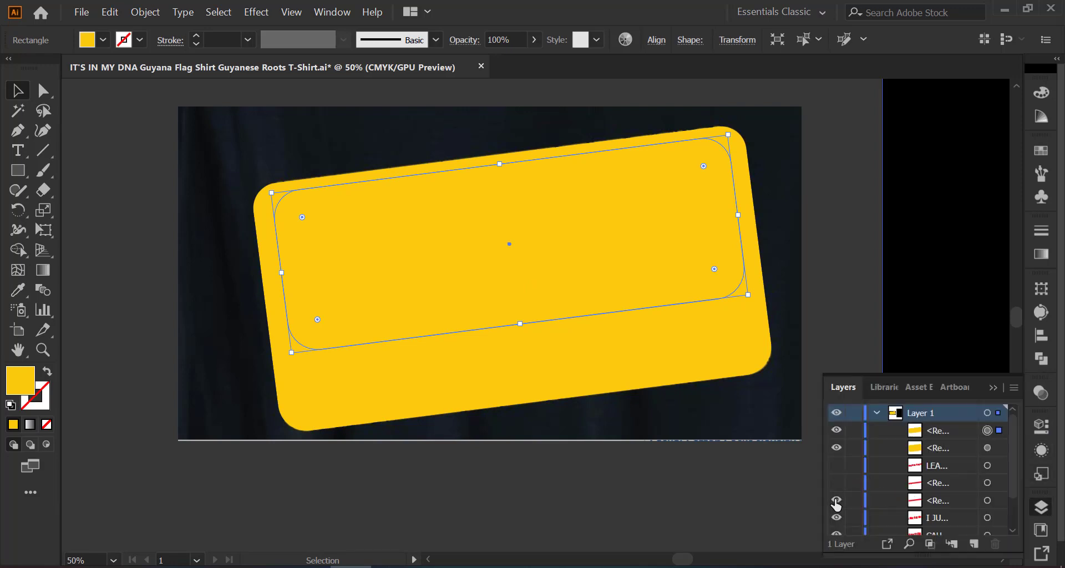
scroll(871, 513, "down", 2)
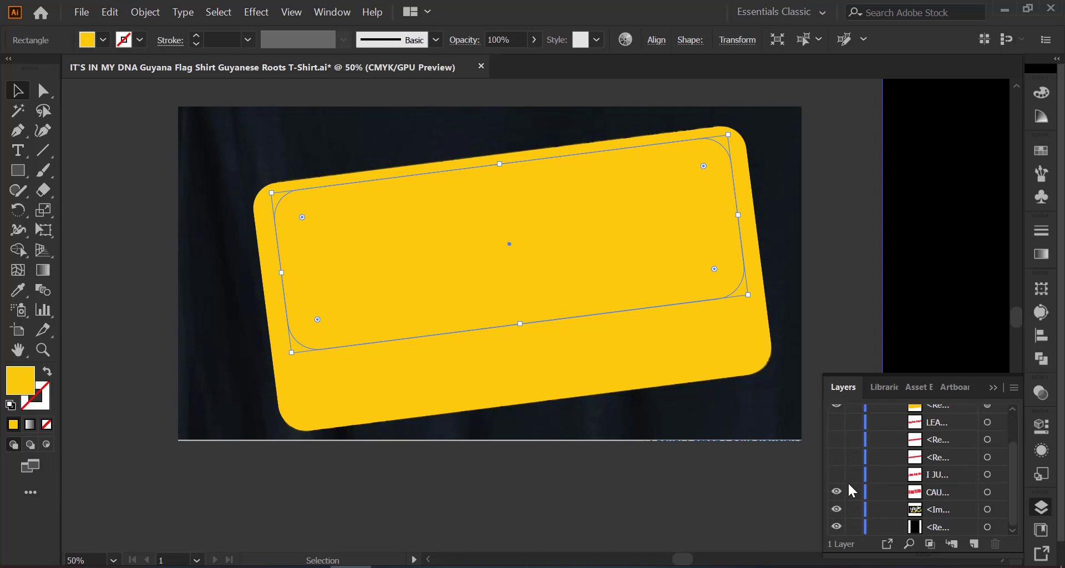
Step: Hide the shirt photo layer and select both yellow shapes together
left_click(836, 510)
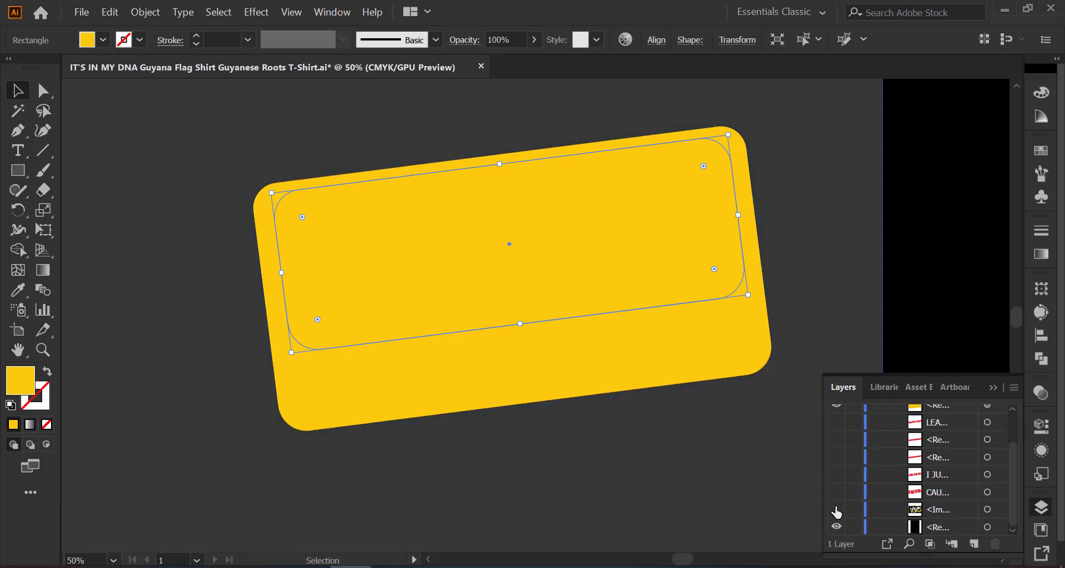
key("ctrl+shift+a")
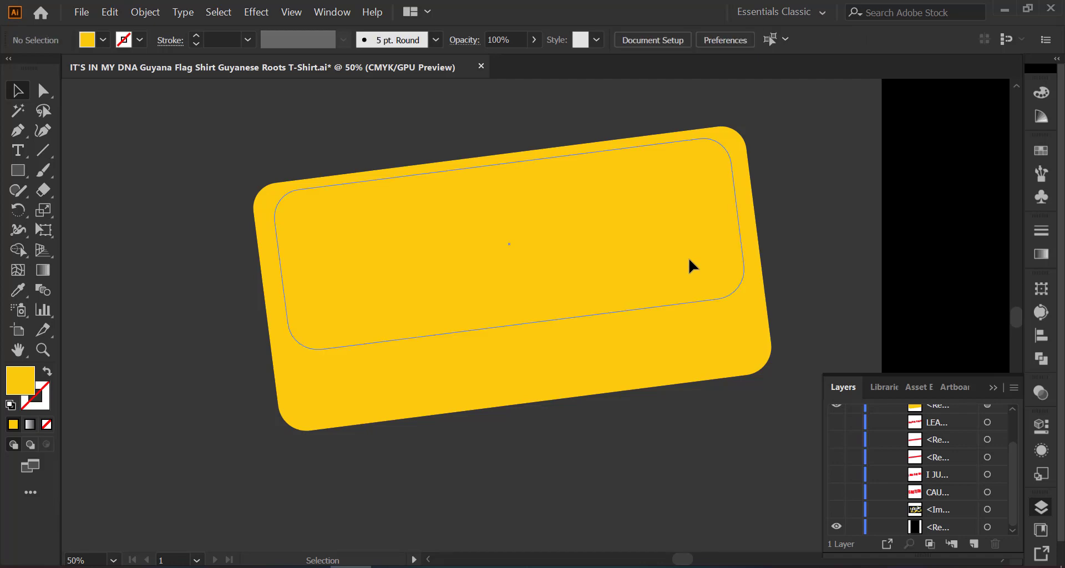
key("a")
key("ctrl+a")
Step: Delete the inner panel region from the yellow badge with Shape Builder, leaving a hollow frame
key("shift+m")
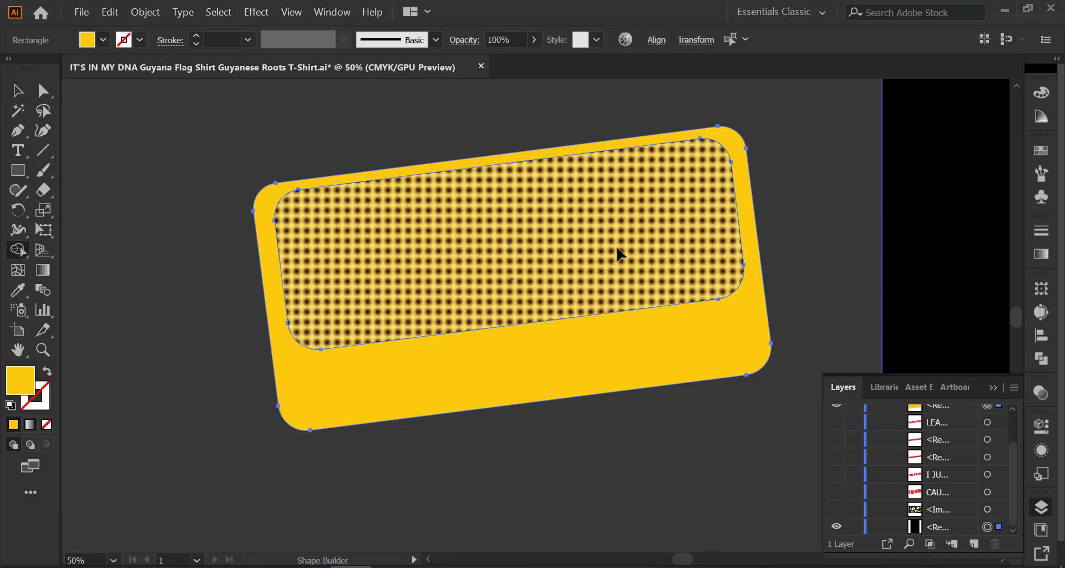
left_click(617, 252, "alt")
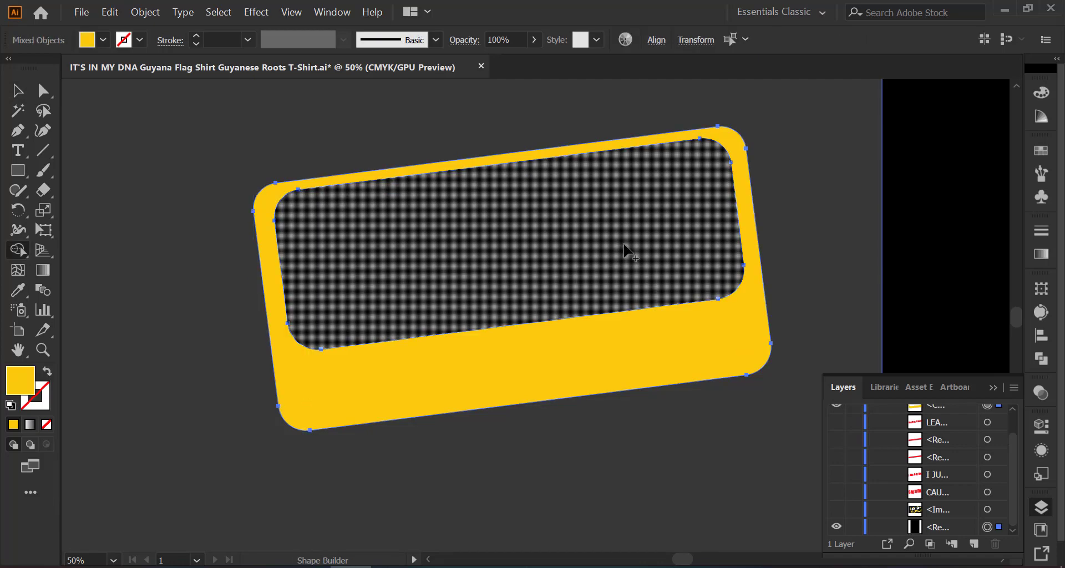
left_click(30, 92)
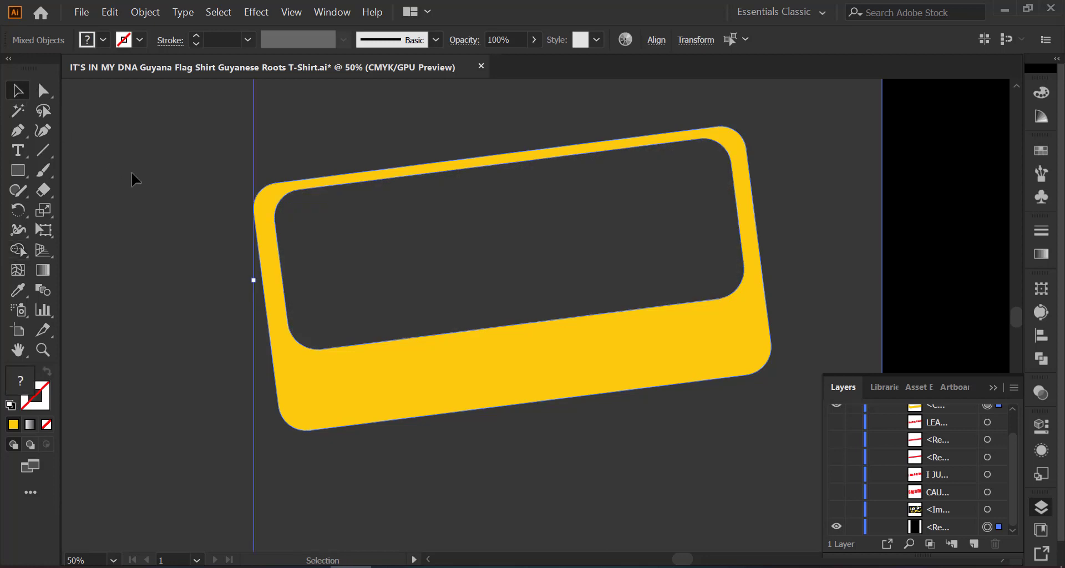
left_click(131, 175)
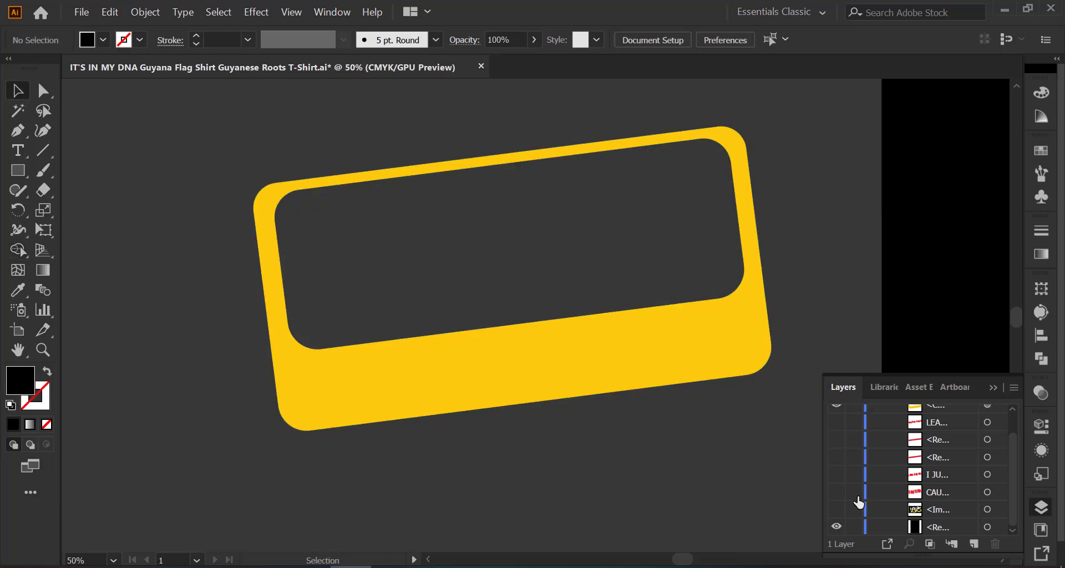
Step: Make the CAUTION, I JUST GOT MY, photo, red bar and lower text layers visible again
left_click(837, 492)
left_click(837, 475)
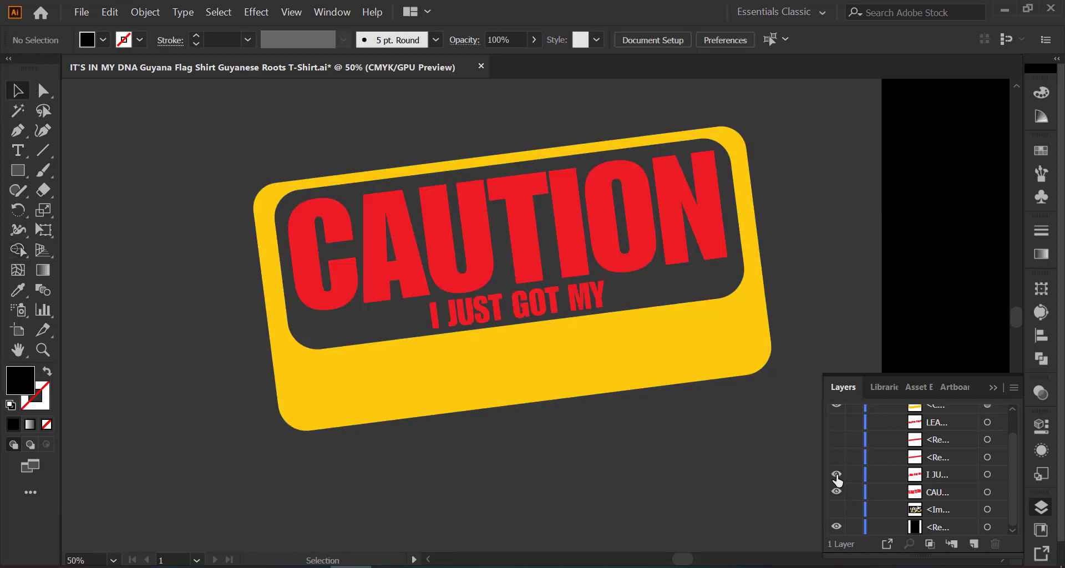
left_click(836, 510)
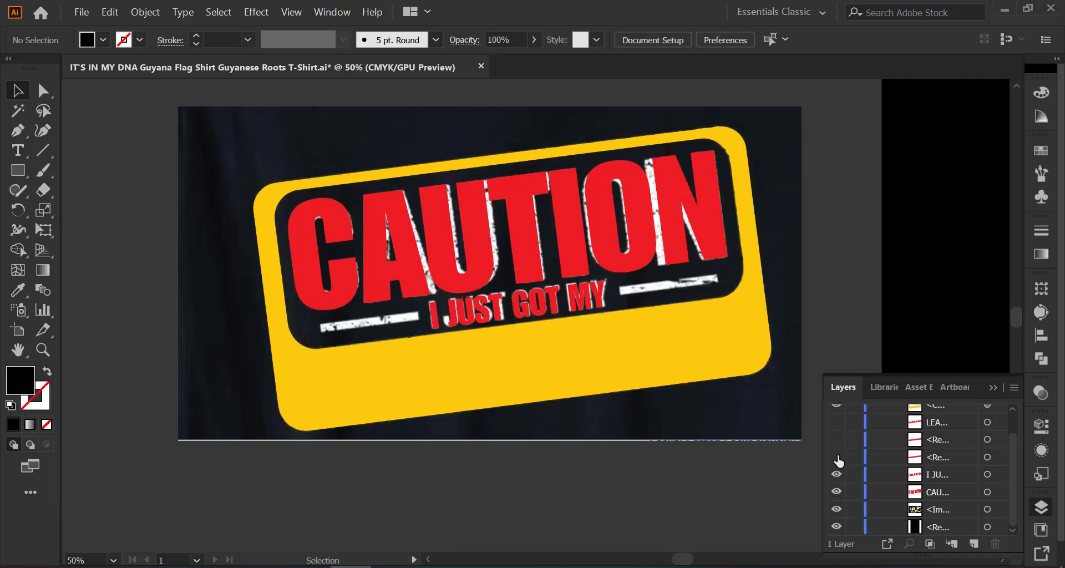
left_click(836, 457)
left_click(837, 439)
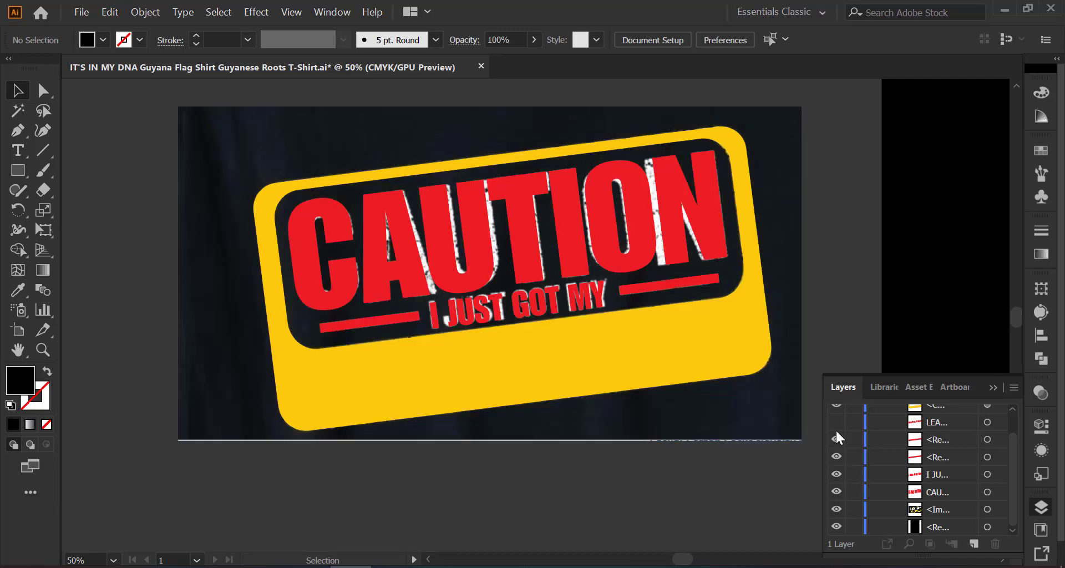
left_click(836, 423)
scroll(900, 508, "up", 1)
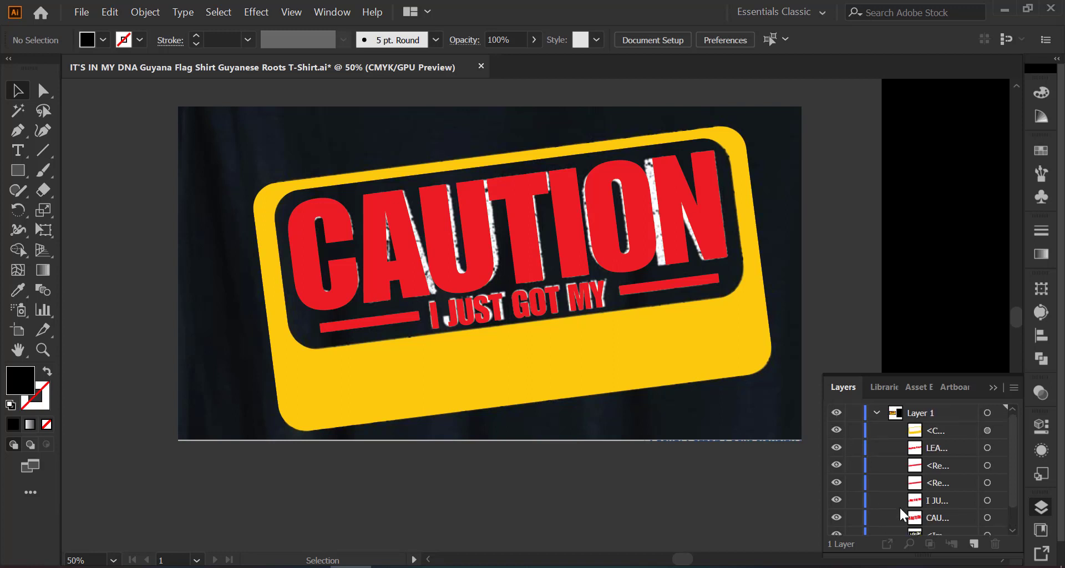
scroll(900, 508, "down", 1)
Step: Send the yellow frame backward so LEARNER'S PERMIT sits above it
left_click(704, 340)
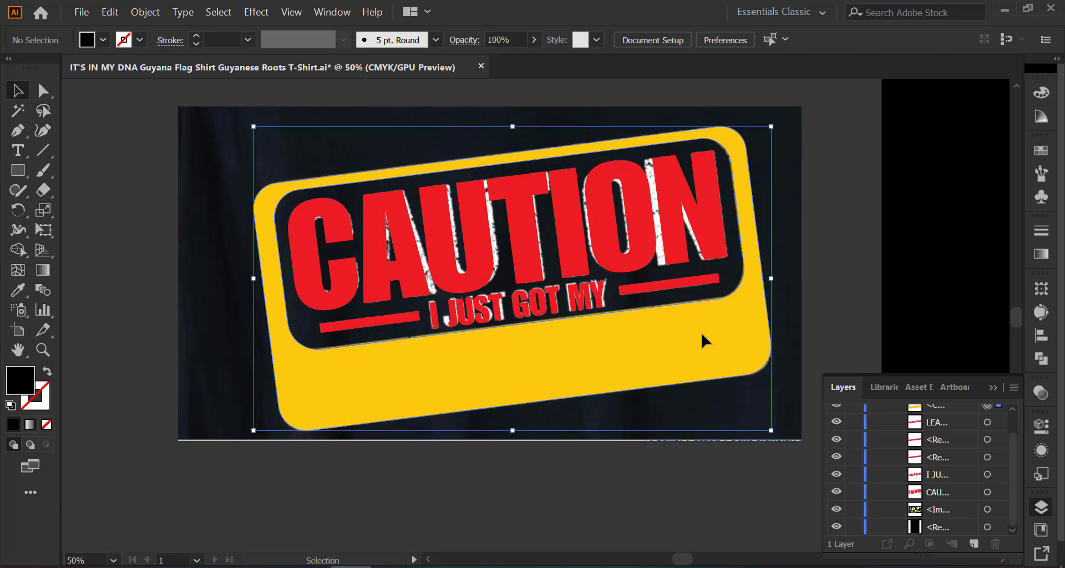
key("ctrl+bracketleft")
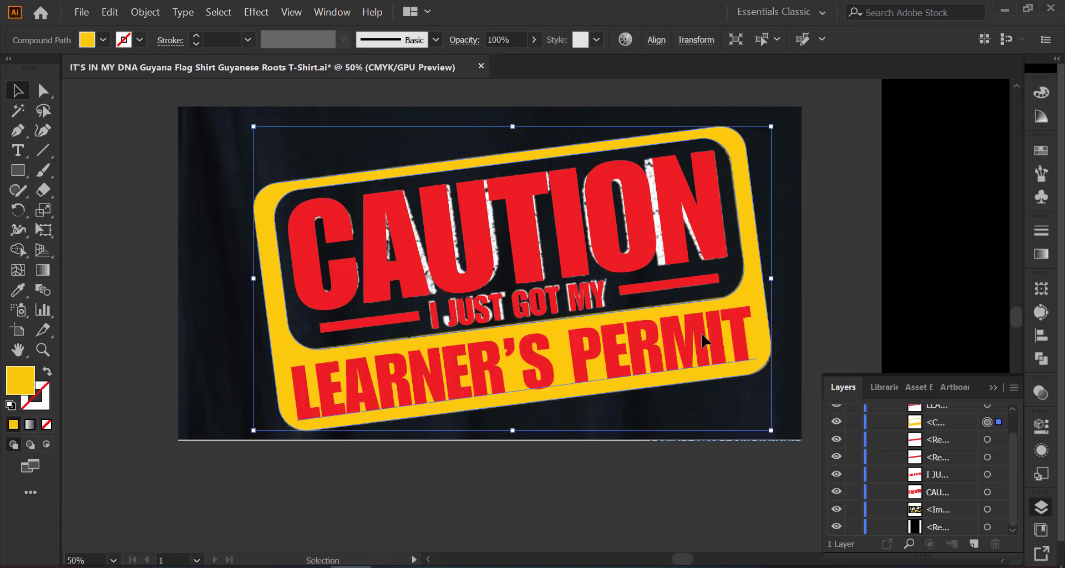
left_click(145, 278)
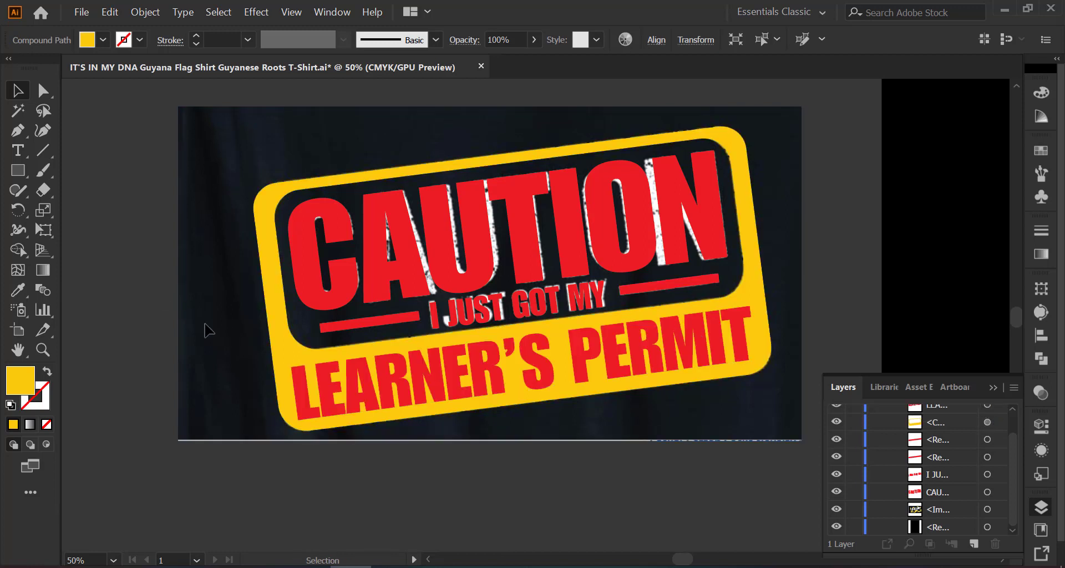
left_click(615, 347)
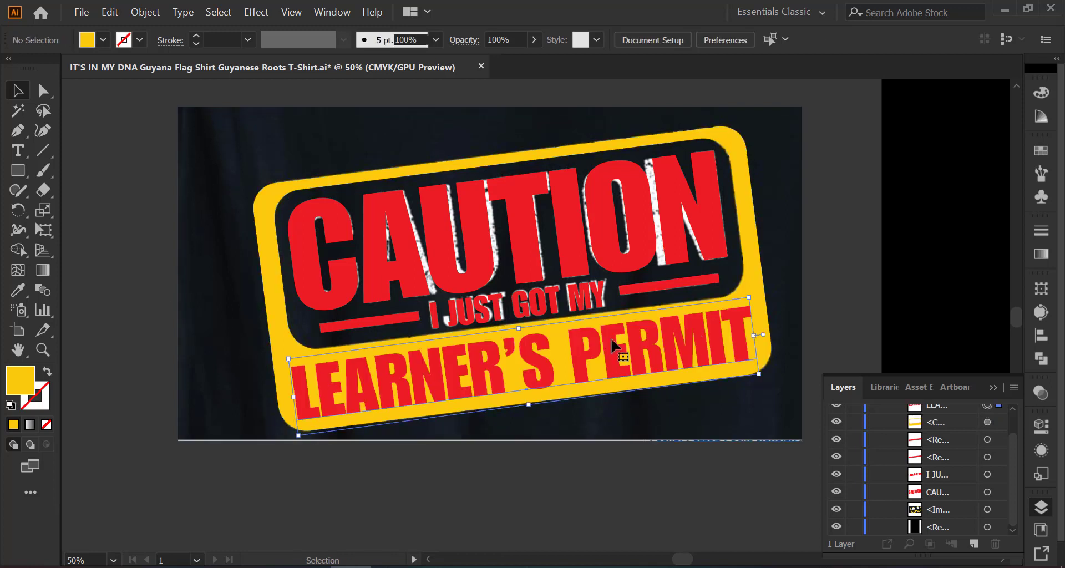
Step: Move the reference photo left, off the vector sign
left_click(599, 478)
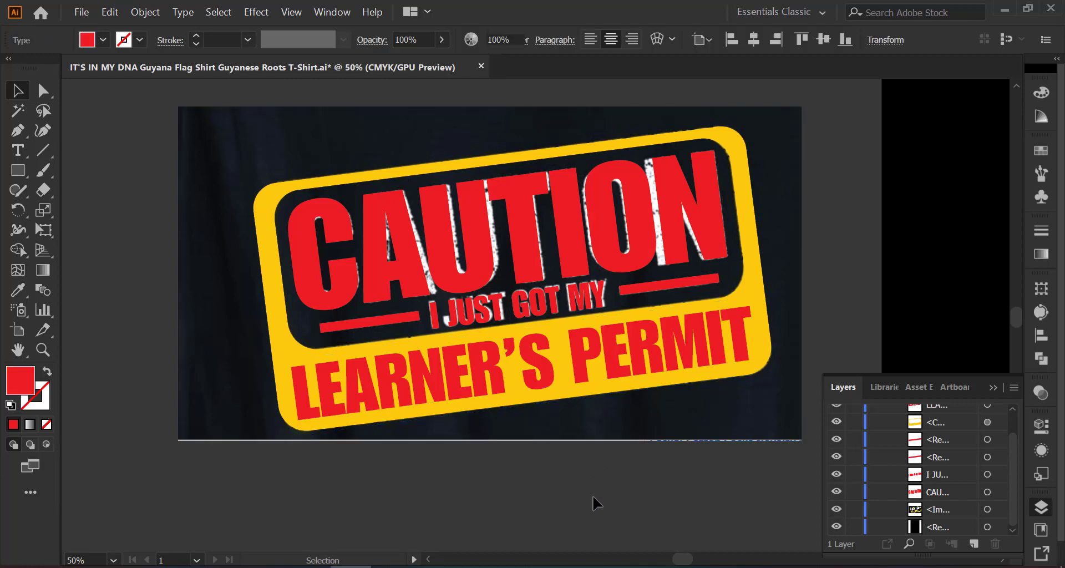
scroll(707, 487, "down", 1)
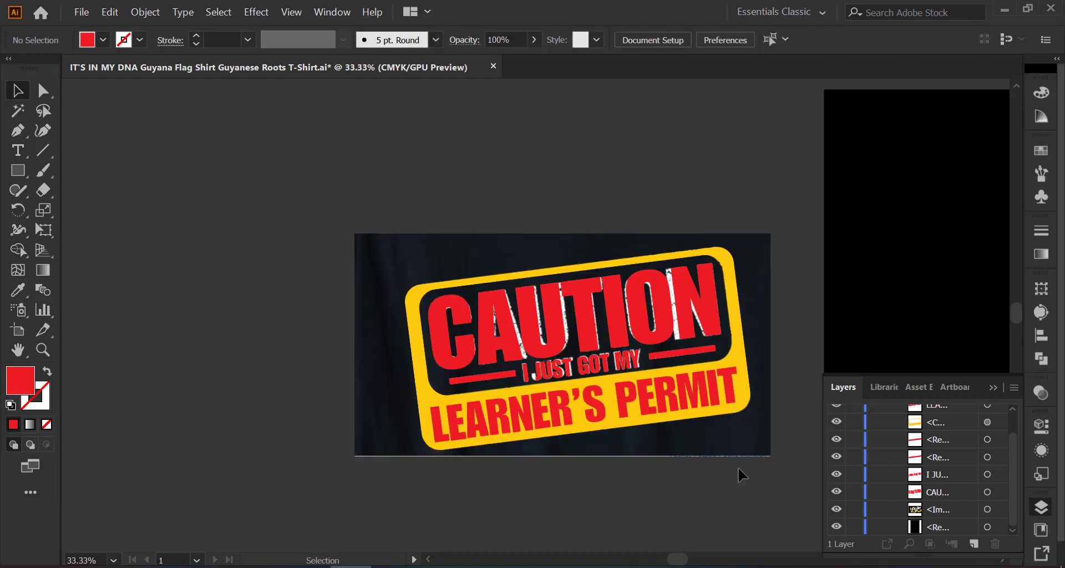
scroll(739, 469, "down", 1)
left_click(752, 395)
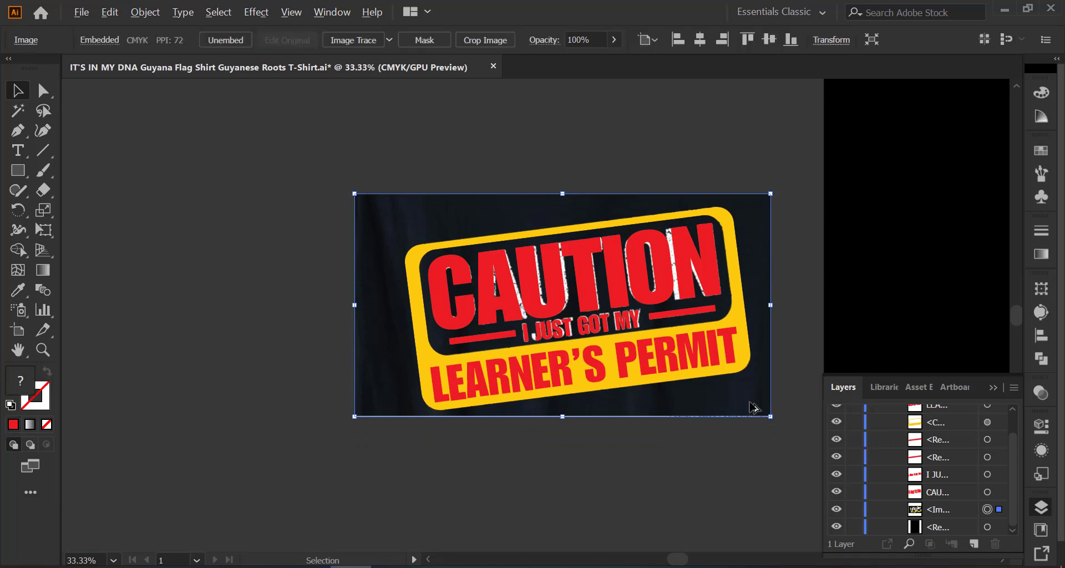
scroll(753, 408, "down", 1)
left_click_drag(752, 405, 414, 396)
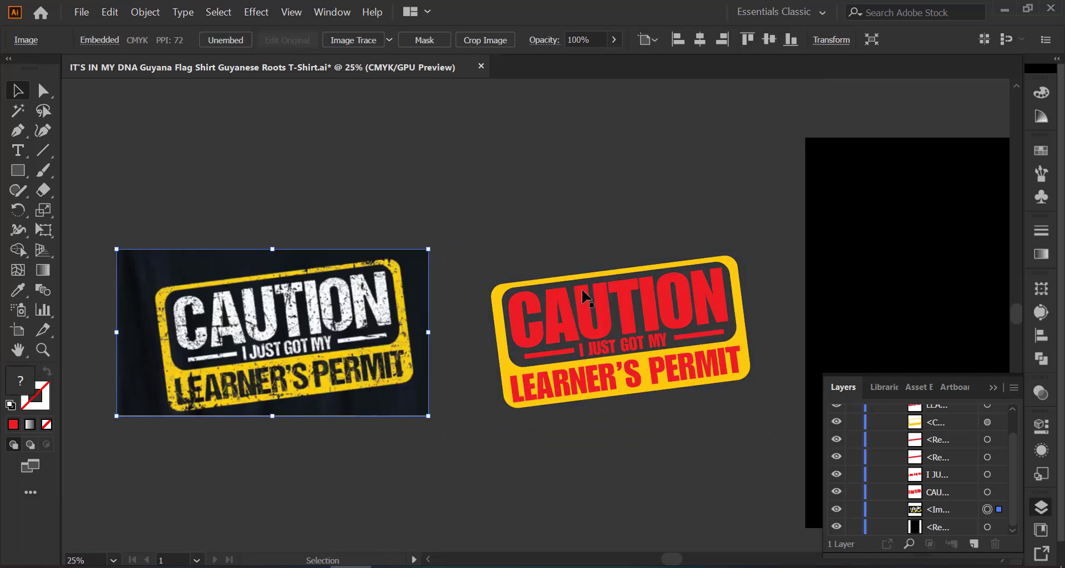
left_click(584, 194)
Step: Make CAUTION, I JUST GOT MY and both side bars white
left_click(633, 319)
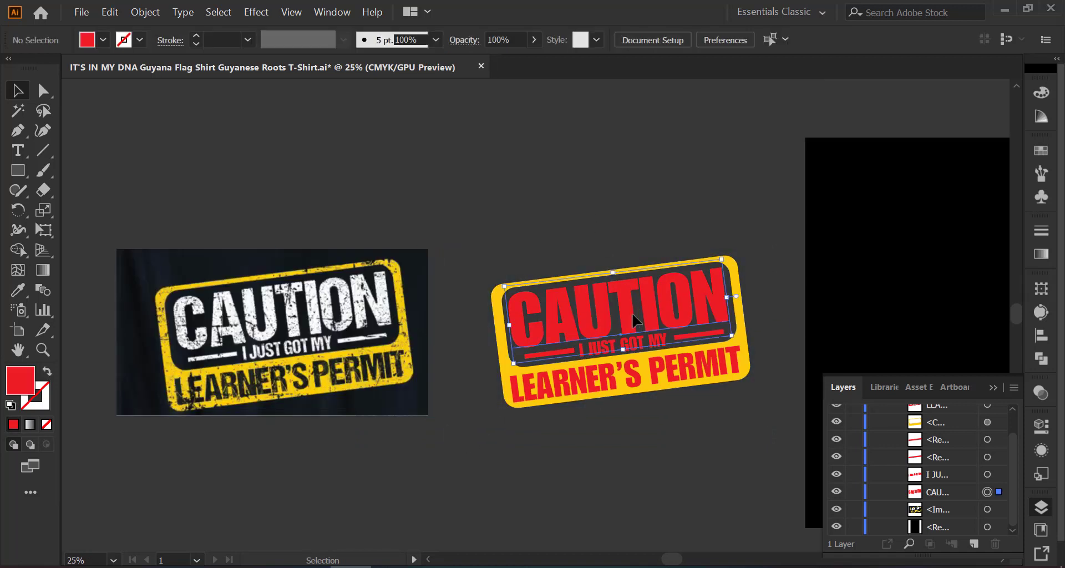
scroll(635, 342, "up", 2)
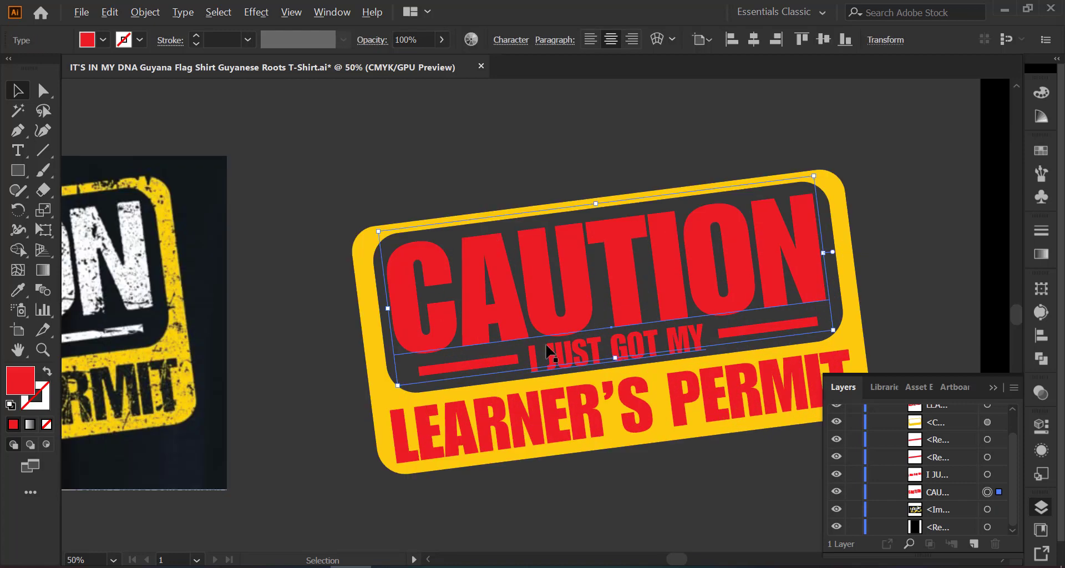
left_click(511, 368, "shift")
left_click(600, 362, "shift")
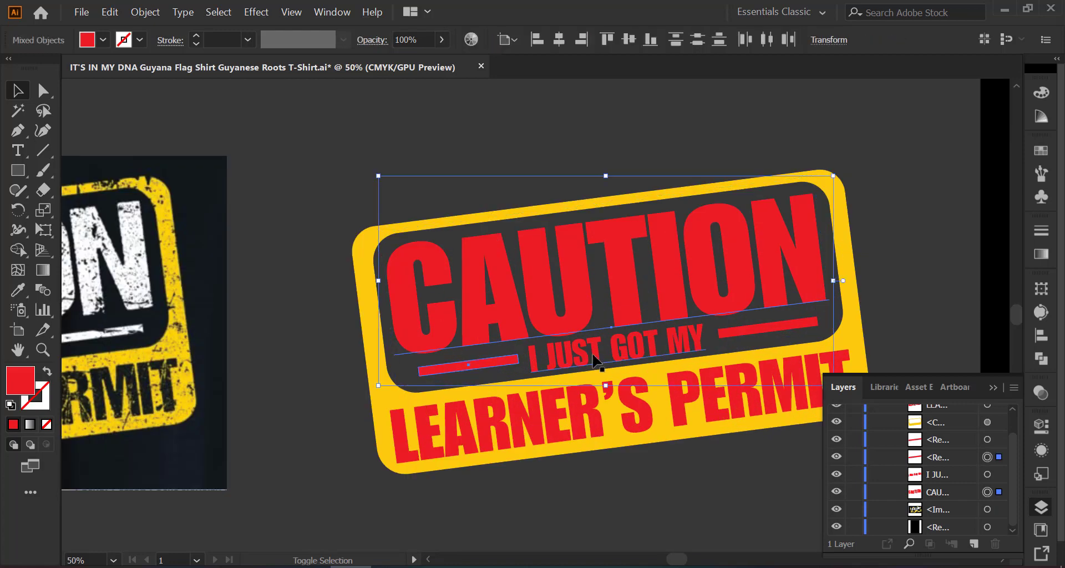
left_click(774, 327, "shift")
left_click(104, 39)
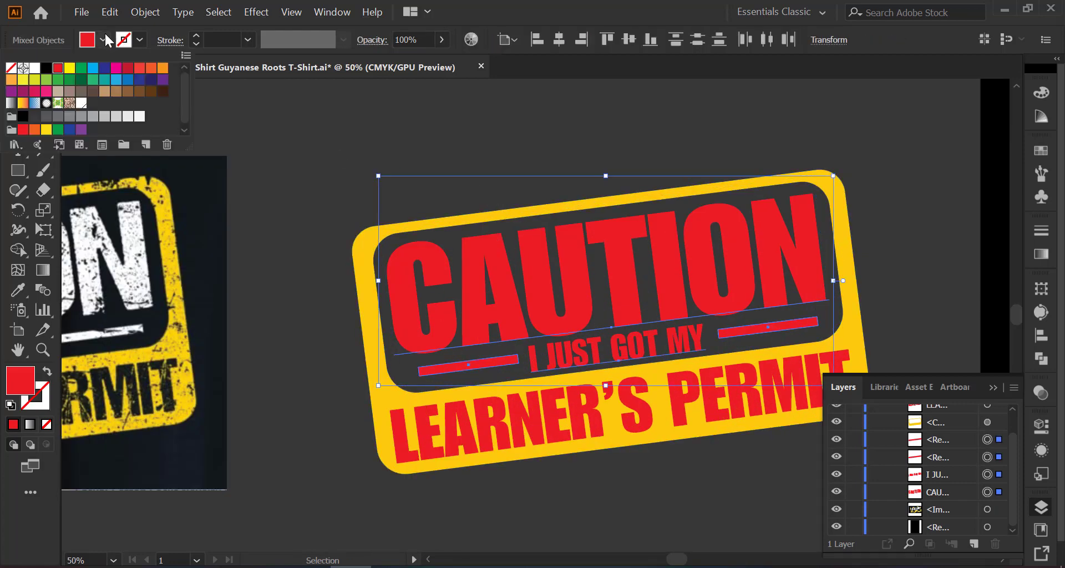
left_click(32, 70)
left_click(588, 107)
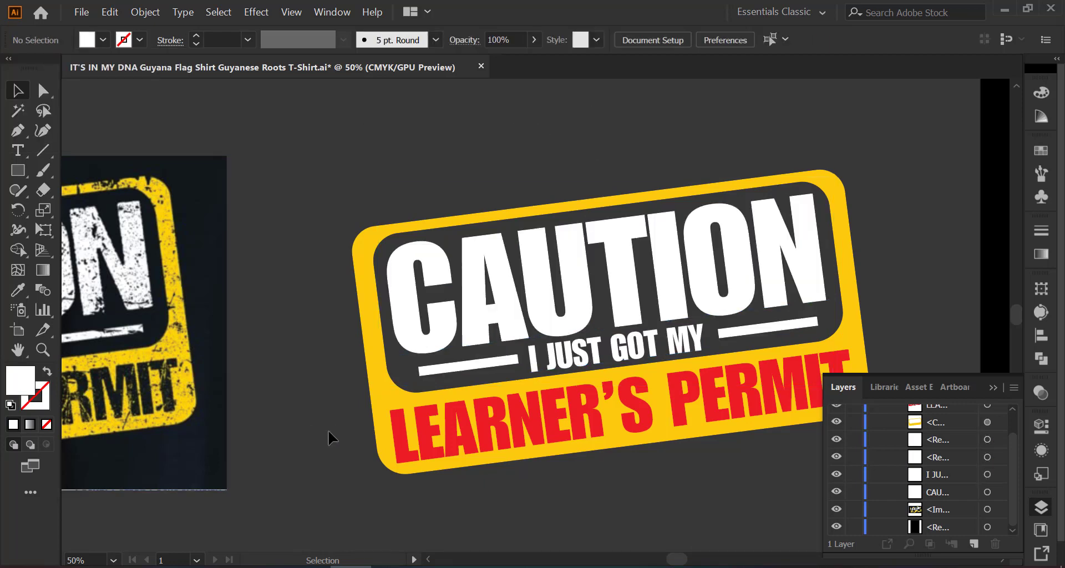
left_click(511, 435)
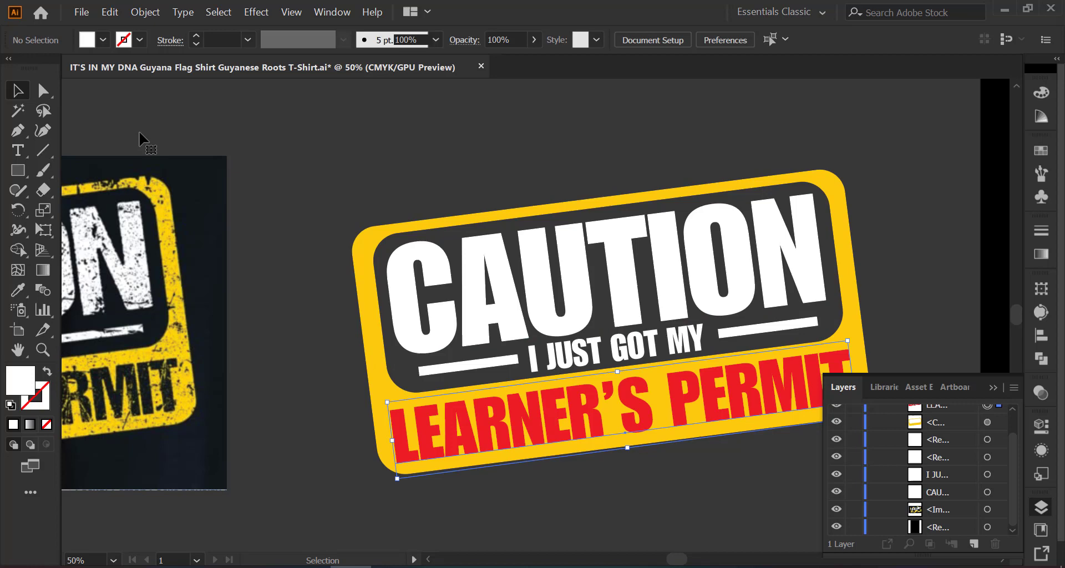
Step: Fill LEARNER'S PERMIT with black and collapse the Layers panel
left_click(103, 40)
left_click(46, 67)
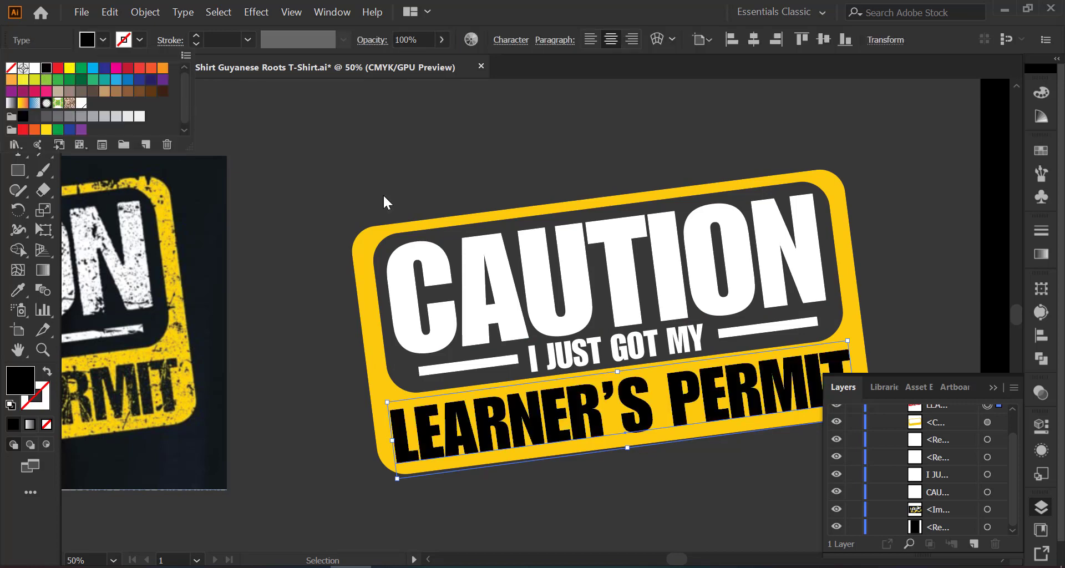
left_click(587, 148)
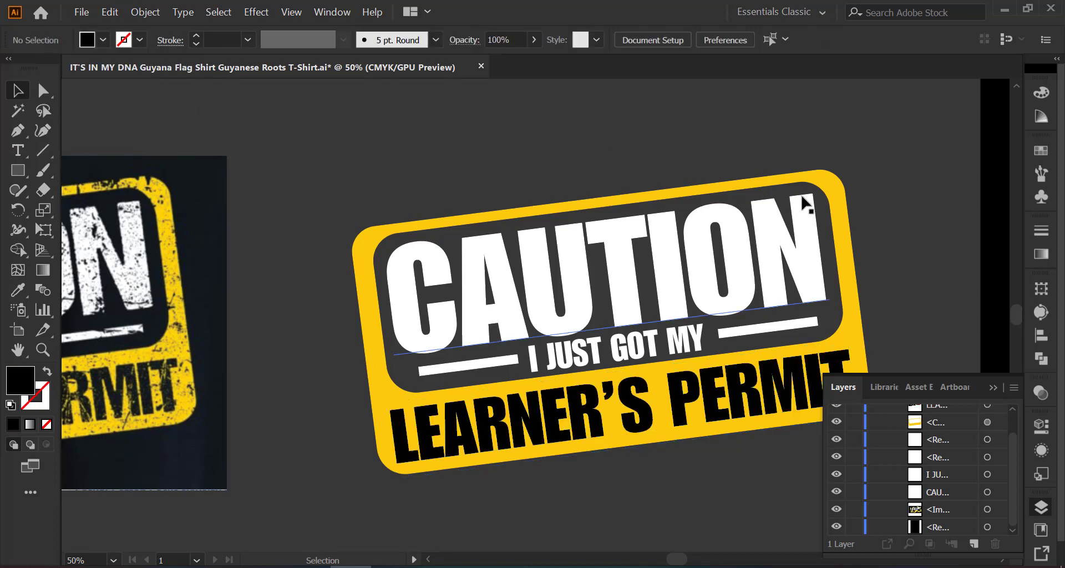
scroll(806, 203, "down", 1)
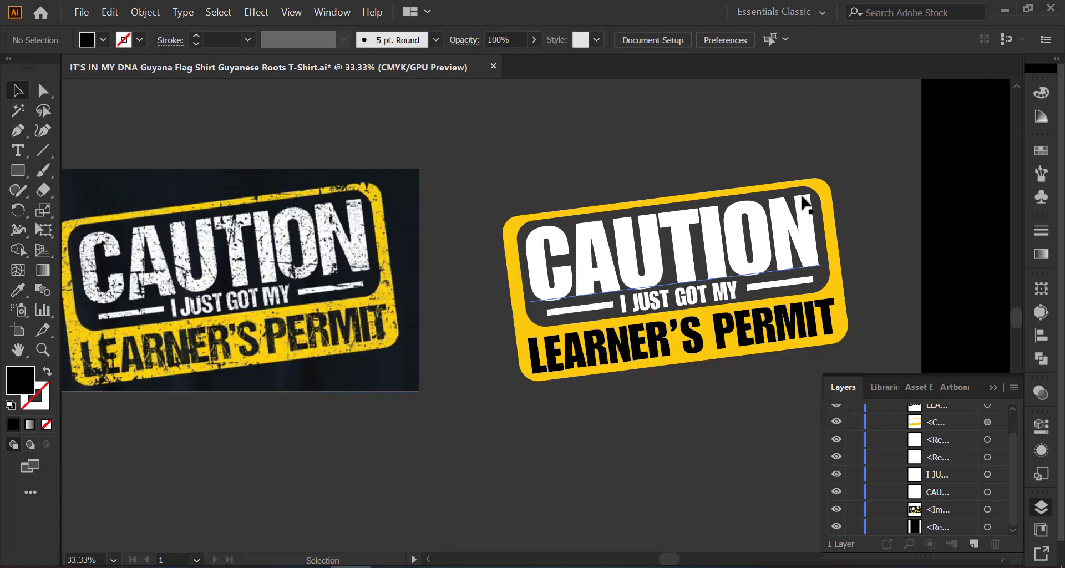
left_click(993, 388)
left_click_drag(666, 453, 729, 459)
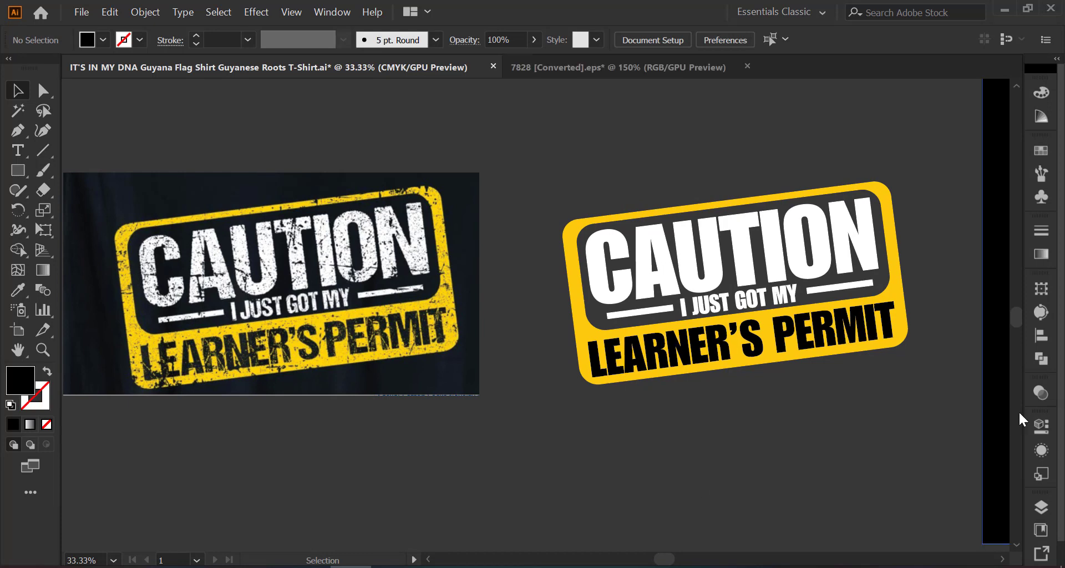
Step: Give the CAUTION sign group an opacity mask with Clip unchecked, and edit the mask
left_click(726, 249)
left_click(1041, 392)
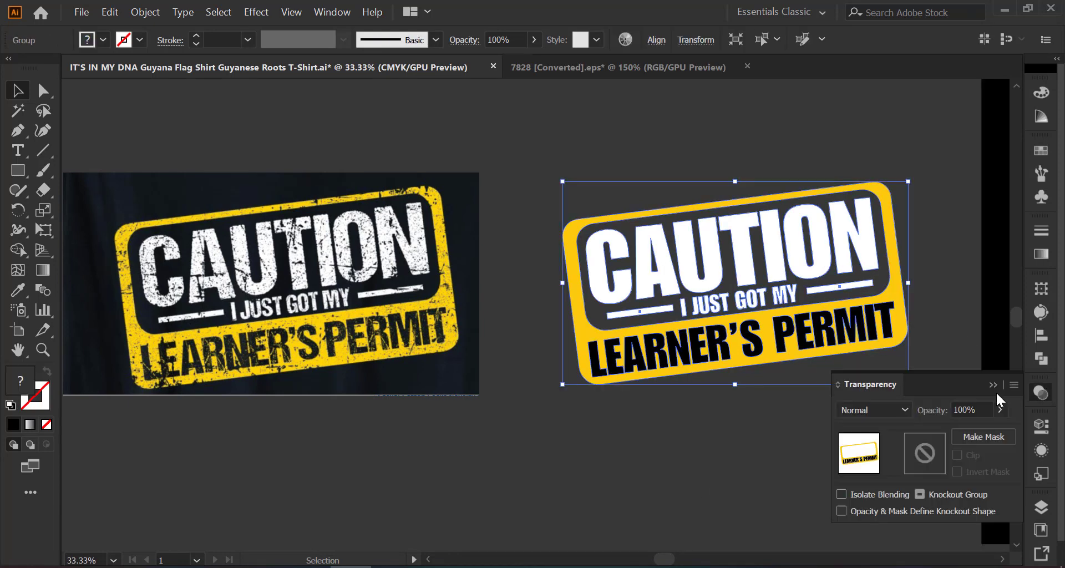
left_click(967, 436)
left_click(957, 454)
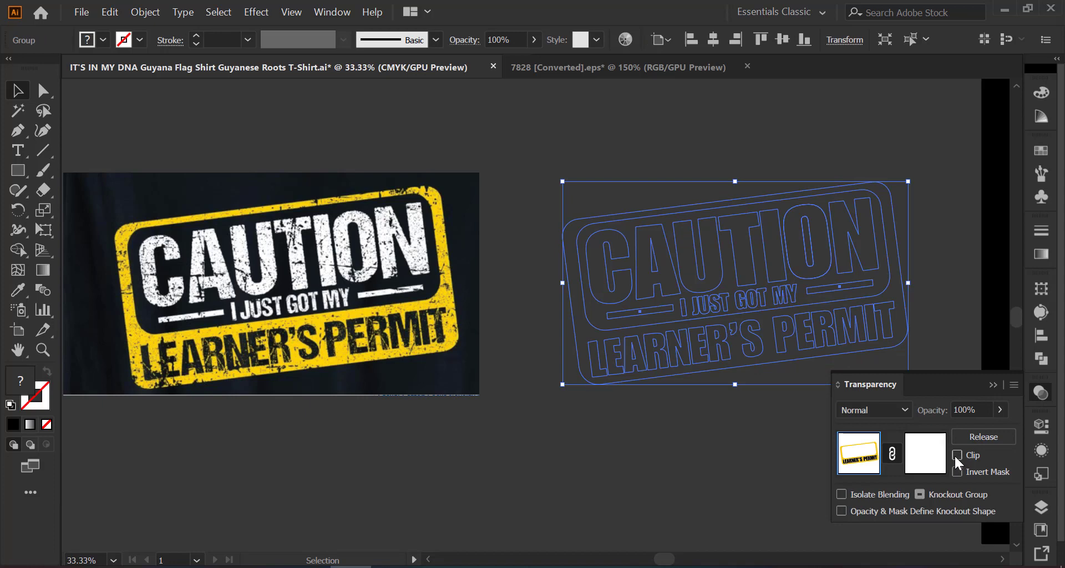
left_click(929, 469)
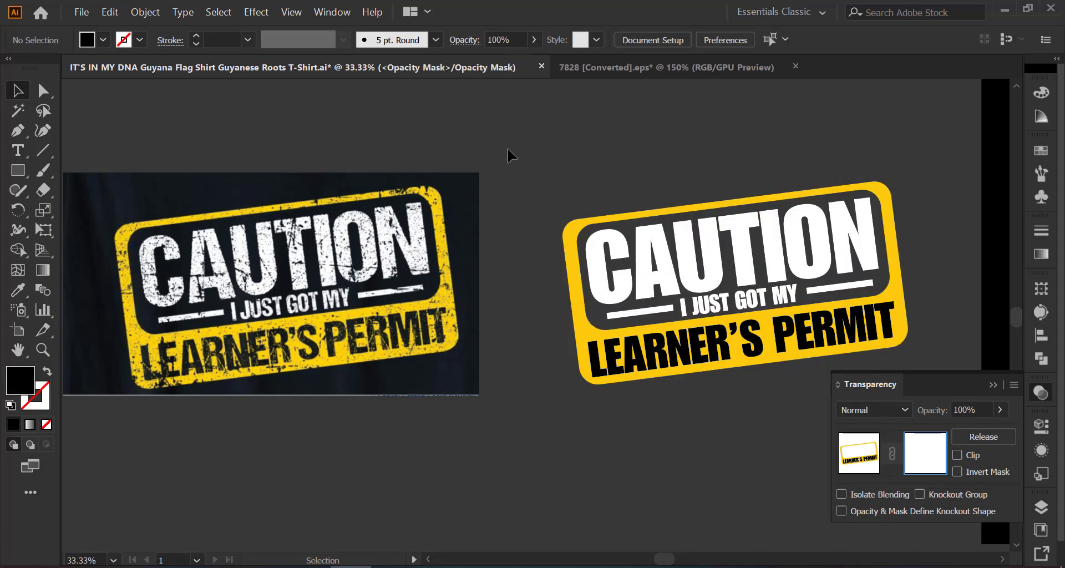
Step: Copy the grunge texture from 7828 [Converted].eps back to the T-shirt document
left_click(716, 67)
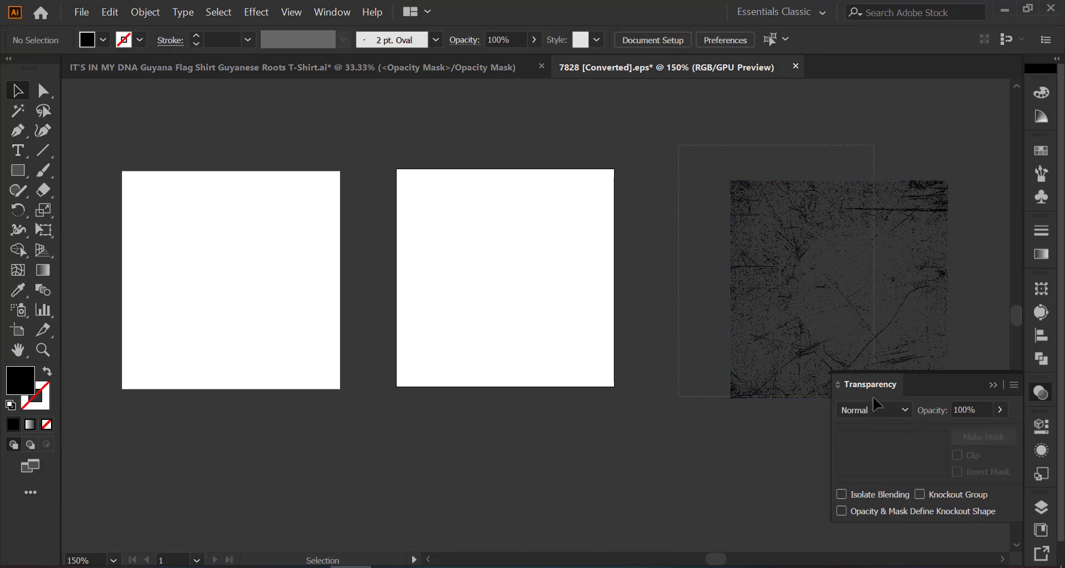
left_click(766, 239)
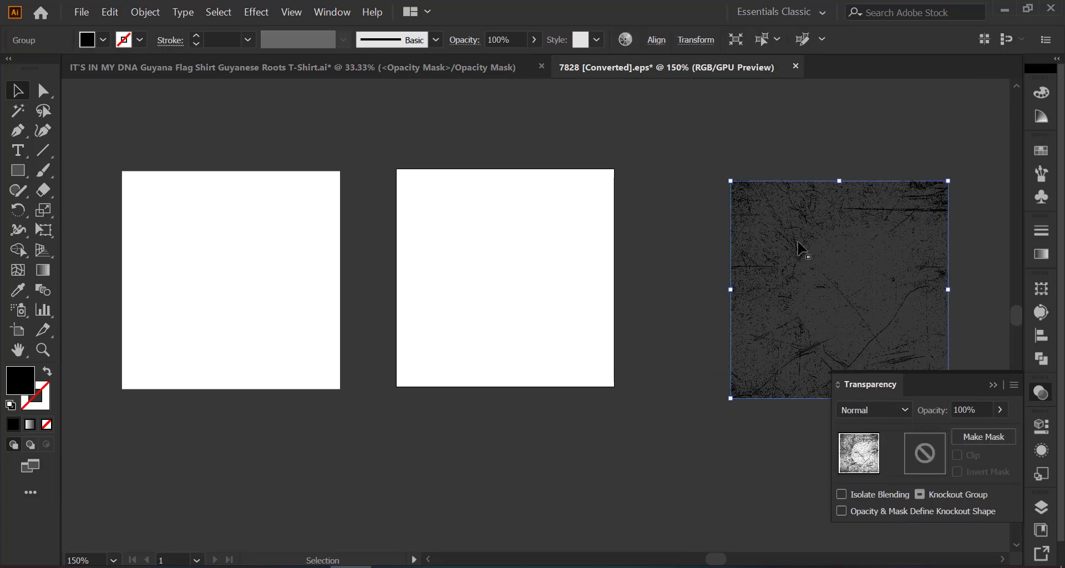
left_click_drag(791, 241, 760, 222)
key("ctrl+shift+a")
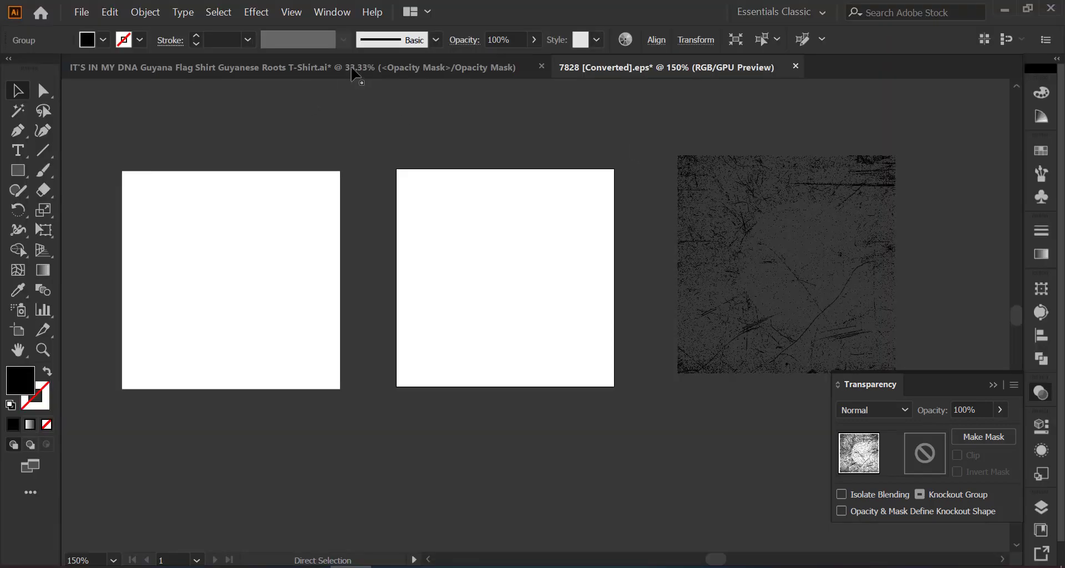
left_click(409, 66)
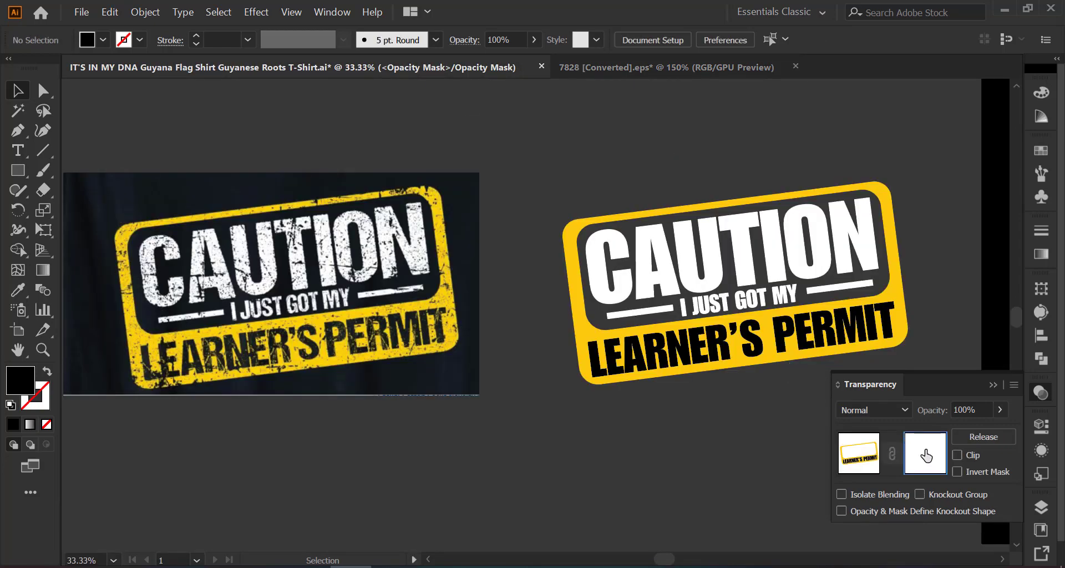
Step: Paste the grunge texture into the mask, scaled to about 12.49 × 12.49 in over the sign
key("ctrl+v")
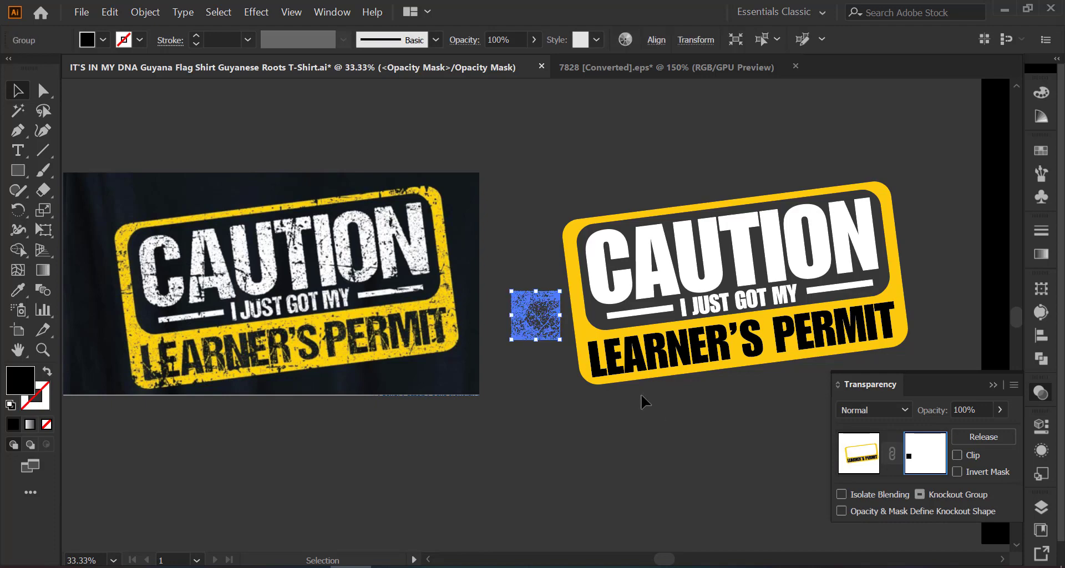
left_click_drag(559, 342, 712, 465)
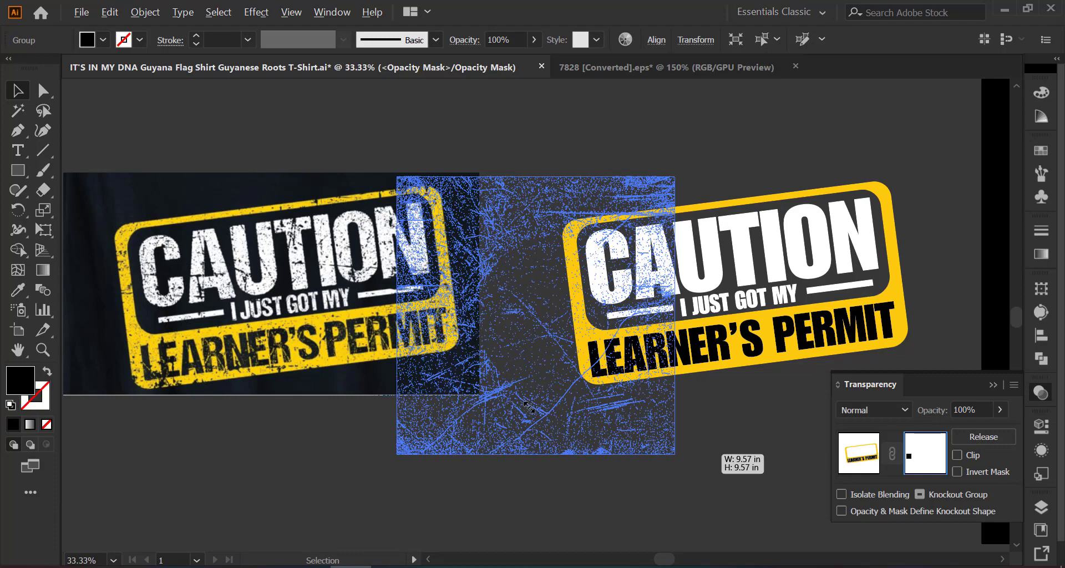
mouse_move(511, 411)
left_mouse_down()
mouse_move(727, 411)
mouse_move(678, 406)
left_mouse_up()
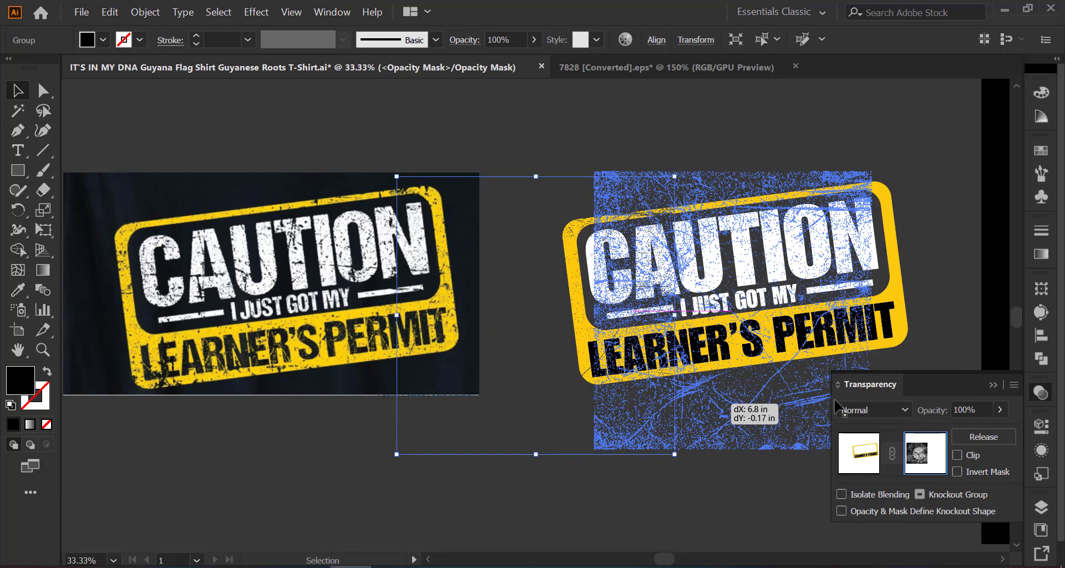
left_click(993, 384)
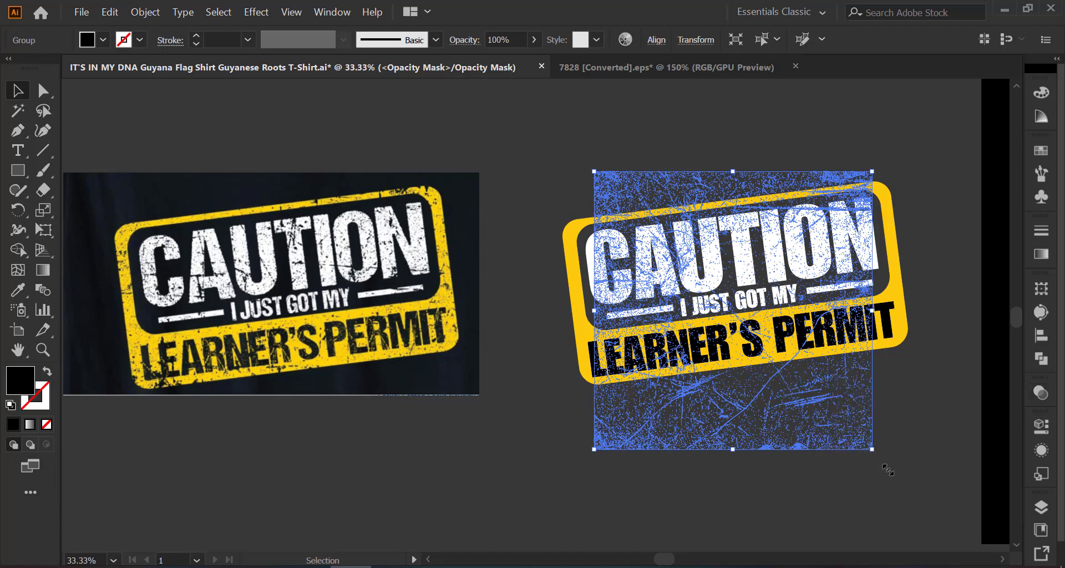
left_click_drag(887, 470, 916, 507)
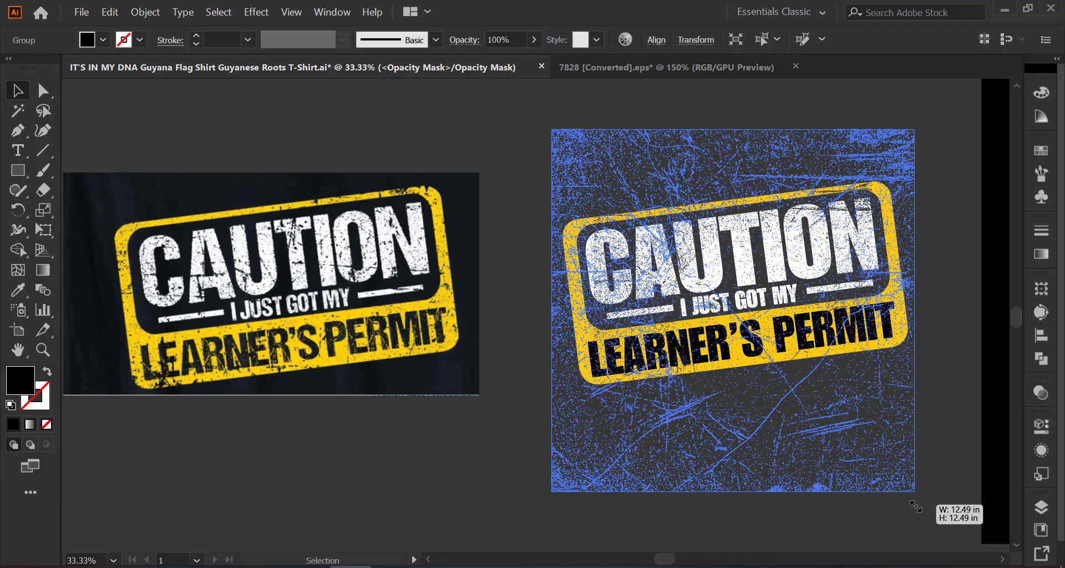
left_click_drag(896, 506, 896, 506)
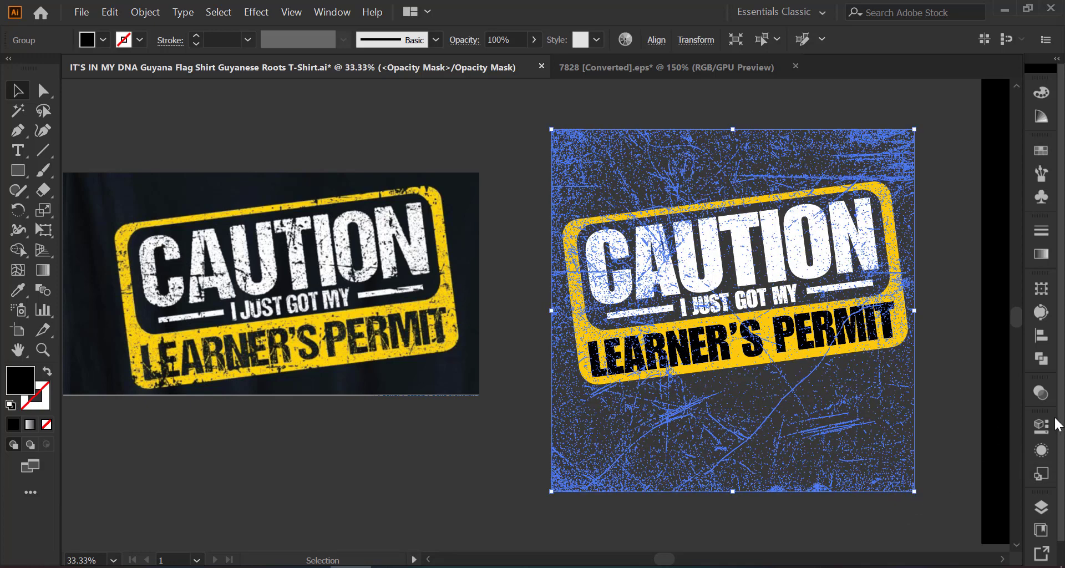
left_click(1041, 393)
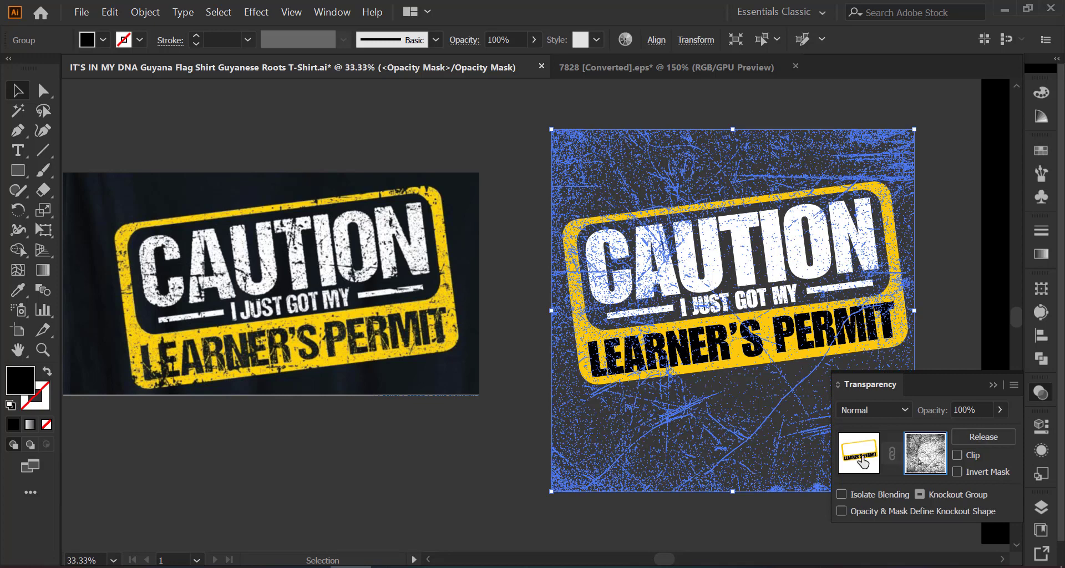
left_click(860, 458)
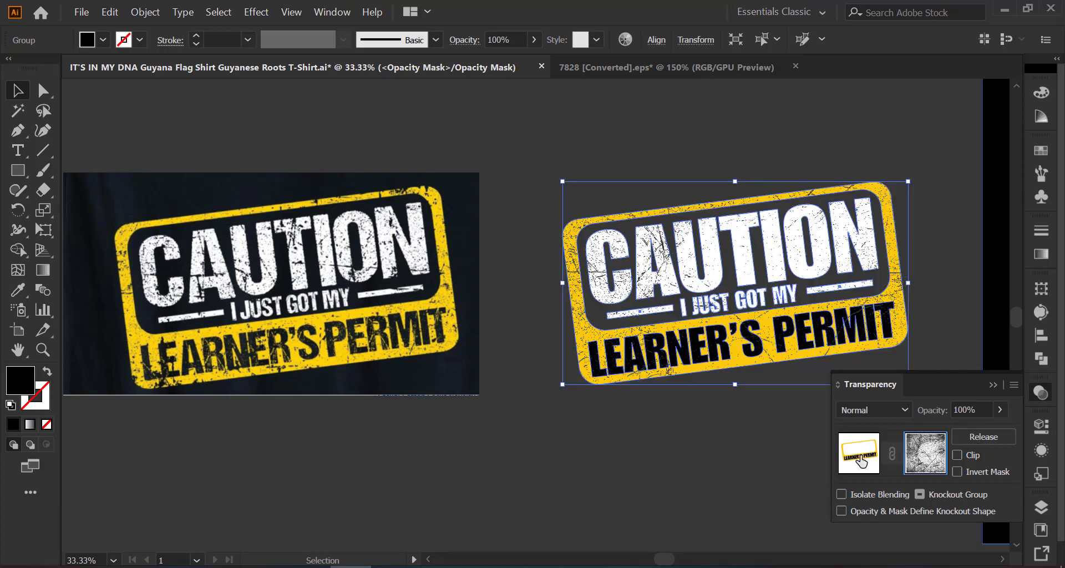
Step: Nudge the right CAUTION sign's grunge mask texture up and right, then exit mask editing
left_click(683, 126)
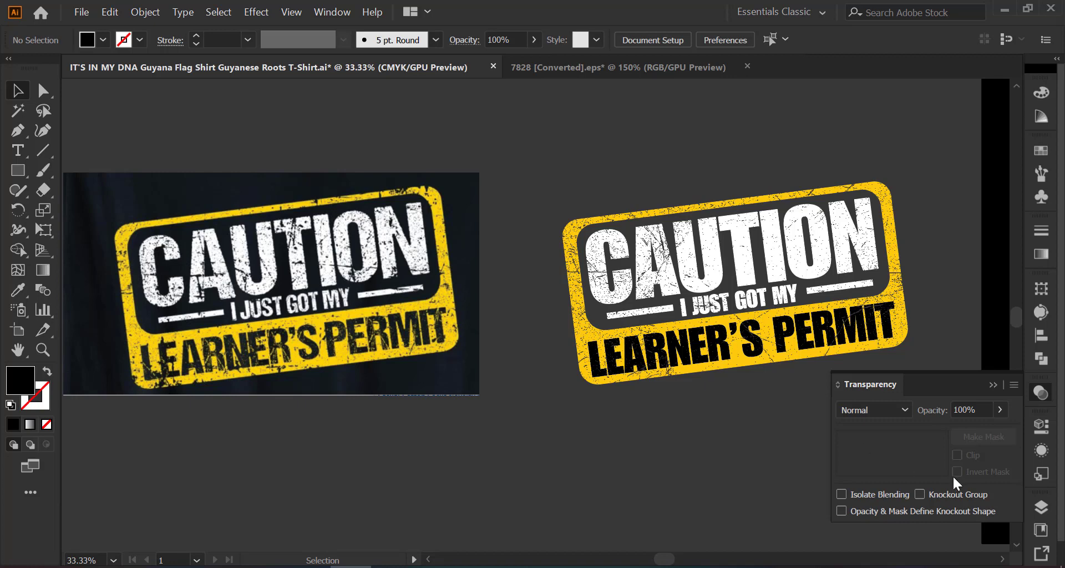
left_click(788, 280)
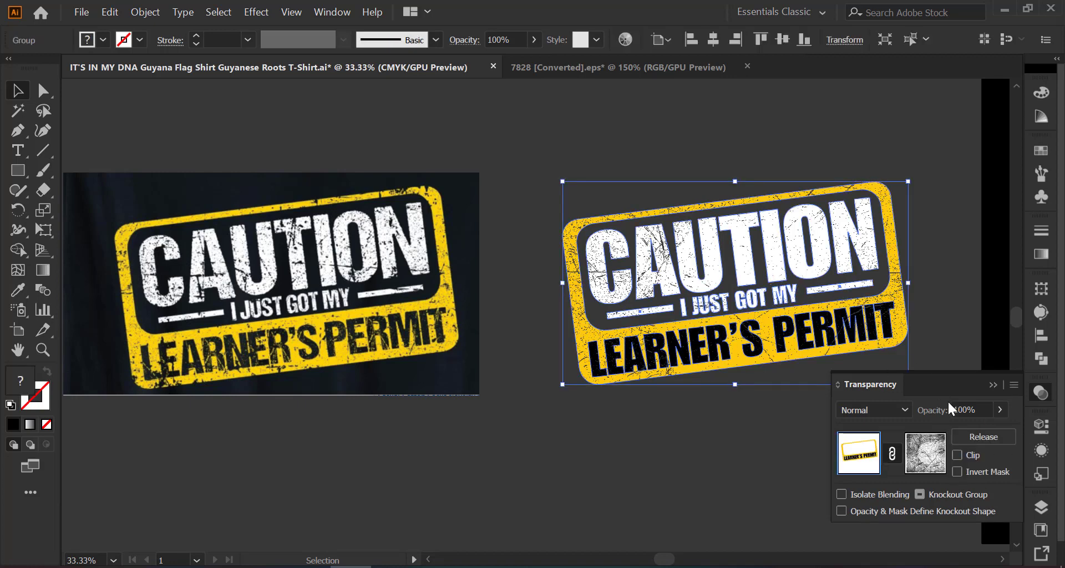
left_click(937, 461)
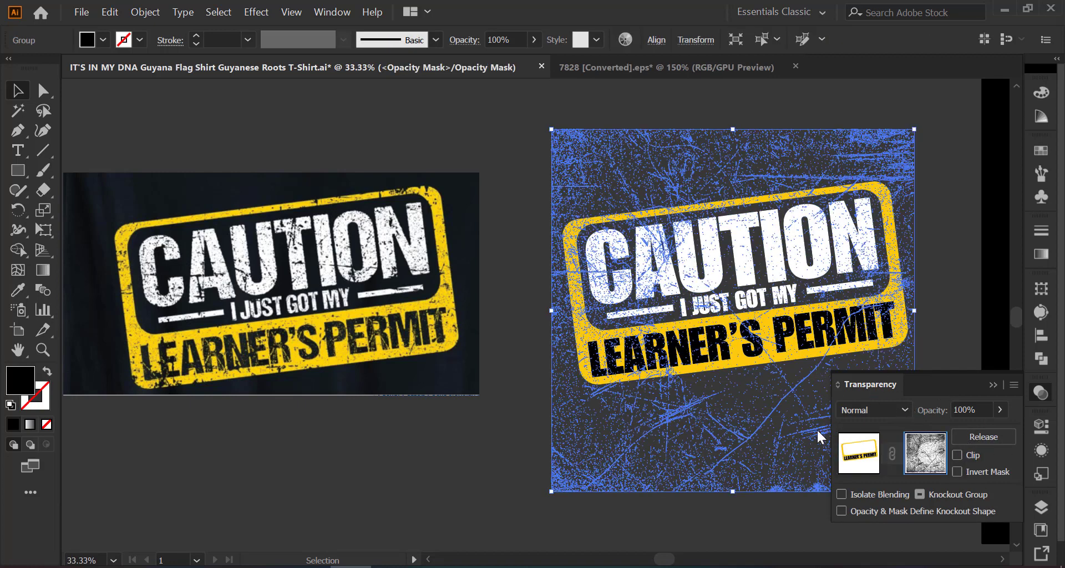
mouse_move(781, 435)
left_mouse_down()
mouse_move(793, 421)
mouse_move(782, 478)
left_mouse_up()
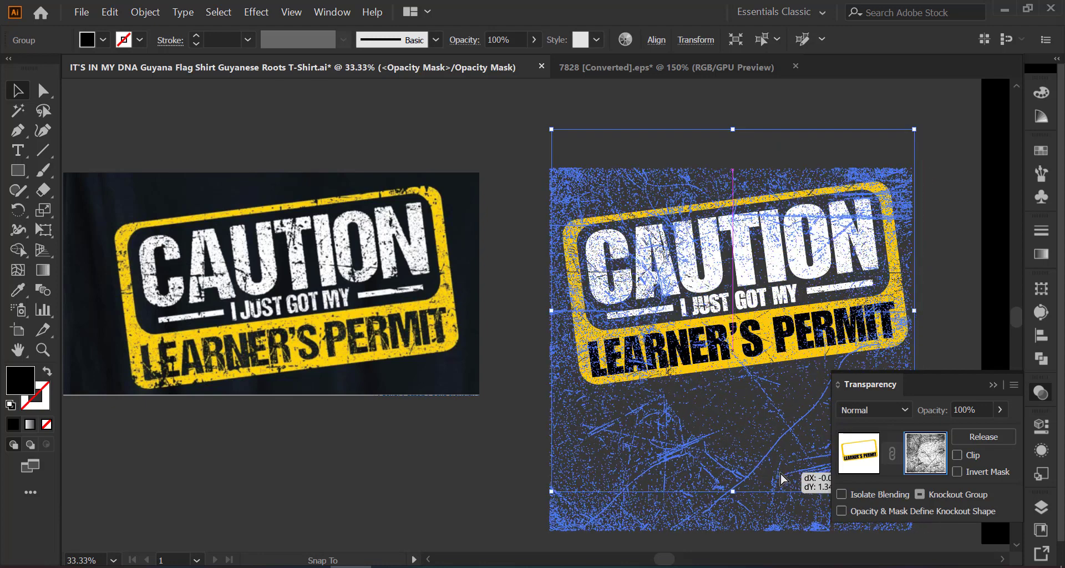
left_click(861, 456)
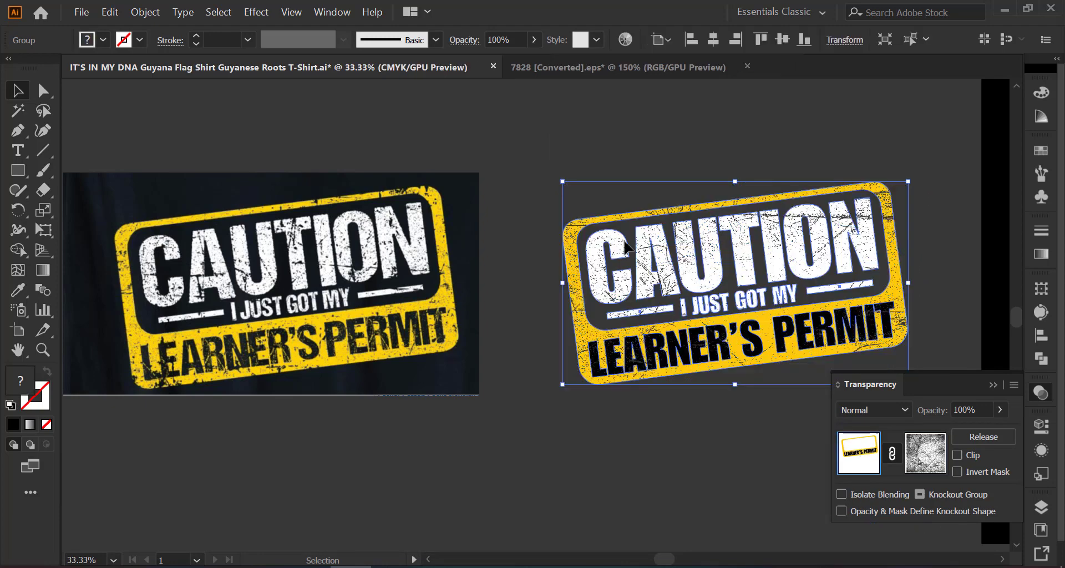
left_click(645, 127)
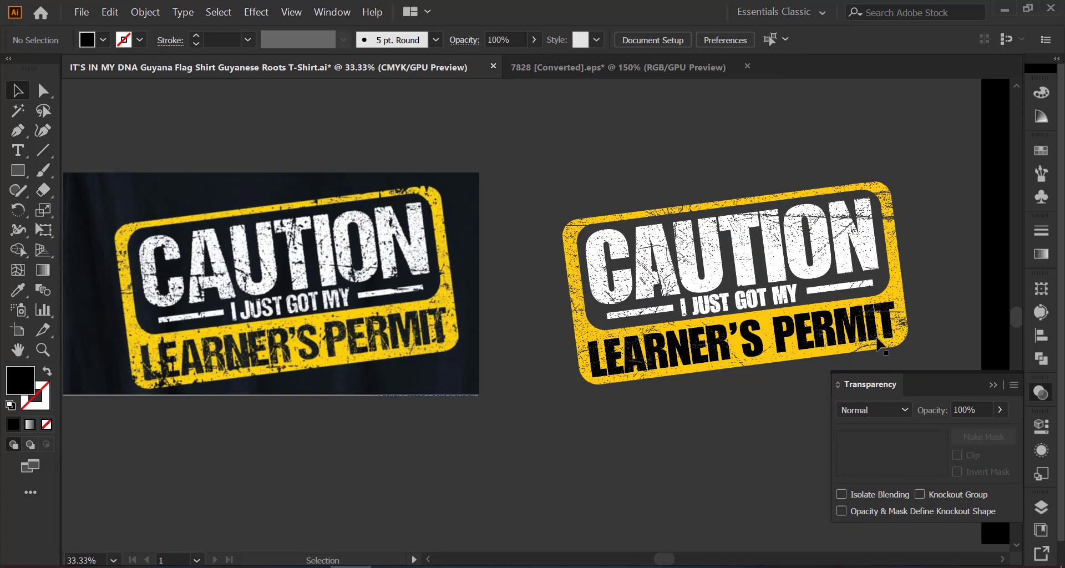
left_click(992, 385)
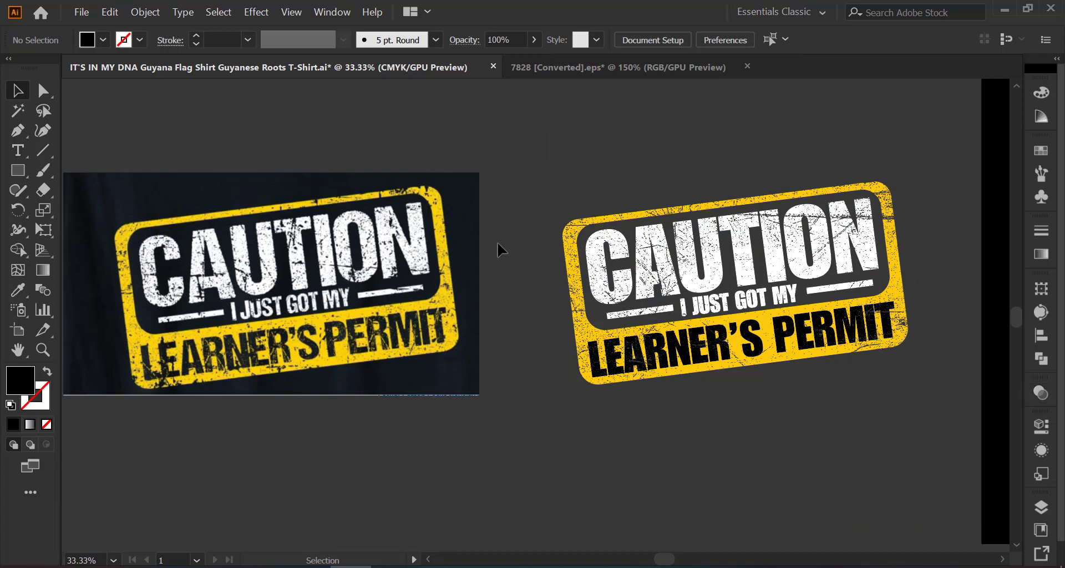
scroll(497, 242, "down", 1, "alt")
Step: Delete the reference photo and move the CAUTION sign onto the black artboard
left_click(378, 281)
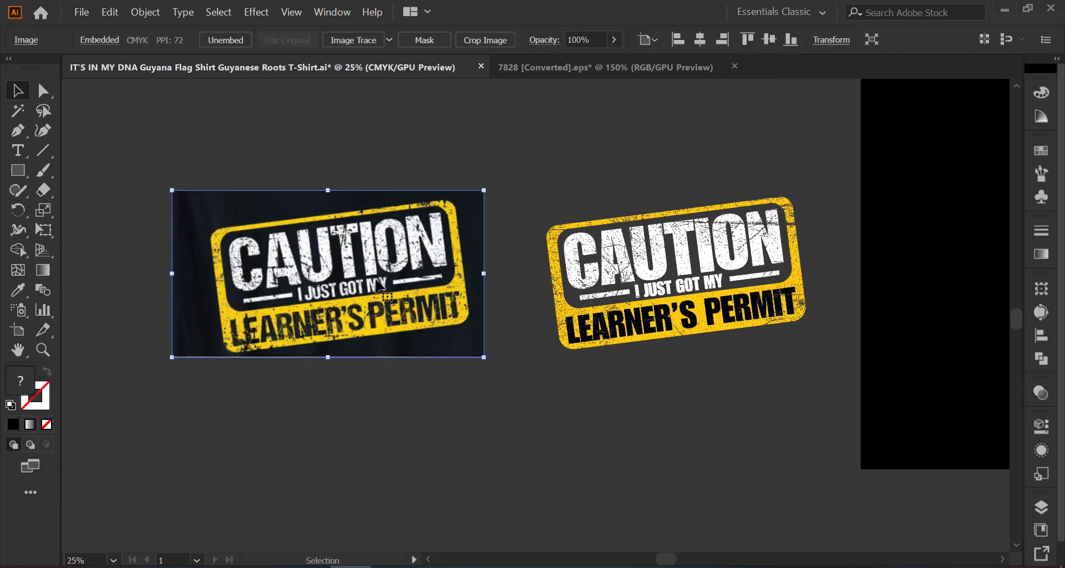
key("Delete")
left_click_drag(821, 419, 823, 422)
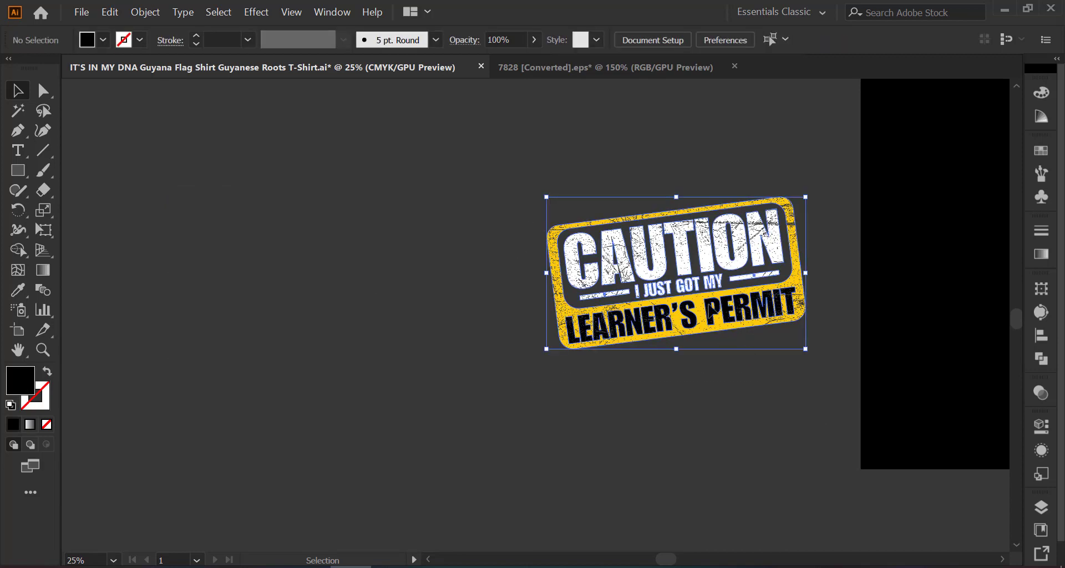
right_click(682, 250)
left_click(359, 205)
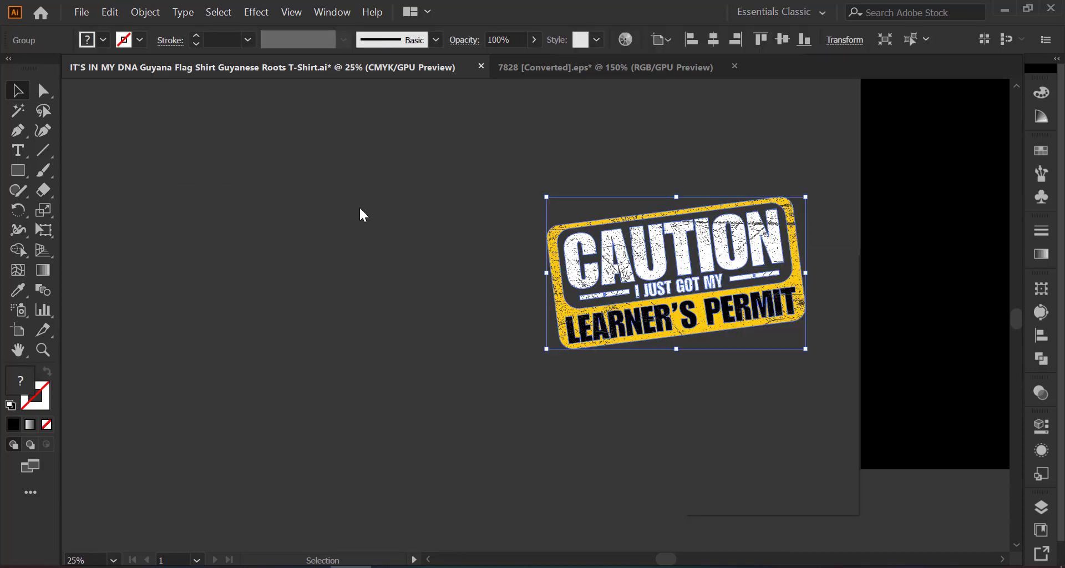
left_click(340, 285)
scroll(340, 285, "down", 1, "alt")
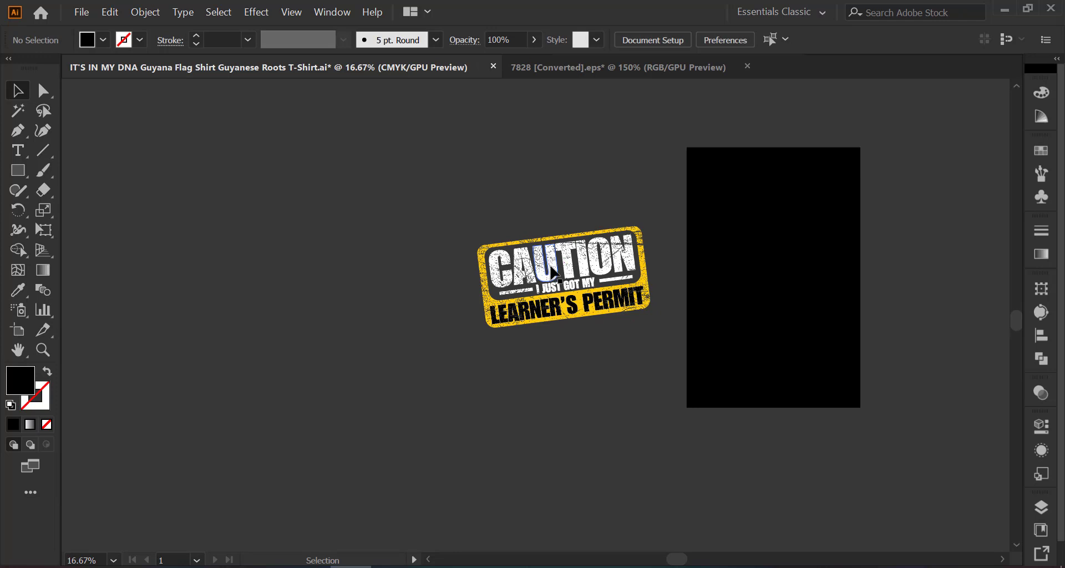
left_click_drag(546, 272, 763, 272)
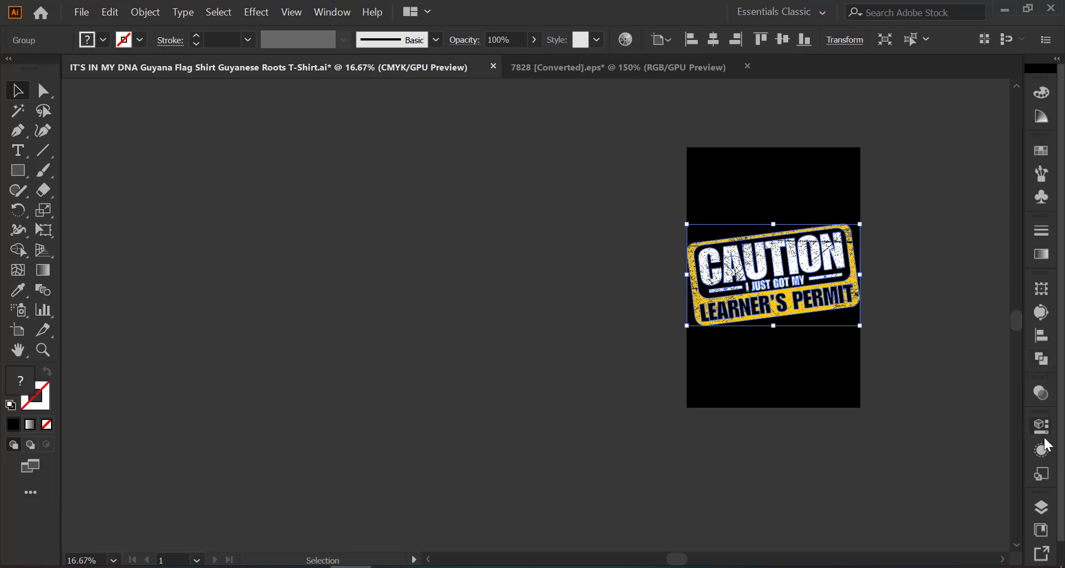
Step: Scale the sign to about 10.66 × 6.26 in to span the artboard width, then fit the artboard in view
left_click(1043, 433)
left_click(1044, 508)
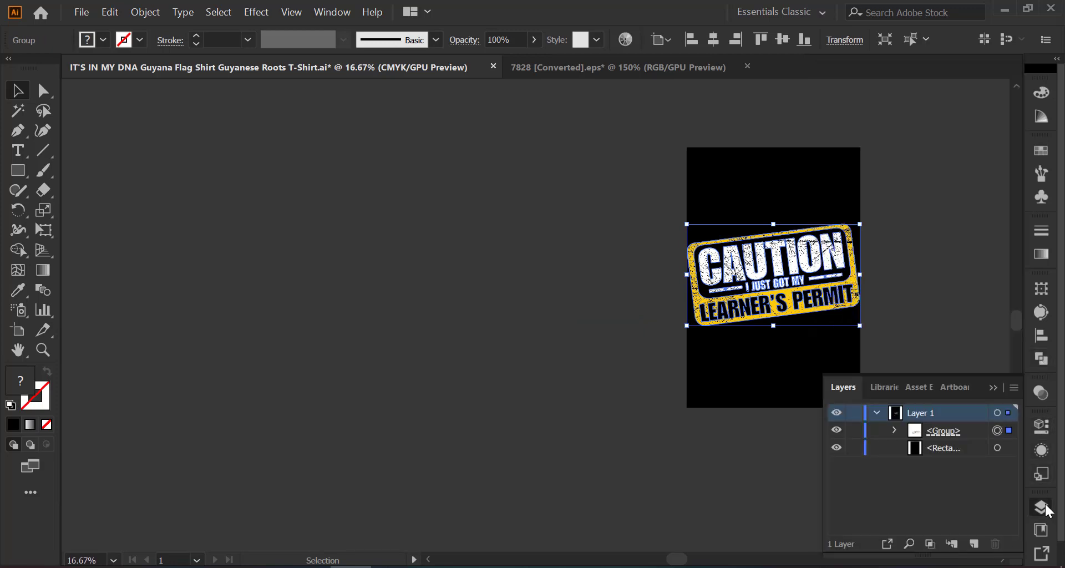
left_click(1045, 508)
left_click(450, 328)
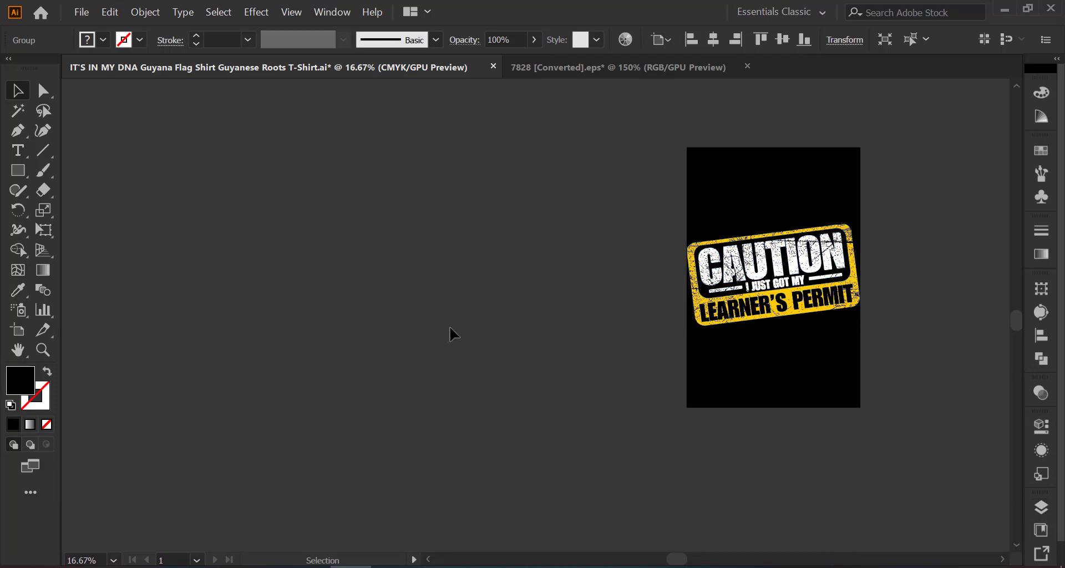
left_click(735, 287)
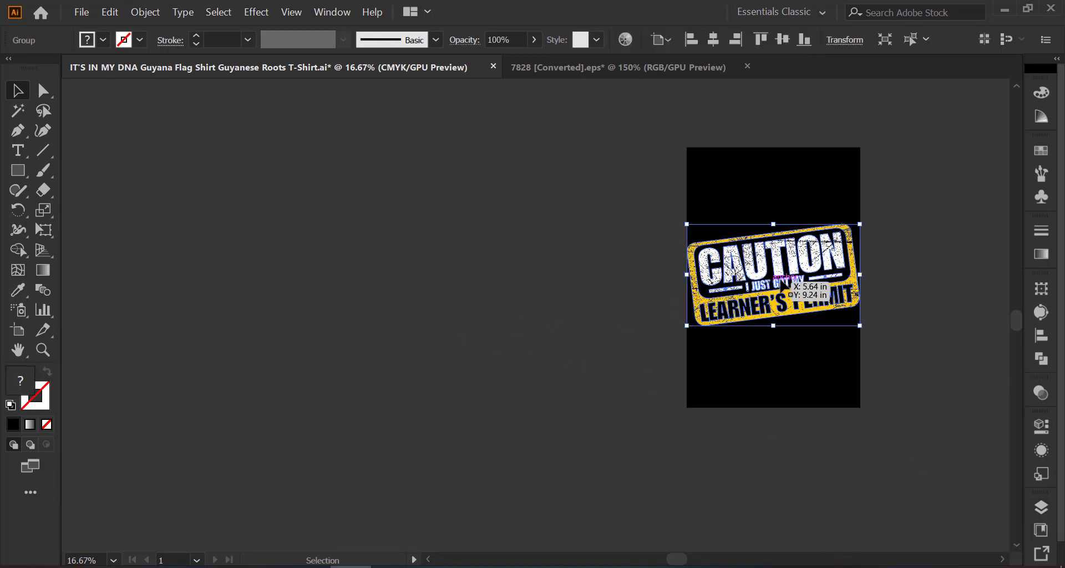
scroll(780, 279, "up", 1)
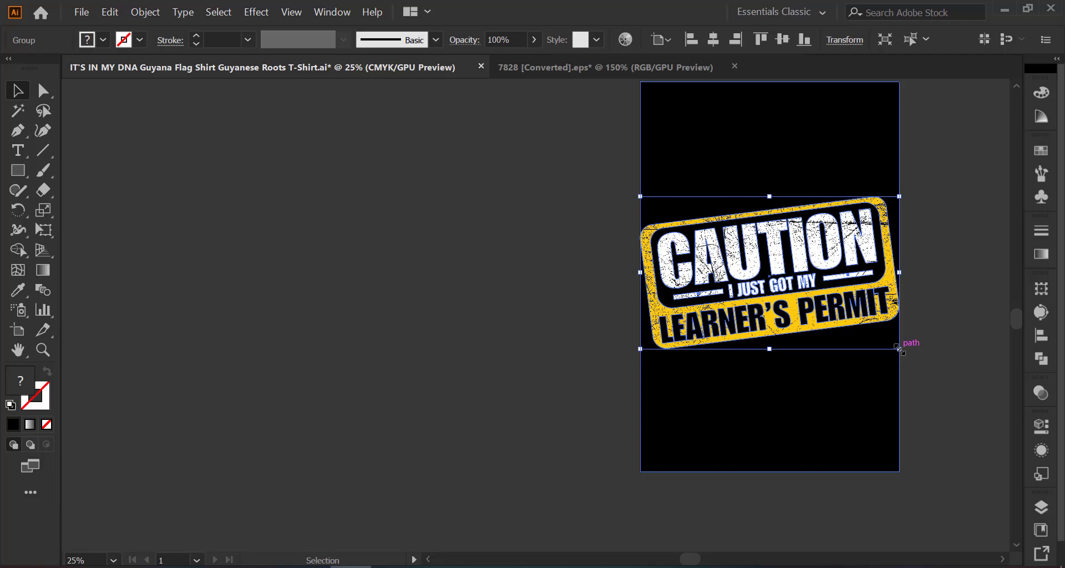
left_click_drag(886, 347, 886, 347)
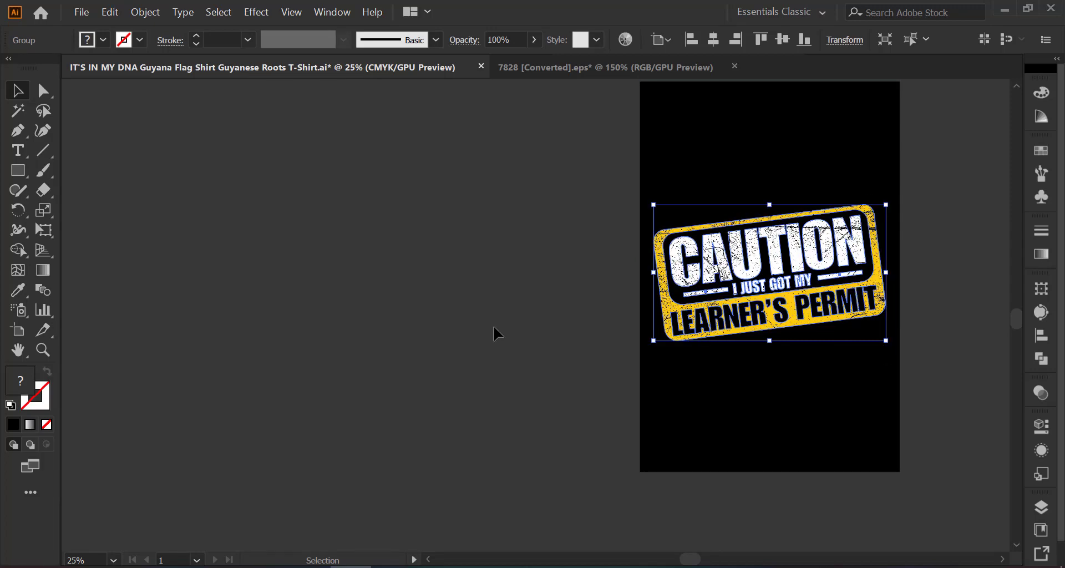
left_click(491, 312)
key("ctrl+0")
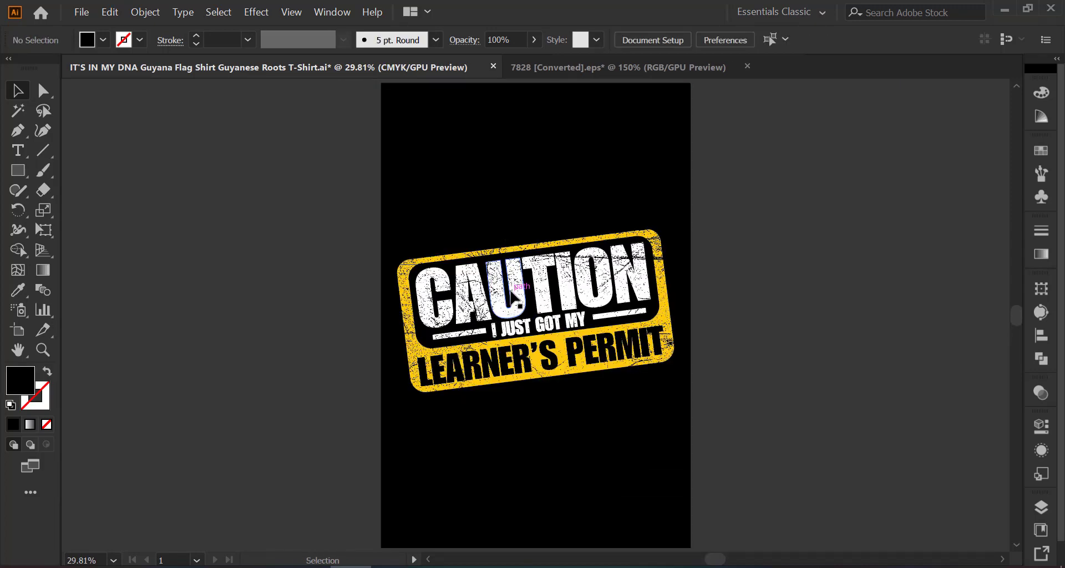
Step: Enlarge the CAUTION sign group slightly, to about 11.13 × 6.54 in
left_click(541, 319)
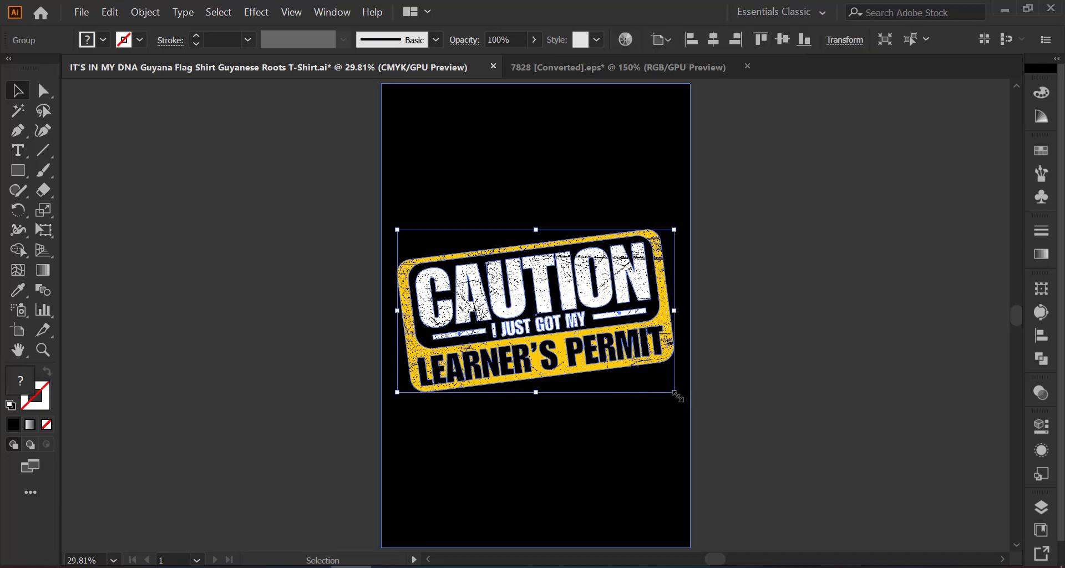
left_click_drag(678, 395, 683, 399)
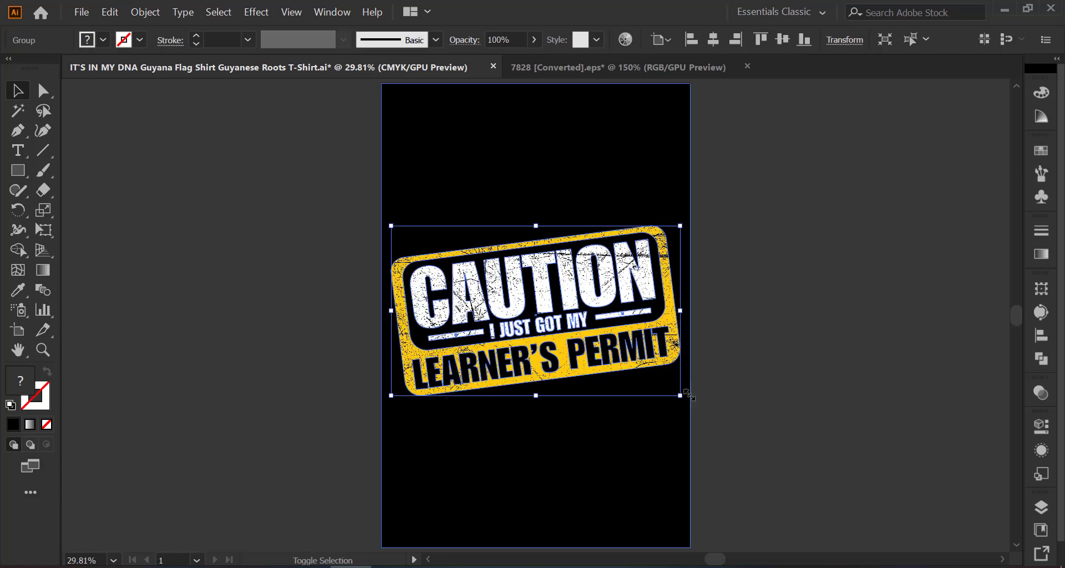
left_click(838, 316)
Step: Centre the sign horizontally and vertically on the black background
left_click_drag(254, 165, 766, 414)
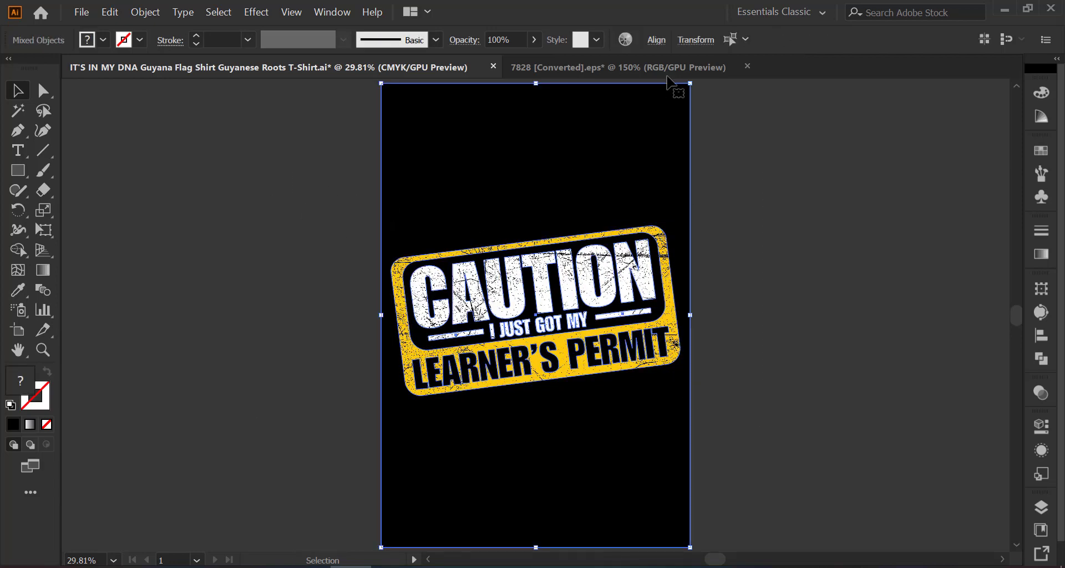
left_click(656, 39)
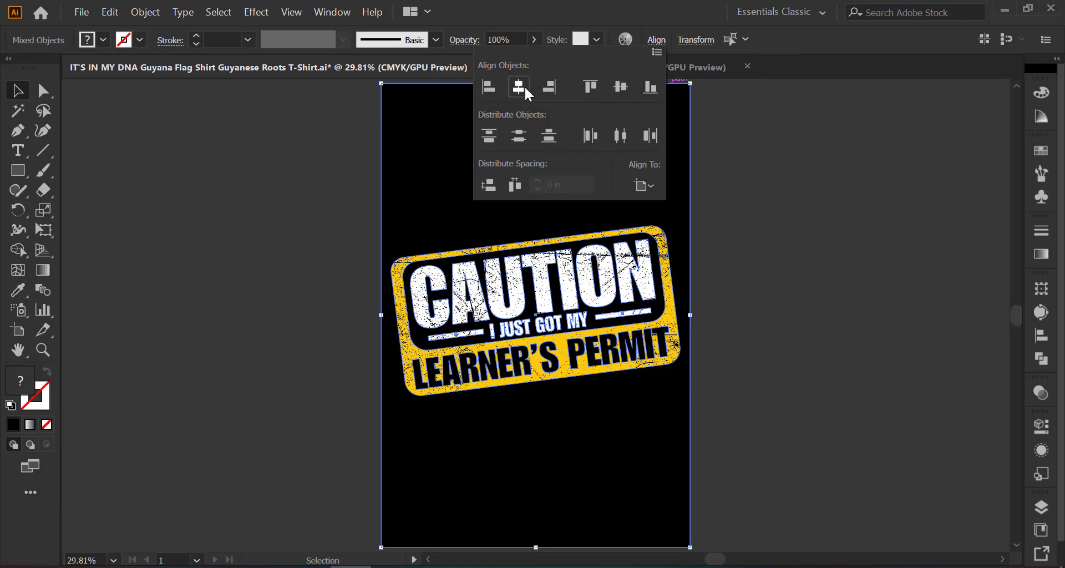
left_click(621, 87)
left_click(623, 86)
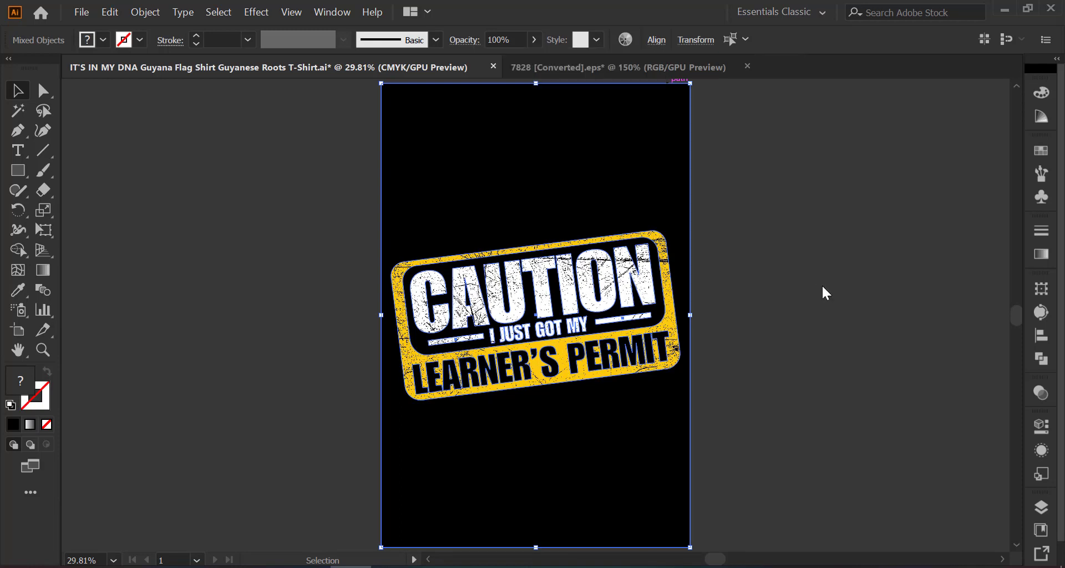